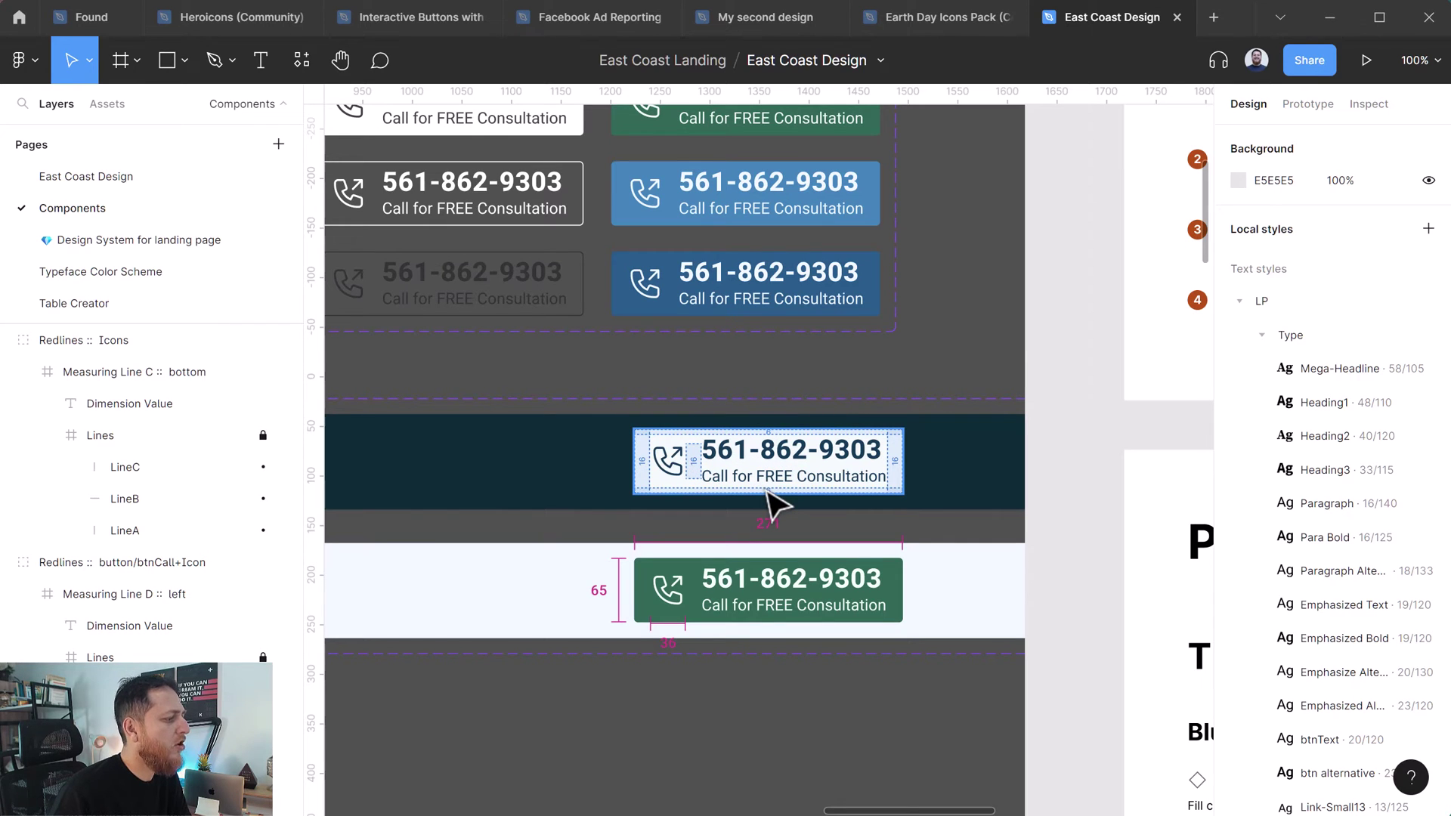
# Select the Navbar frame inside the Light variant, then clear the selection
pyautogui.click(717, 600)
pyautogui.click(713, 583)
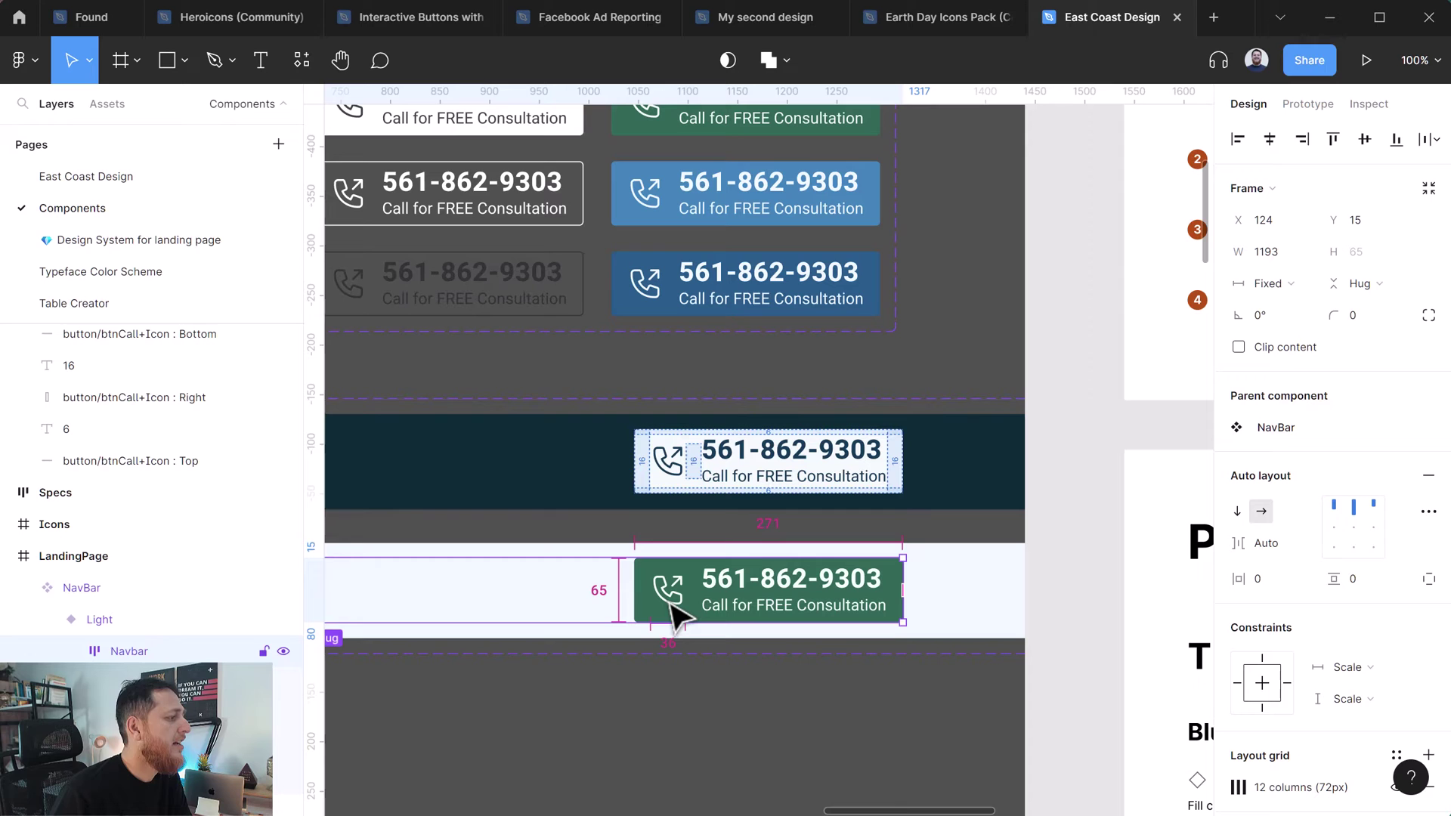
pyautogui.click(1077, 484)
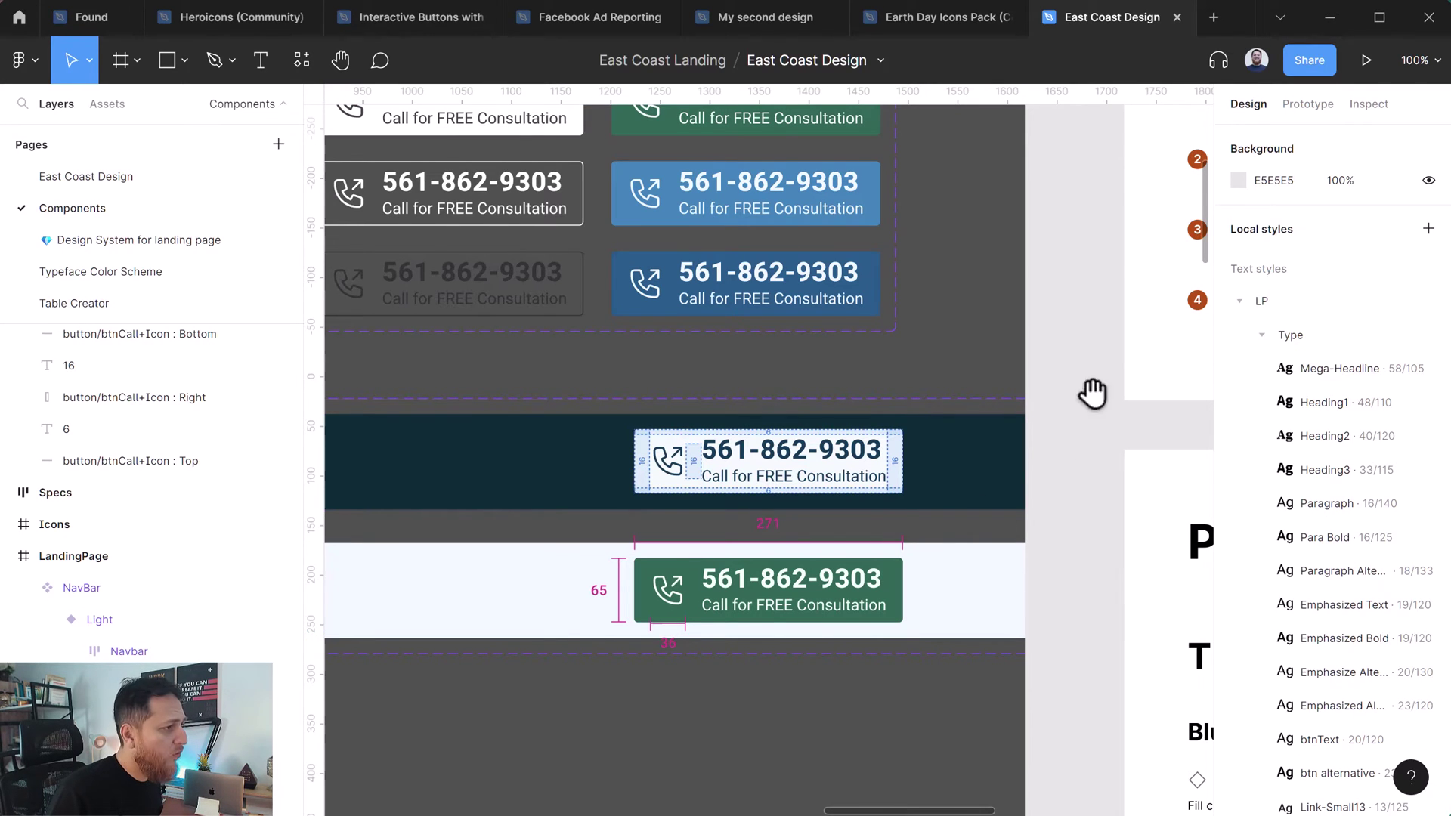
# Bring the whole Specs frame into view at 50%, then return to 100% zoom
pyautogui.hscroll(10, 1093, 392)
pyautogui.scroll(4, 1093, 392)
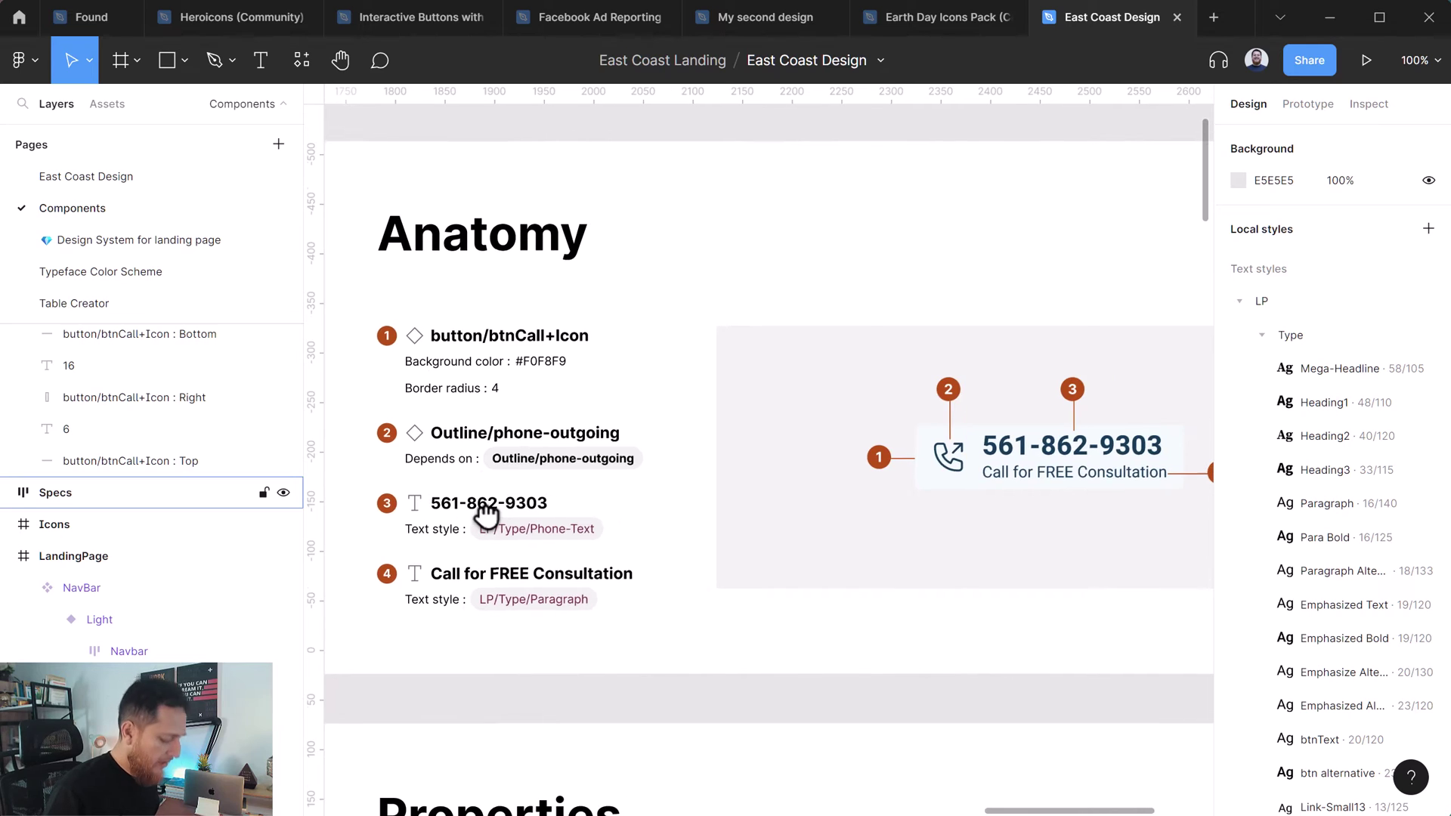
pyautogui.hotkey('ctrl', '-')
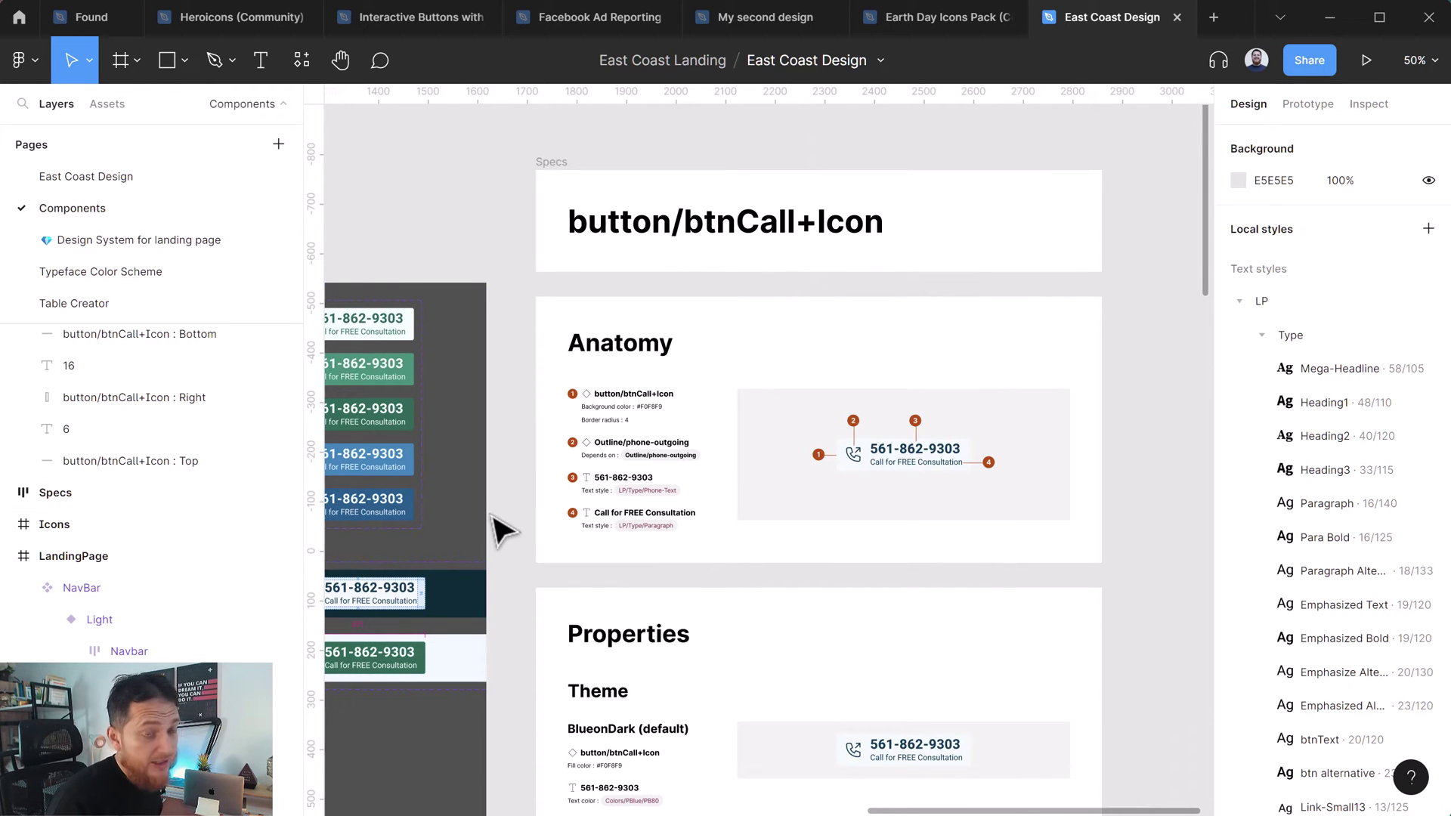
pyautogui.moveTo(739, 586); pyautogui.dragTo(729, 542)
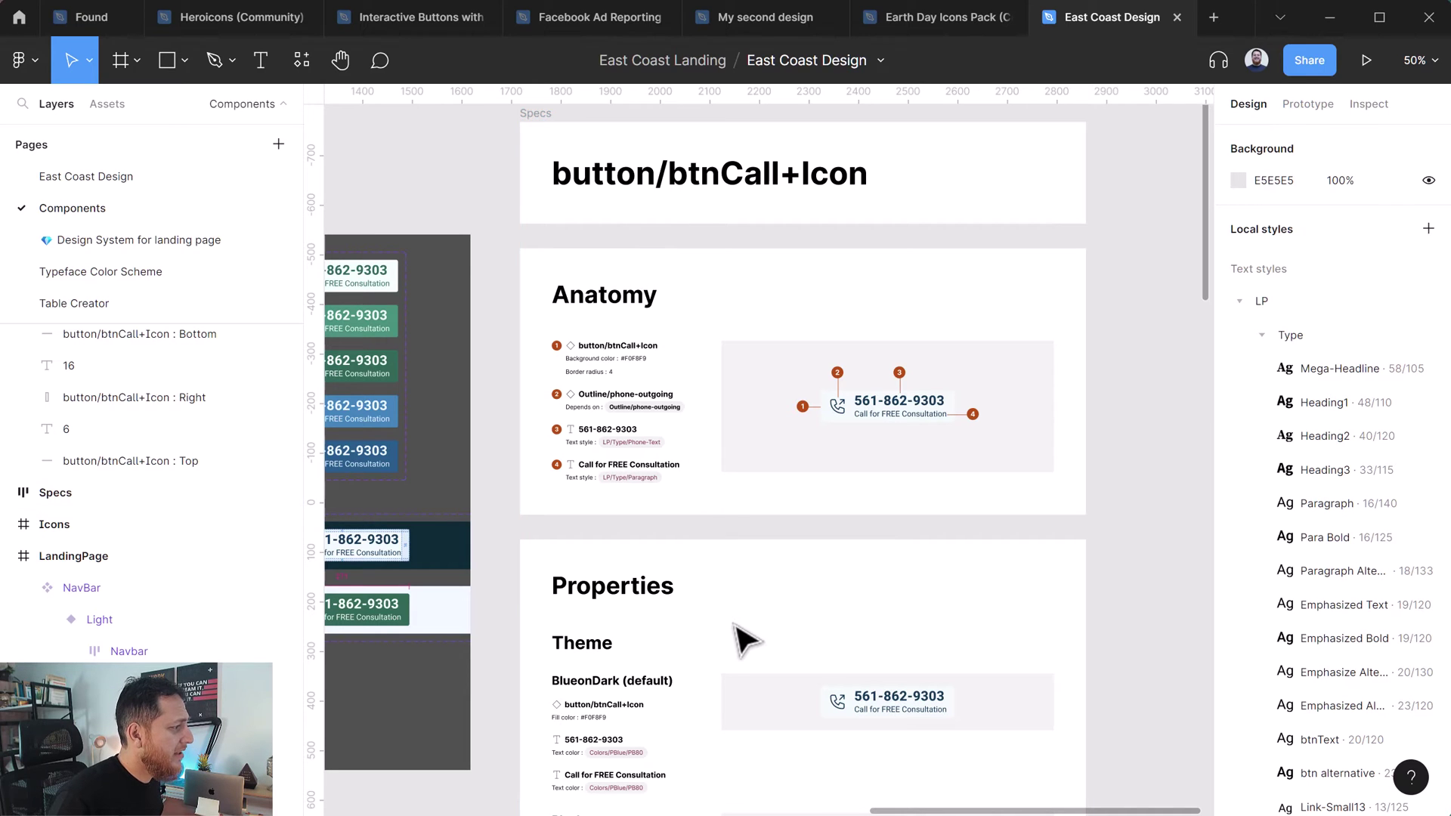
pyautogui.moveTo(741, 638); pyautogui.dragTo(732, 564)
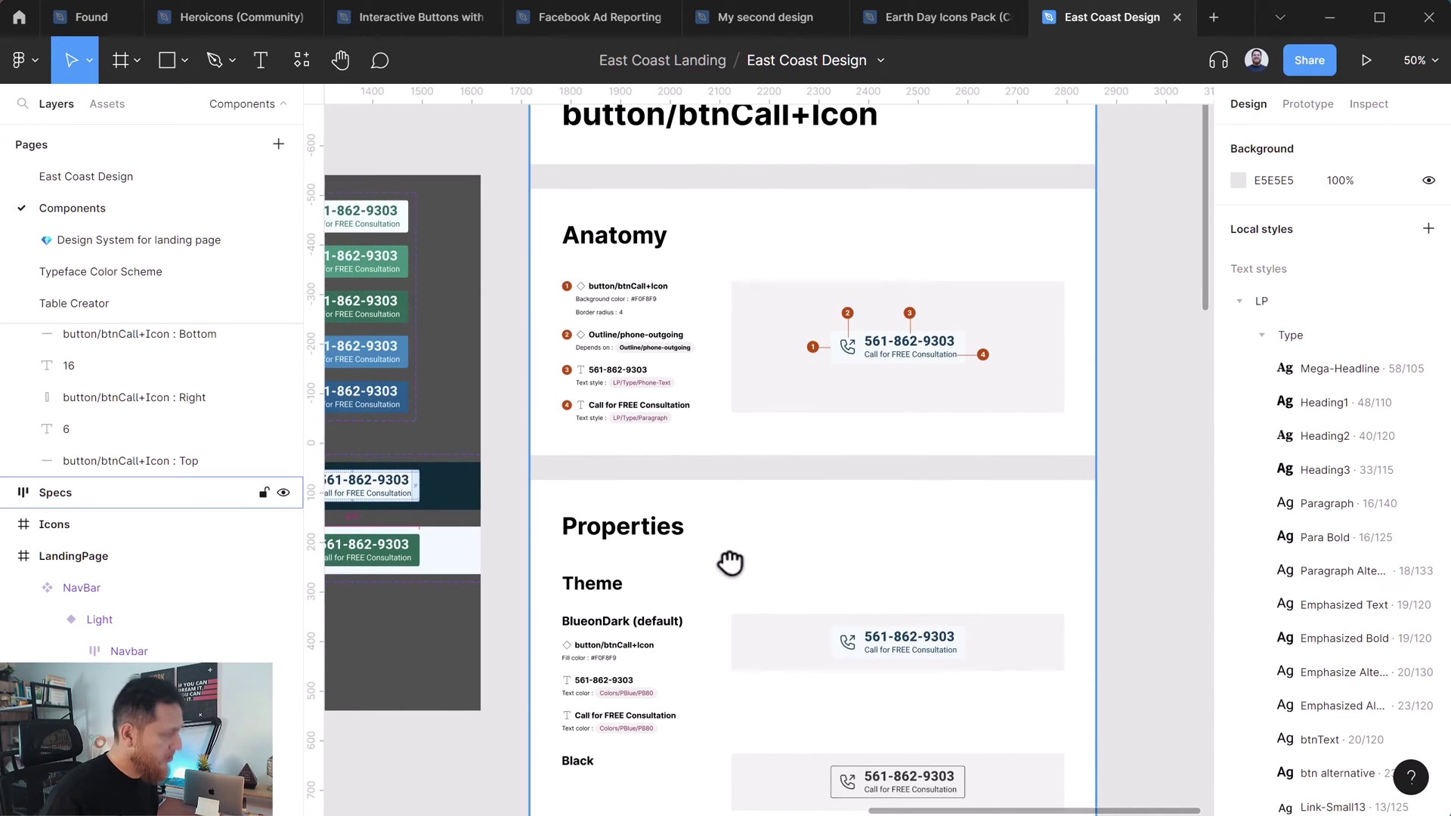
pyautogui.hotkey('shift', '0')
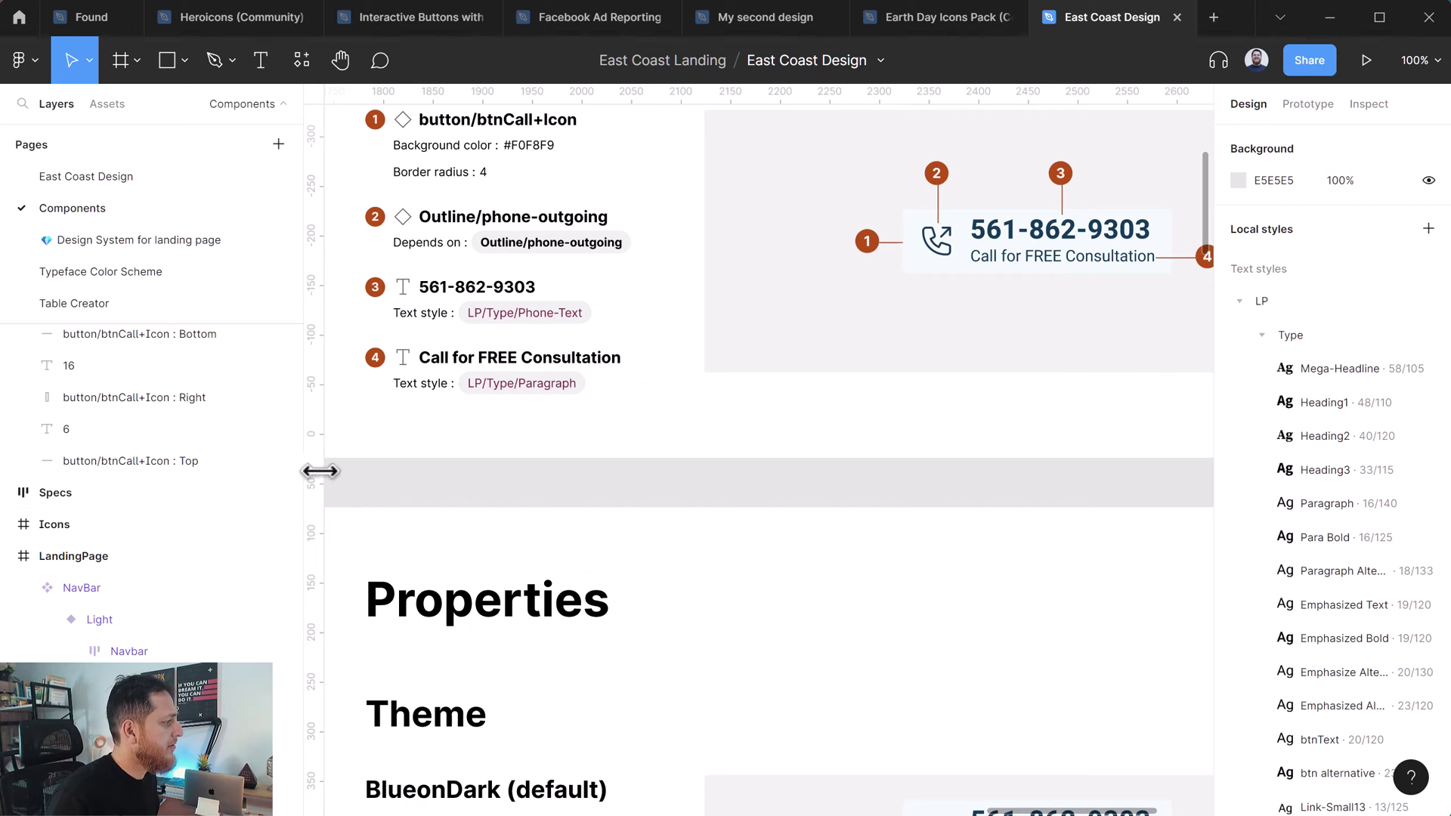
# Hide the interface with Ctrl+\ and pan from Anatomy down to the Properties theme section
pyautogui.hotkey('ctrl', '\\')
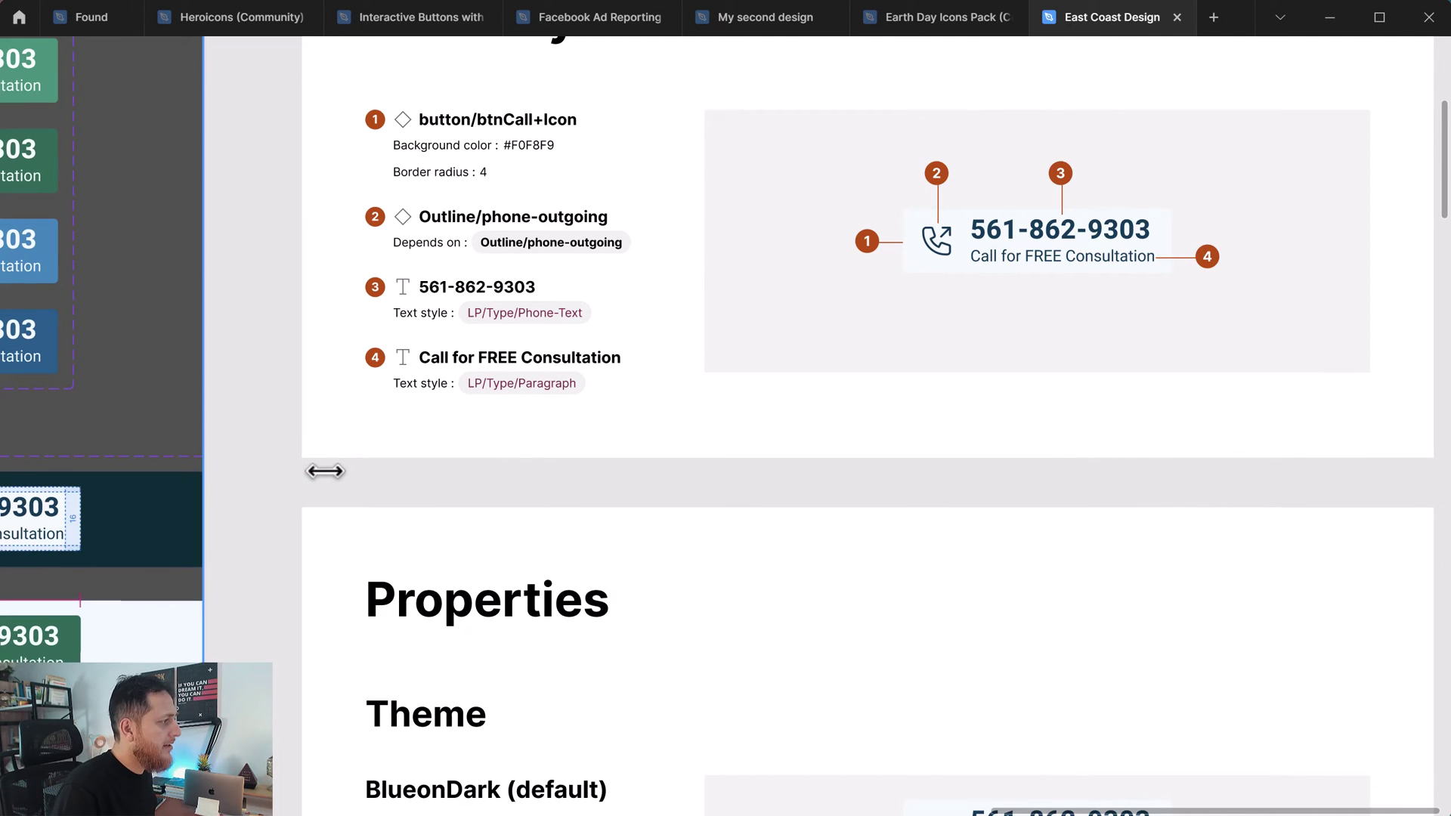
pyautogui.scroll(1, 680, 567)
pyautogui.hscroll(2, 680, 567)
pyautogui.scroll(2, 679, 567)
pyautogui.hscroll(2, 680, 567)
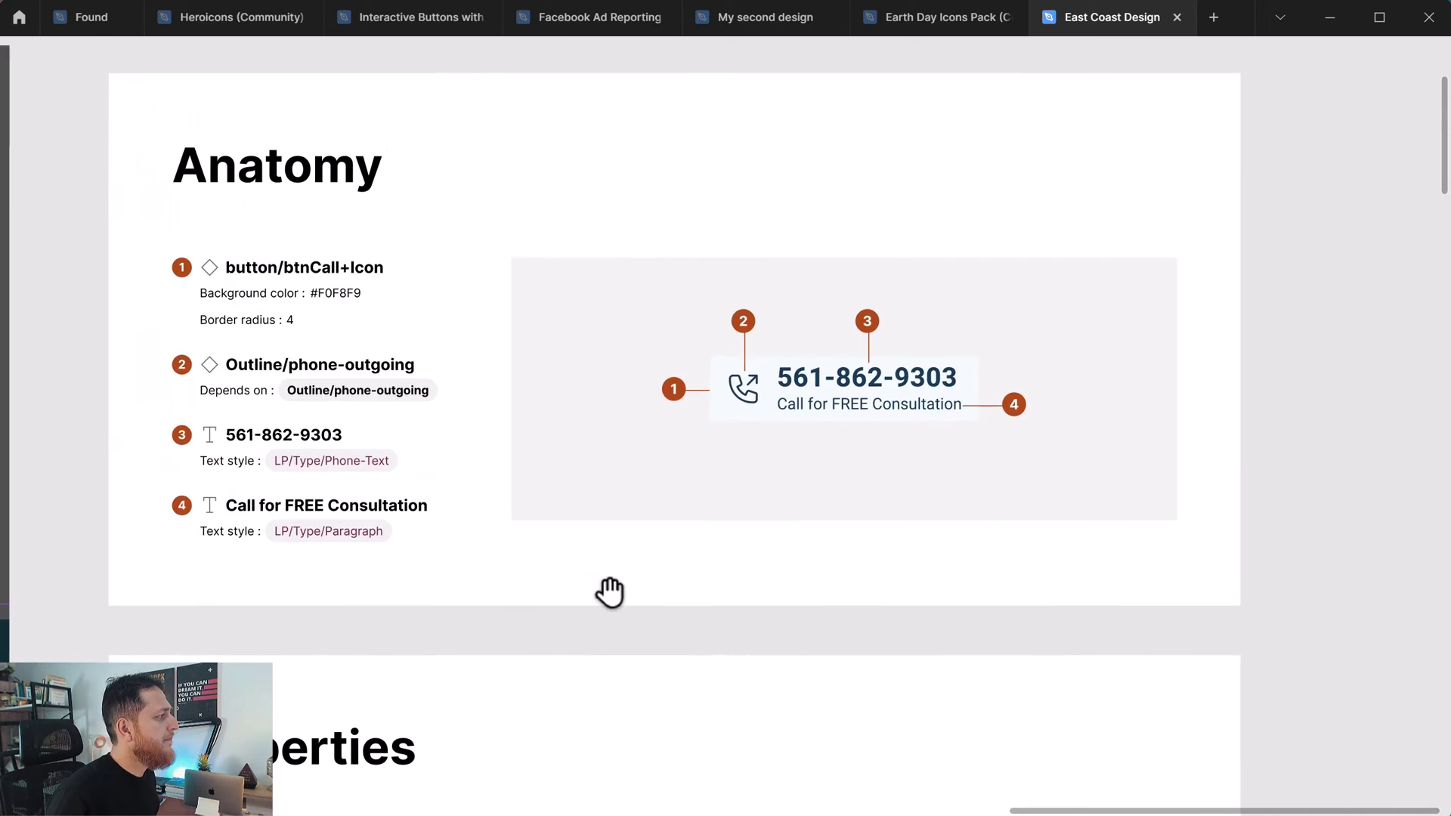
pyautogui.moveTo(638, 628); pyautogui.dragTo(645, 602)
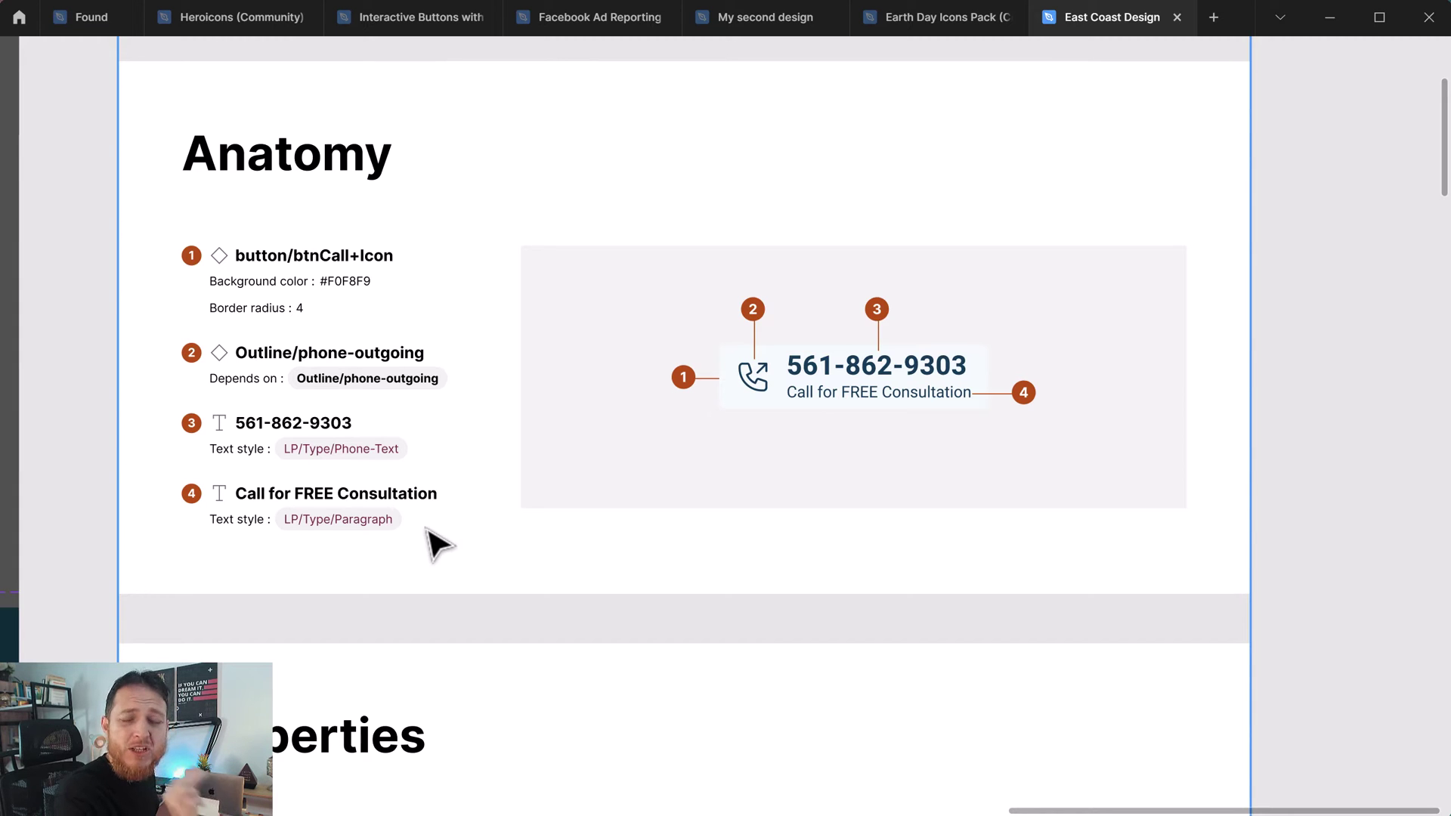
pyautogui.moveTo(469, 658); pyautogui.dragTo(463, 333)
pyautogui.moveTo(508, 696); pyautogui.dragTo(505, 476)
pyautogui.scroll(-3, 512, 472)
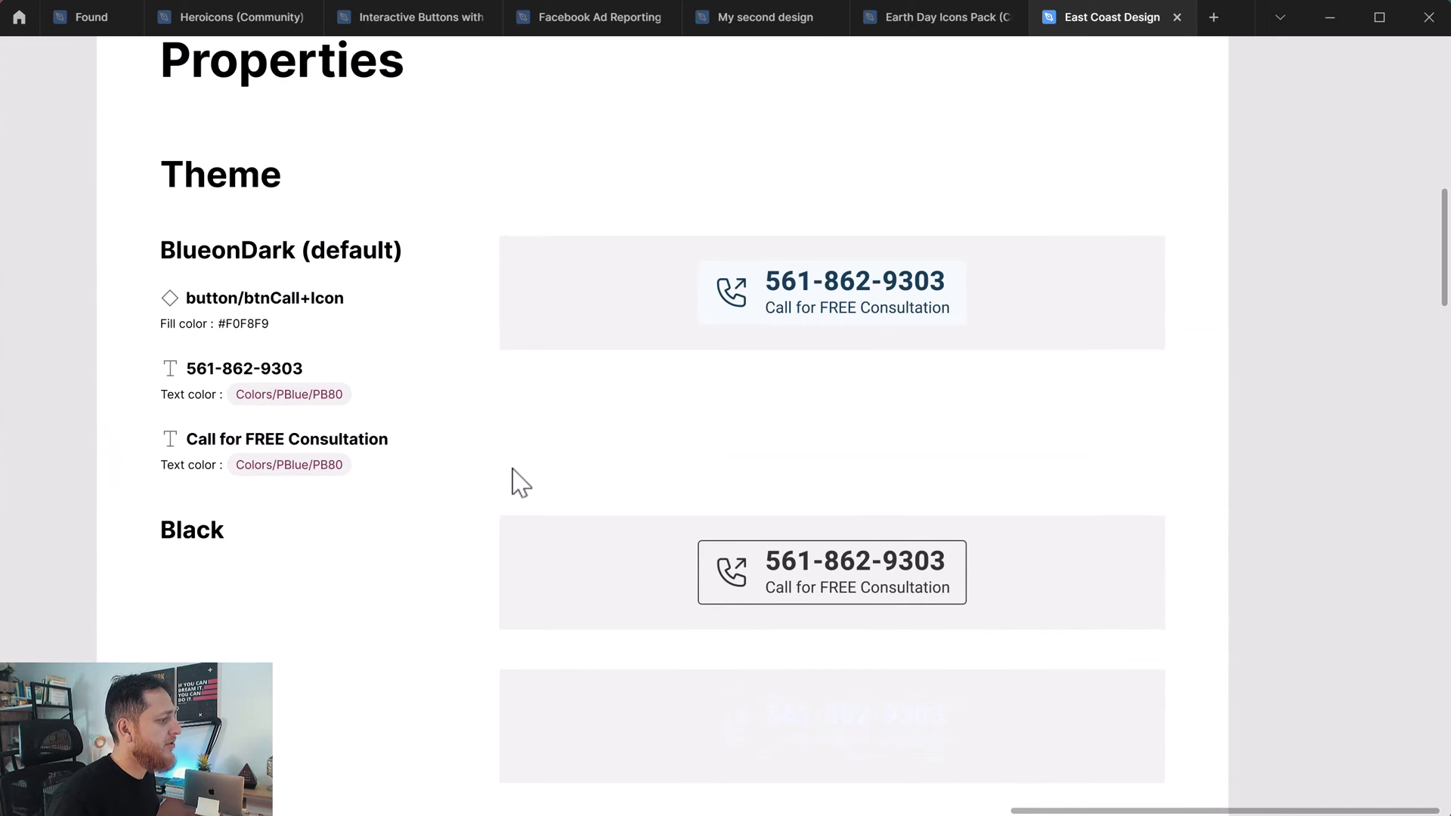
pyautogui.scroll(-7, 473, 454)
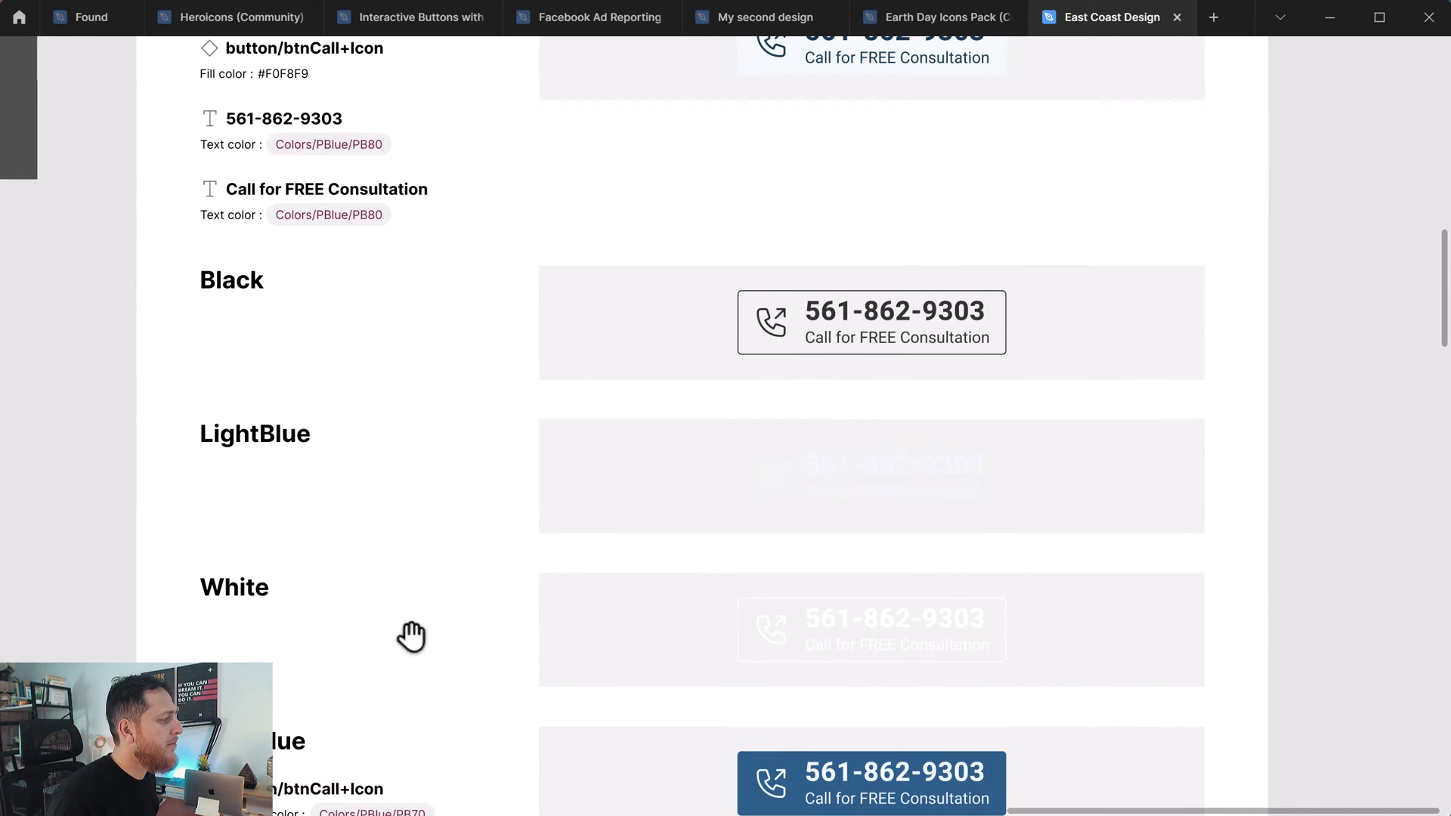
pyautogui.moveTo(413, 701); pyautogui.dragTo(411, 511)
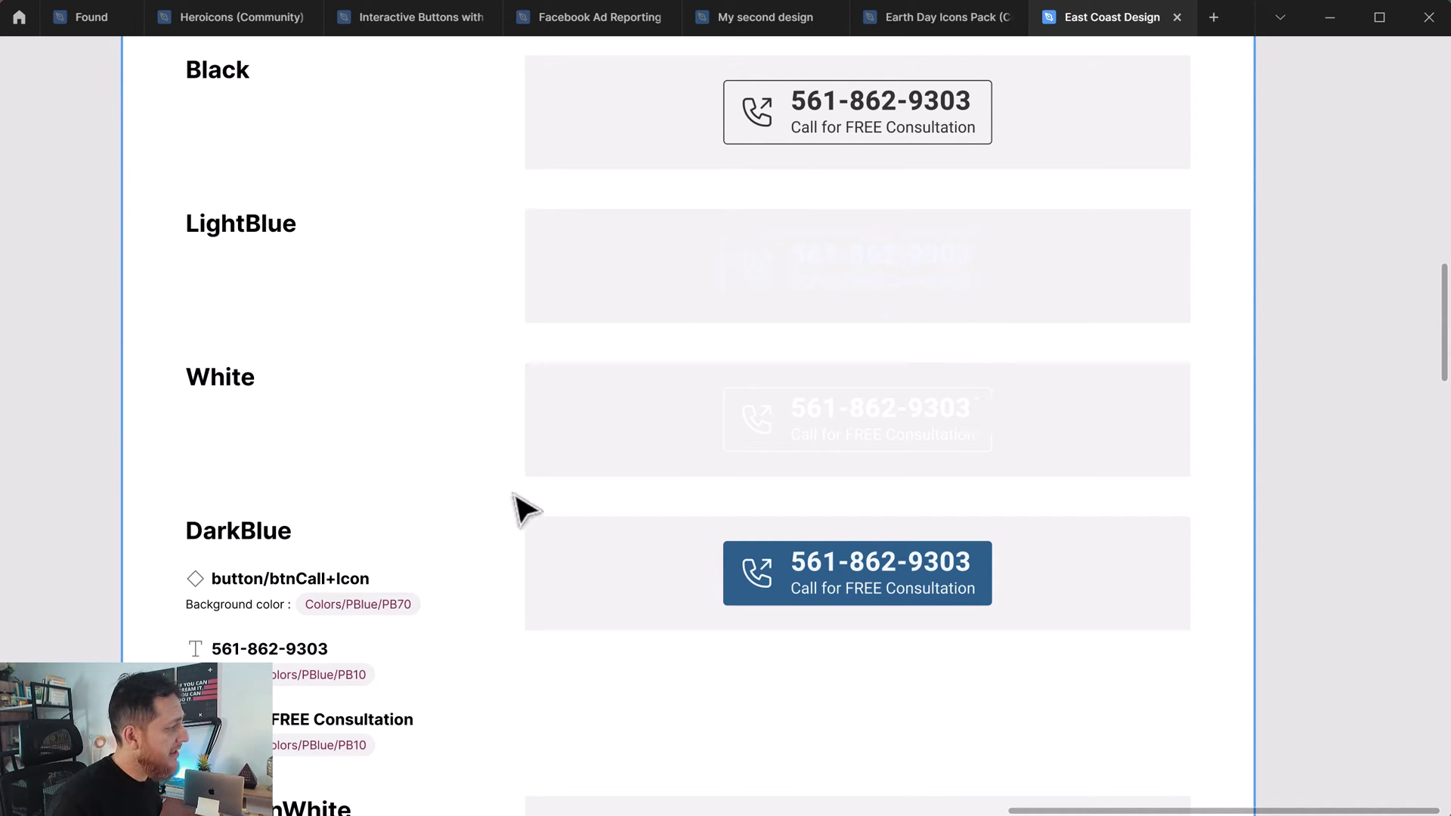
pyautogui.moveTo(421, 635); pyautogui.dragTo(419, 448)
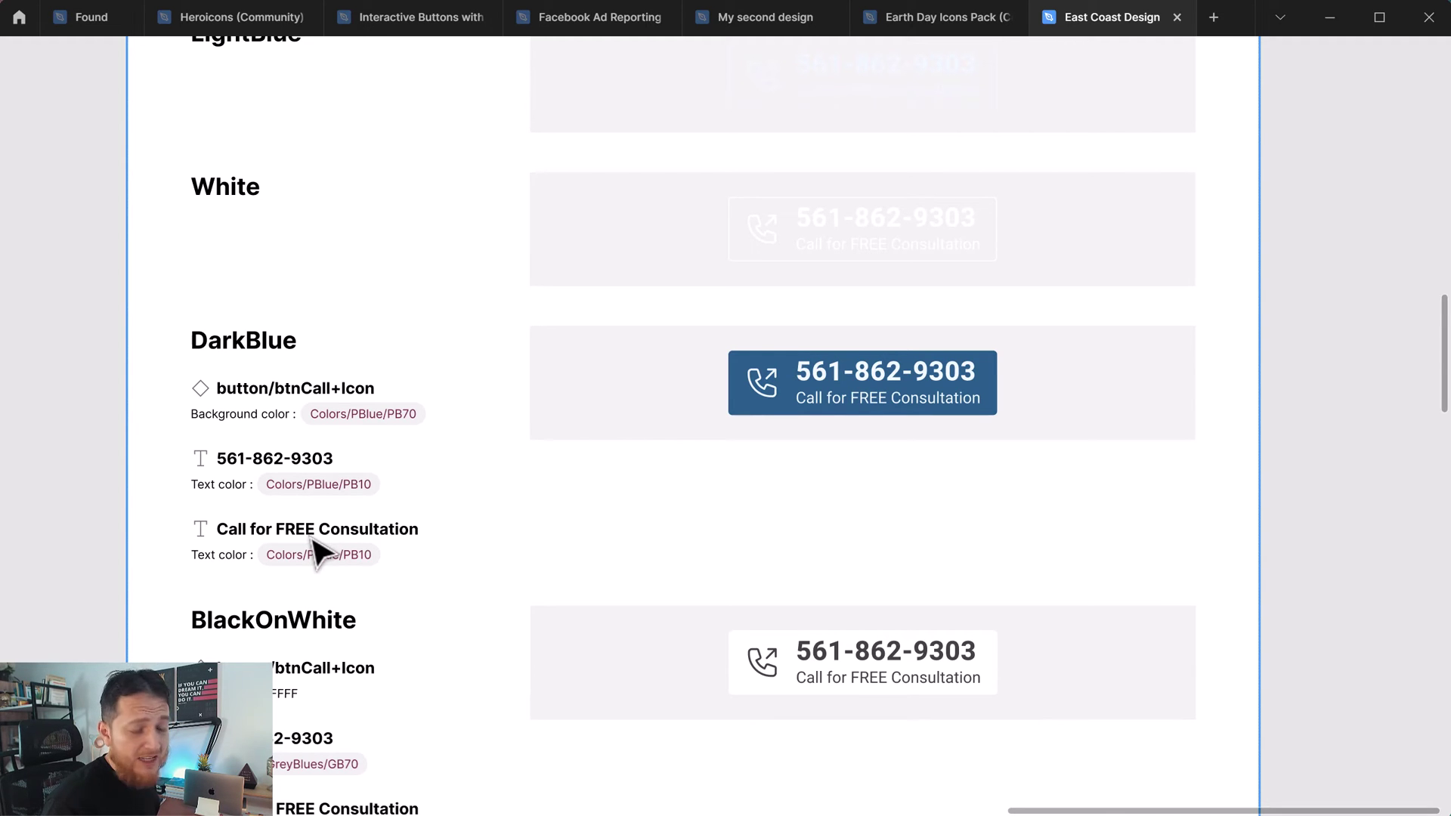
pyautogui.scroll(-5, 421, 616)
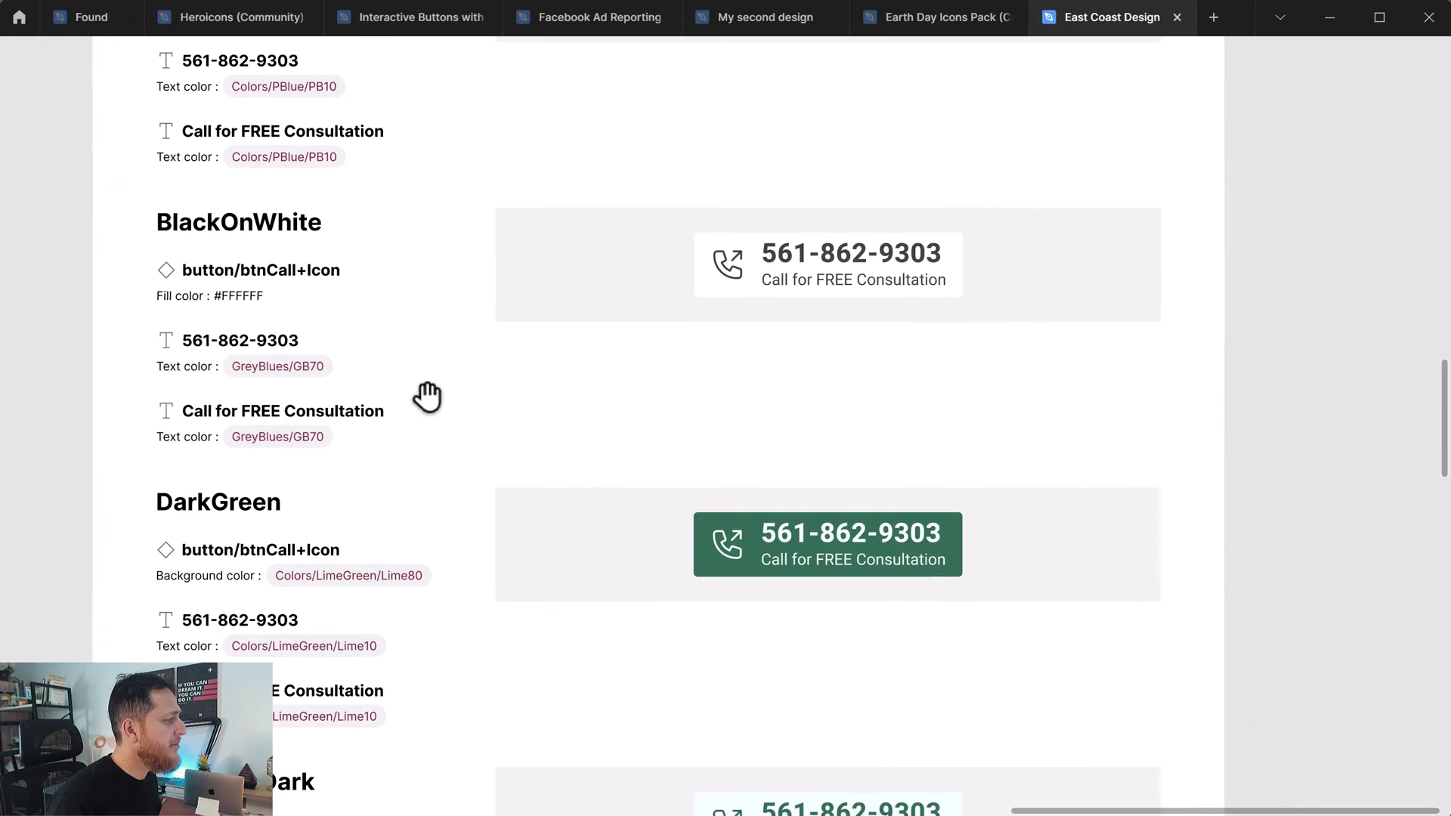
pyautogui.scroll(-3, 411, 557)
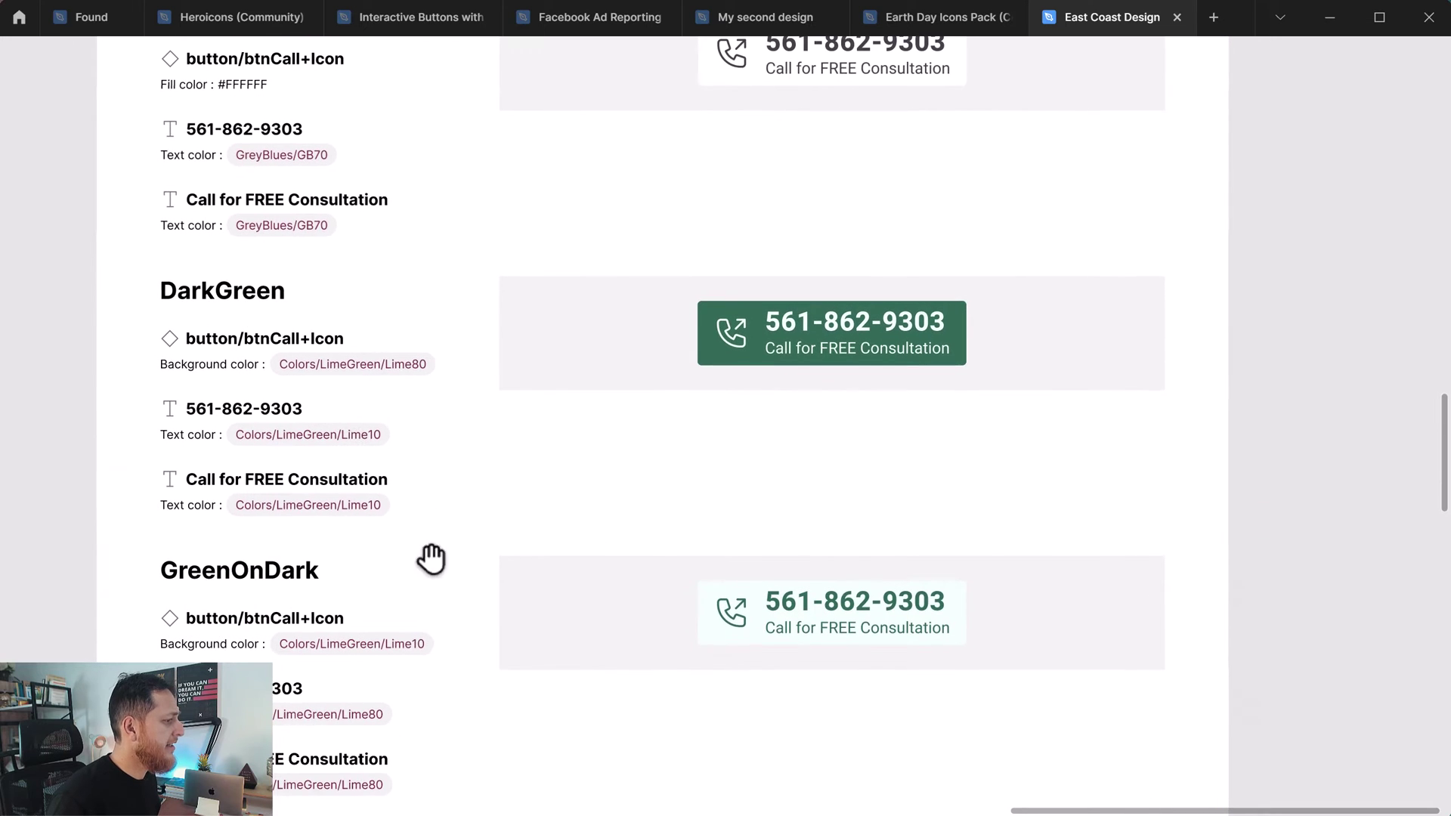
pyautogui.scroll(-4, 430, 559)
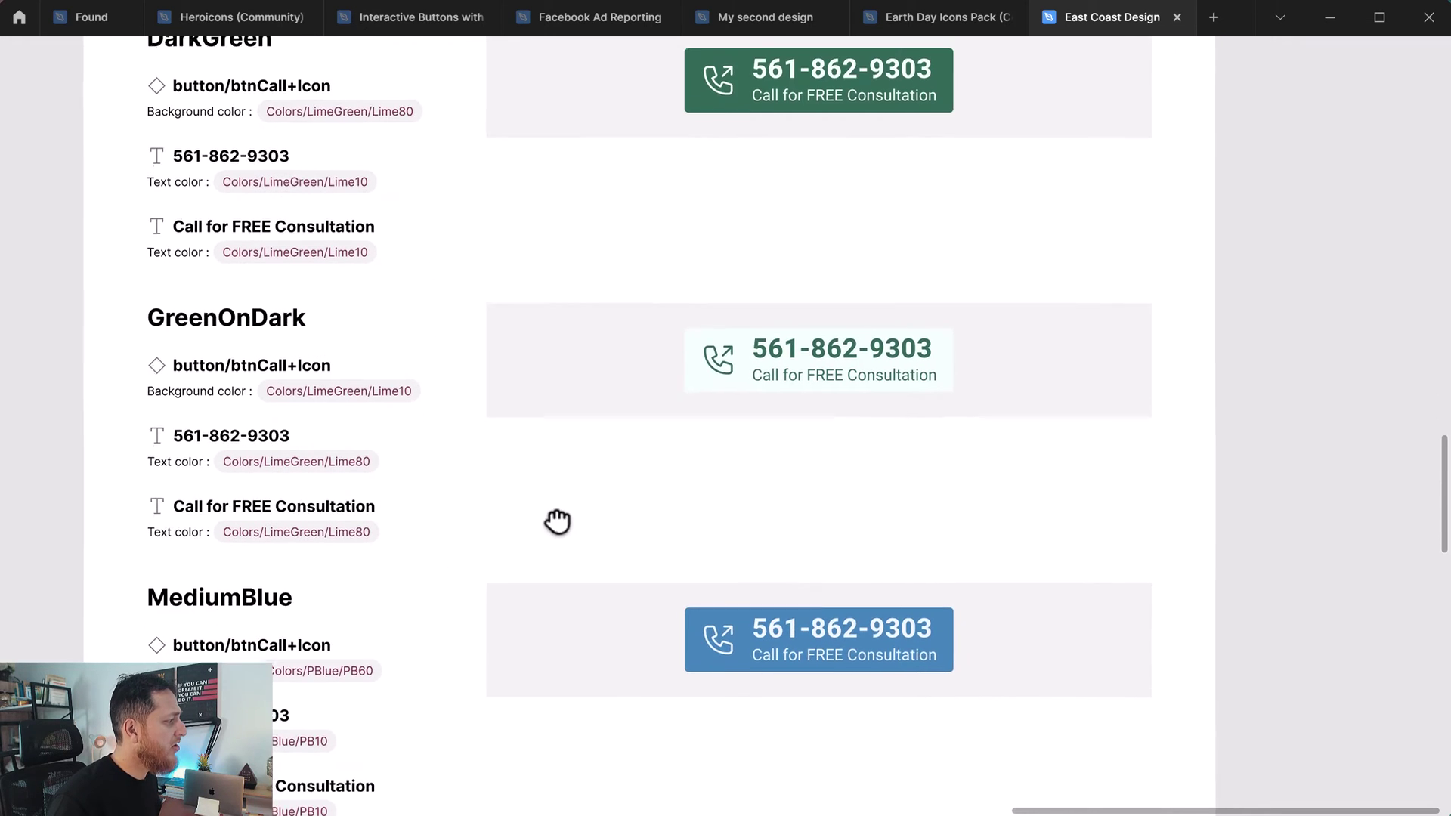
pyautogui.scroll(-5, 557, 521)
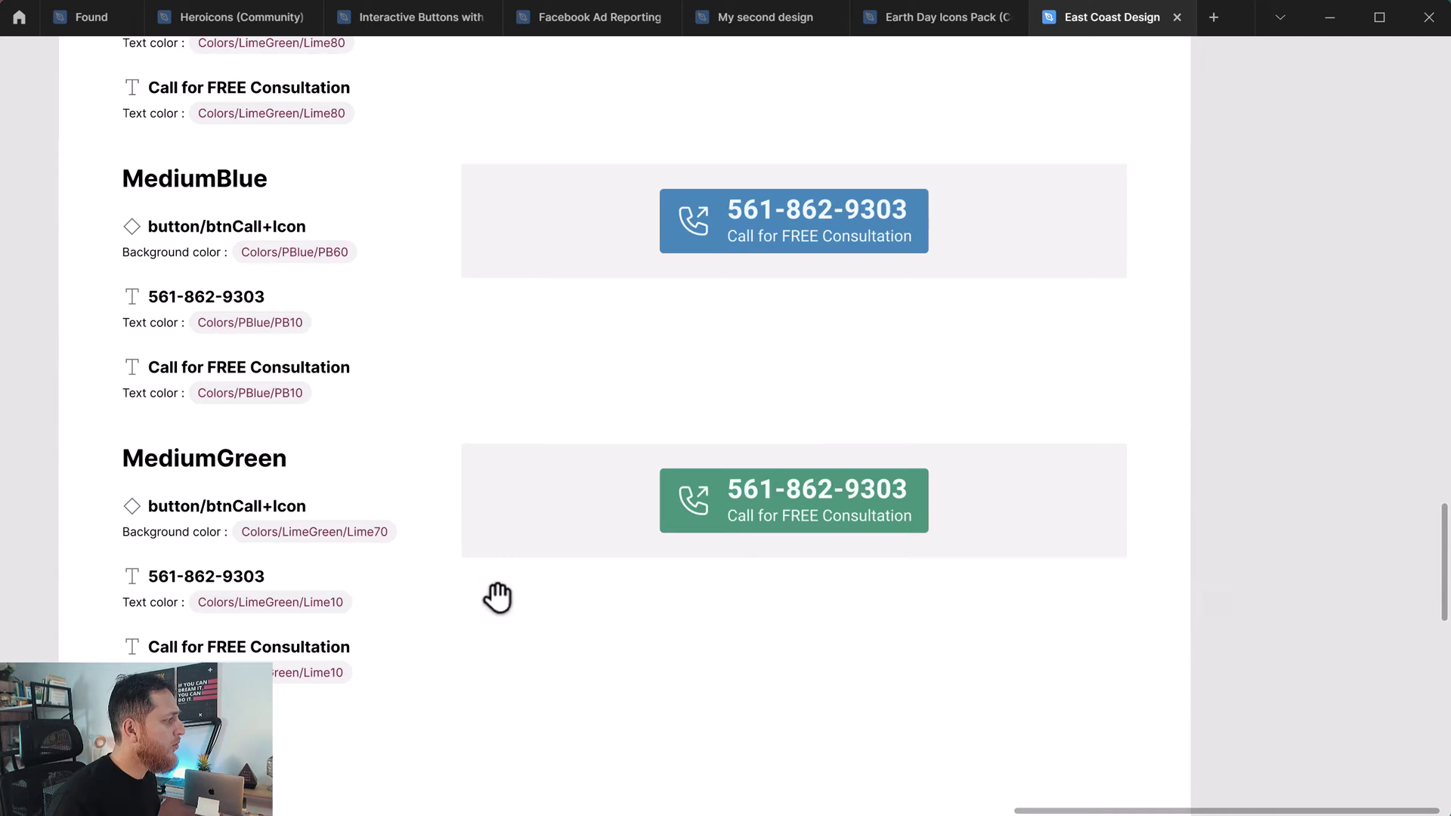
pyautogui.scroll(-7, 499, 589)
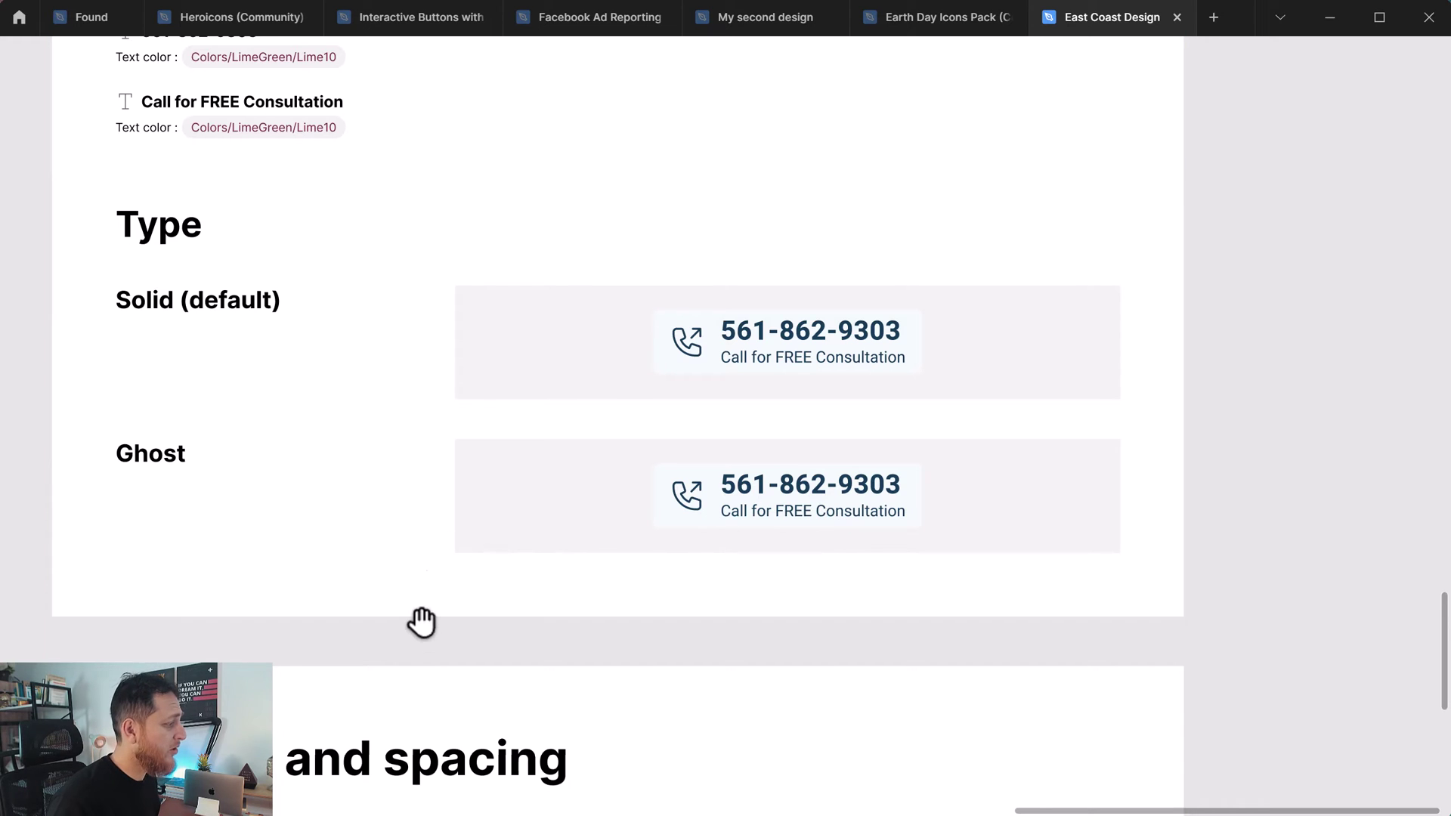
pyautogui.moveTo(421, 622); pyautogui.dragTo(446, 400)
pyautogui.scroll(-4, 473, 680)
pyautogui.moveTo(475, 646); pyautogui.dragTo(470, 489)
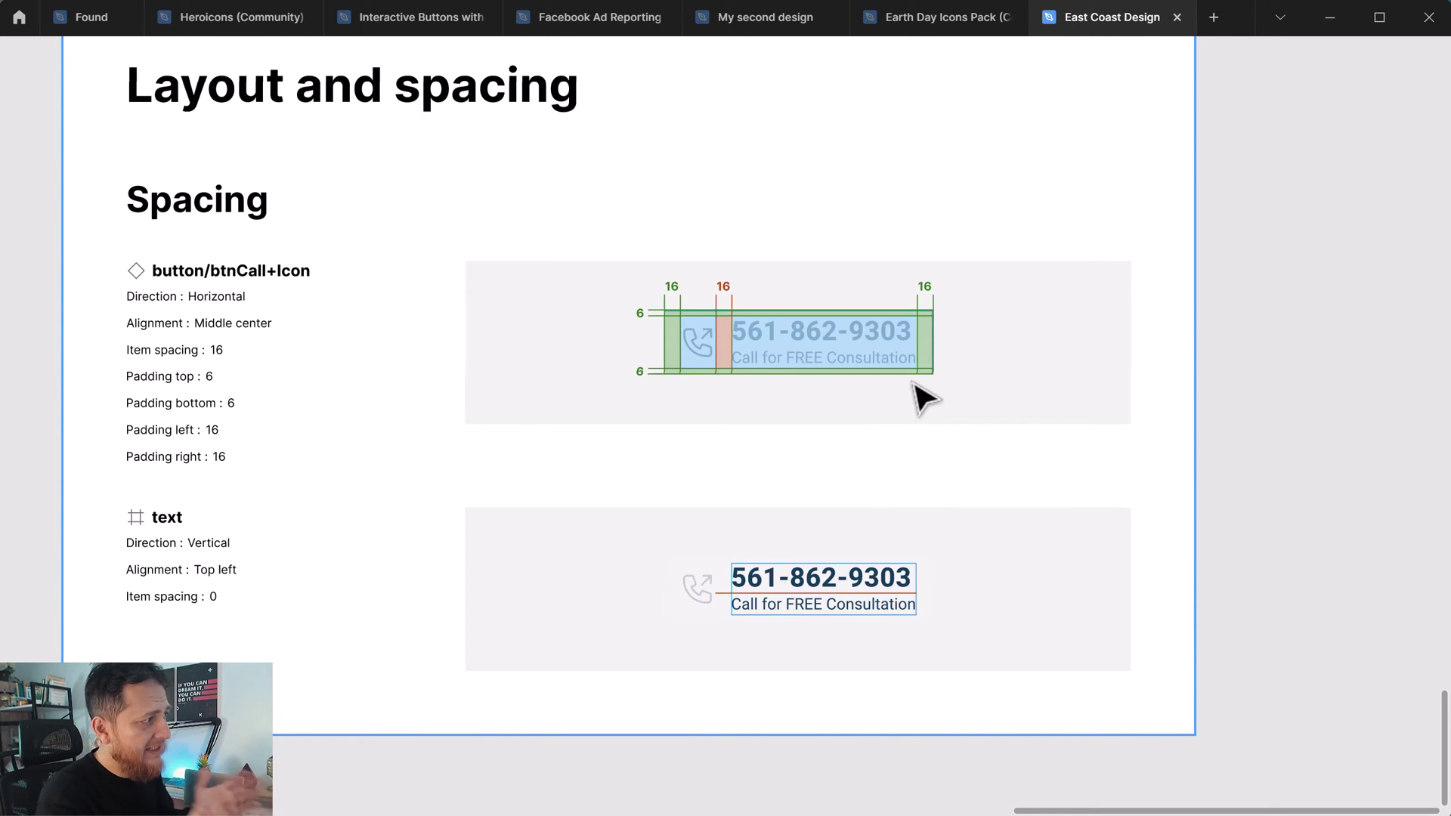
pyautogui.scroll(-3, 915, 385)
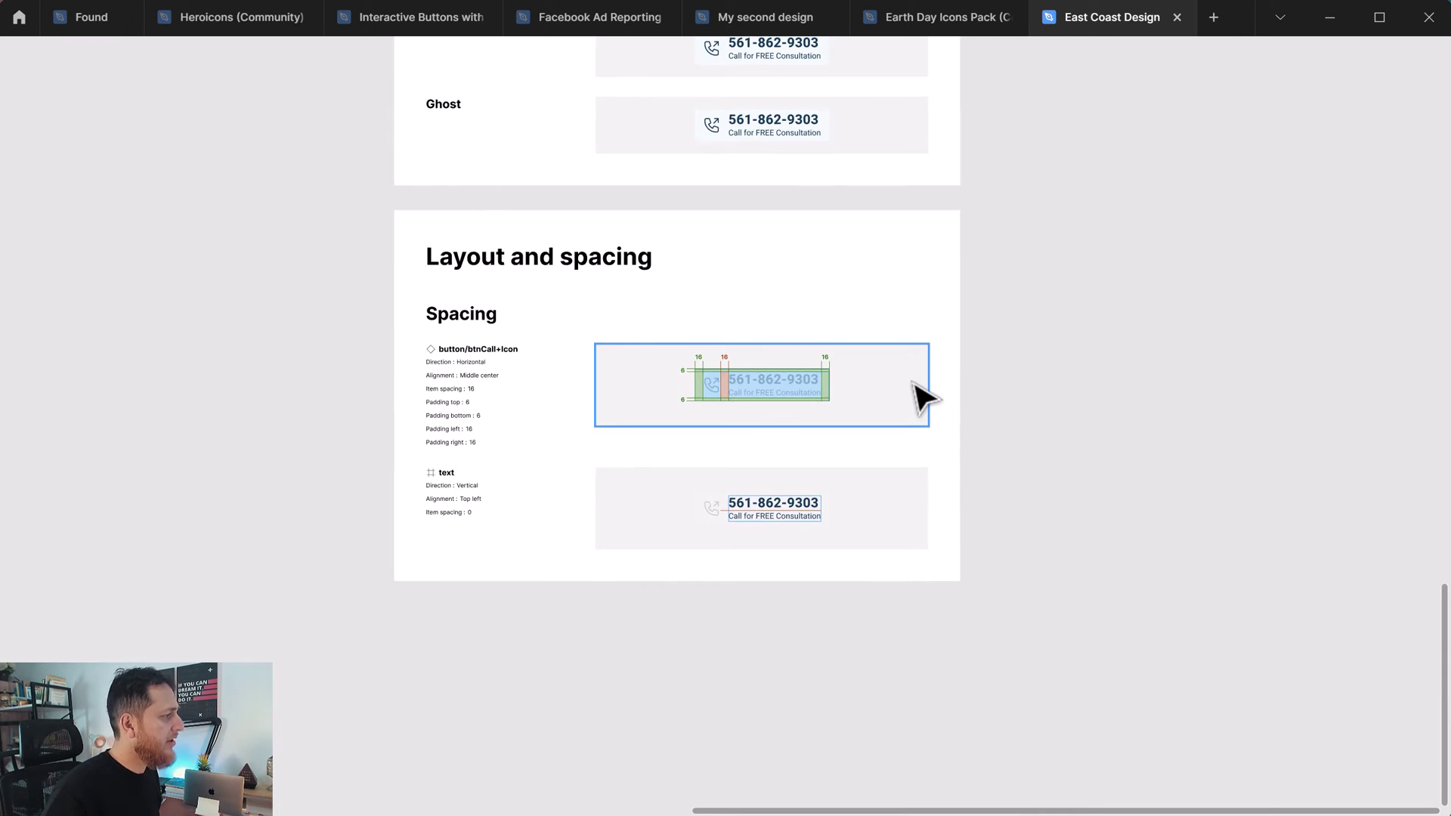
pyautogui.scroll(-3, 913, 392)
pyautogui.scroll(15, 848, 350)
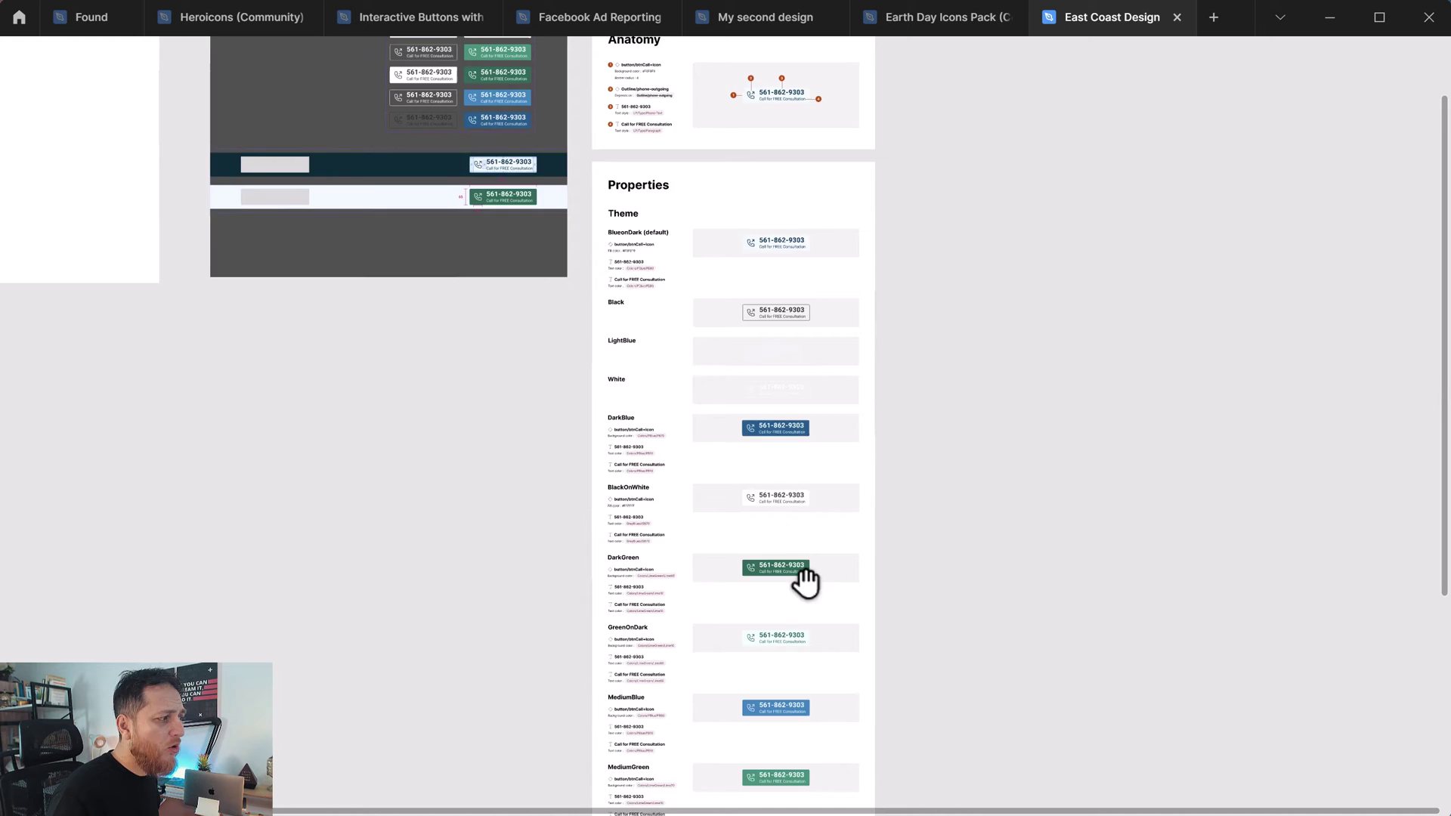
pyautogui.hscroll(-3, 823, 557)
pyautogui.moveTo(937, 542); pyautogui.dragTo(1030, 494)
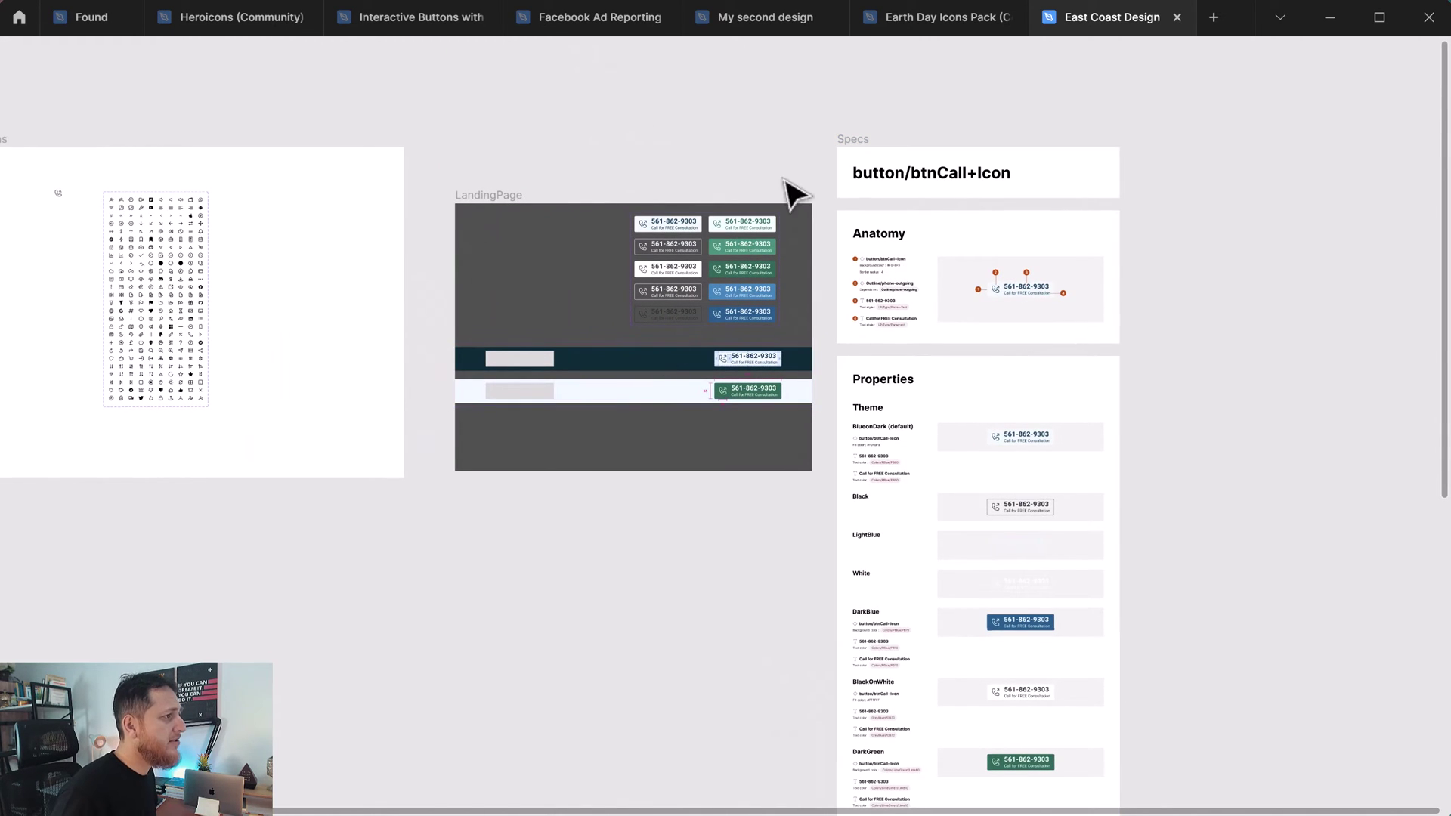
# Restore the interface panels and run the Redlines plugin
pyautogui.hotkey('ctrl', '\\')
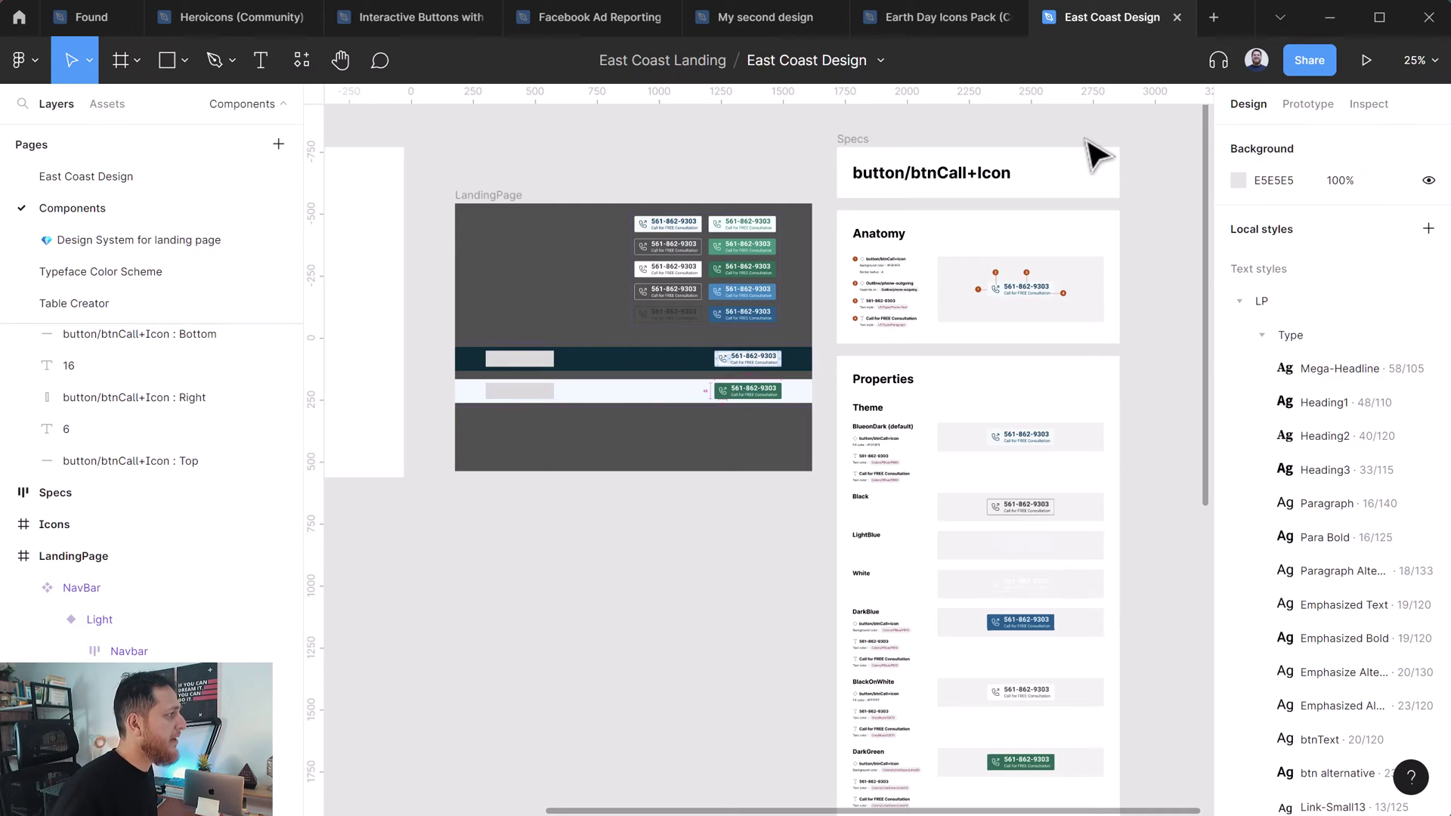
pyautogui.click(298, 58)
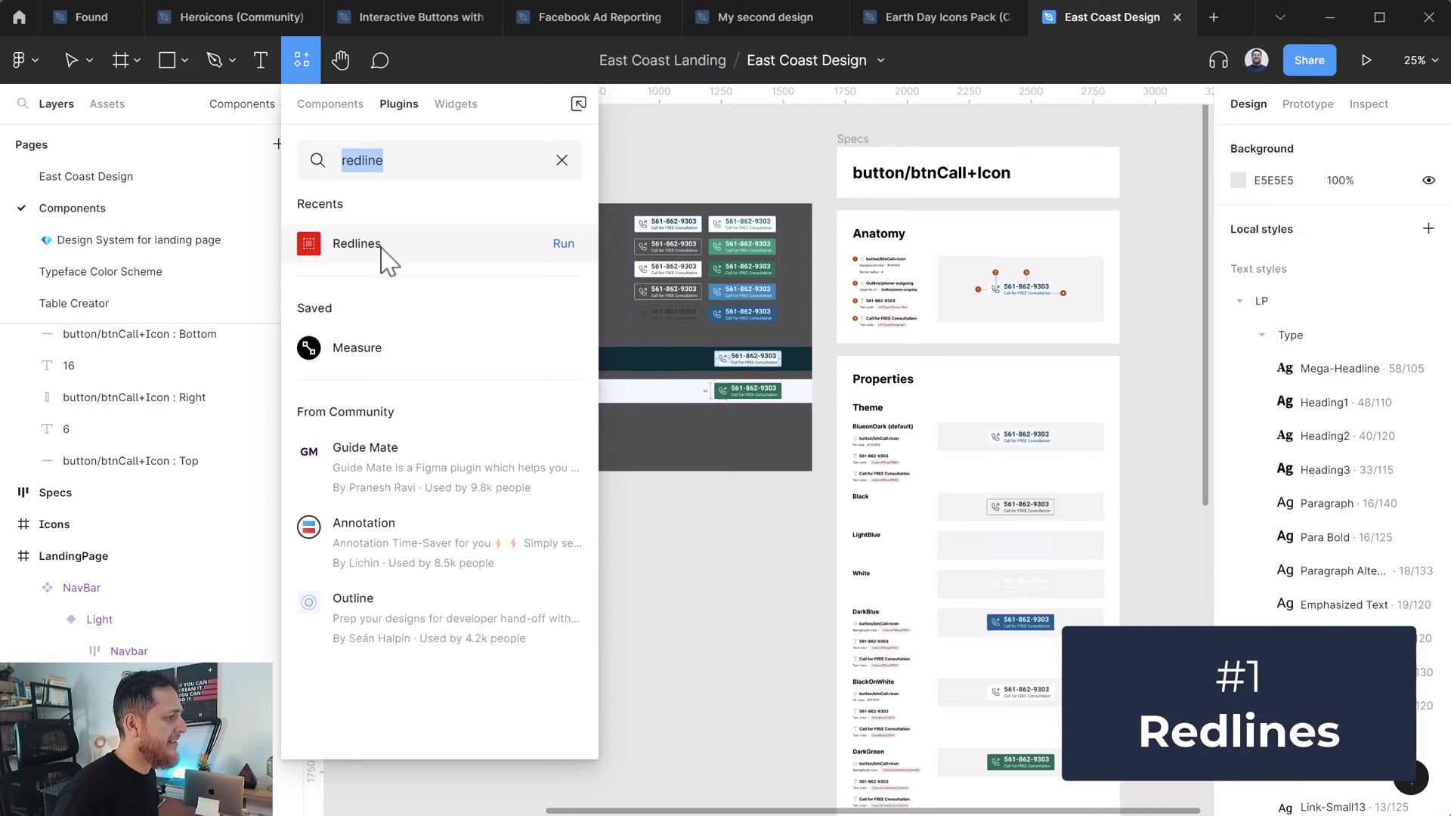
pyautogui.click(562, 243)
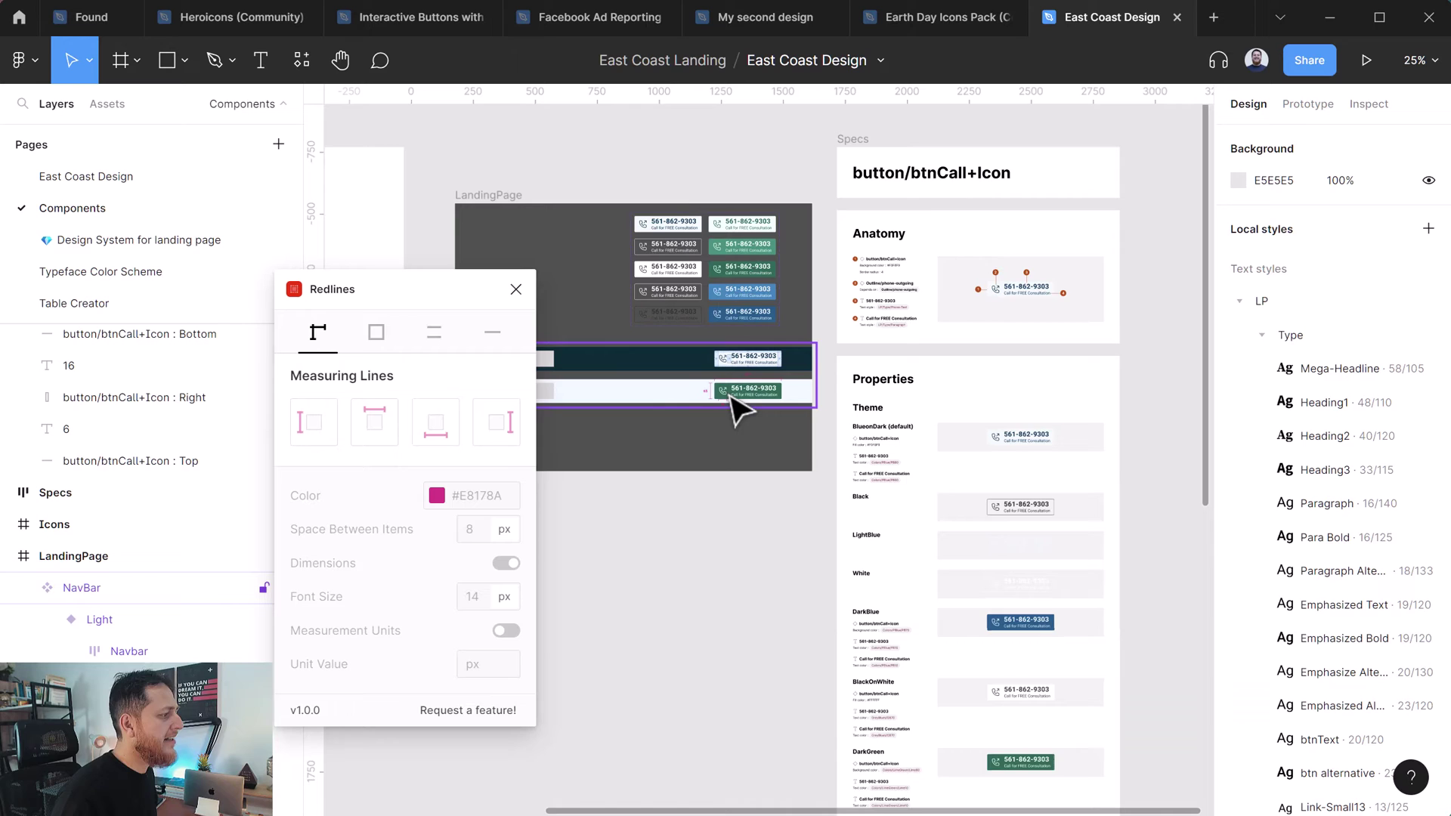
# Zoom to 100% and select the Light navbar's inner auto-layout frame
pyautogui.hotkey('shift', '0')
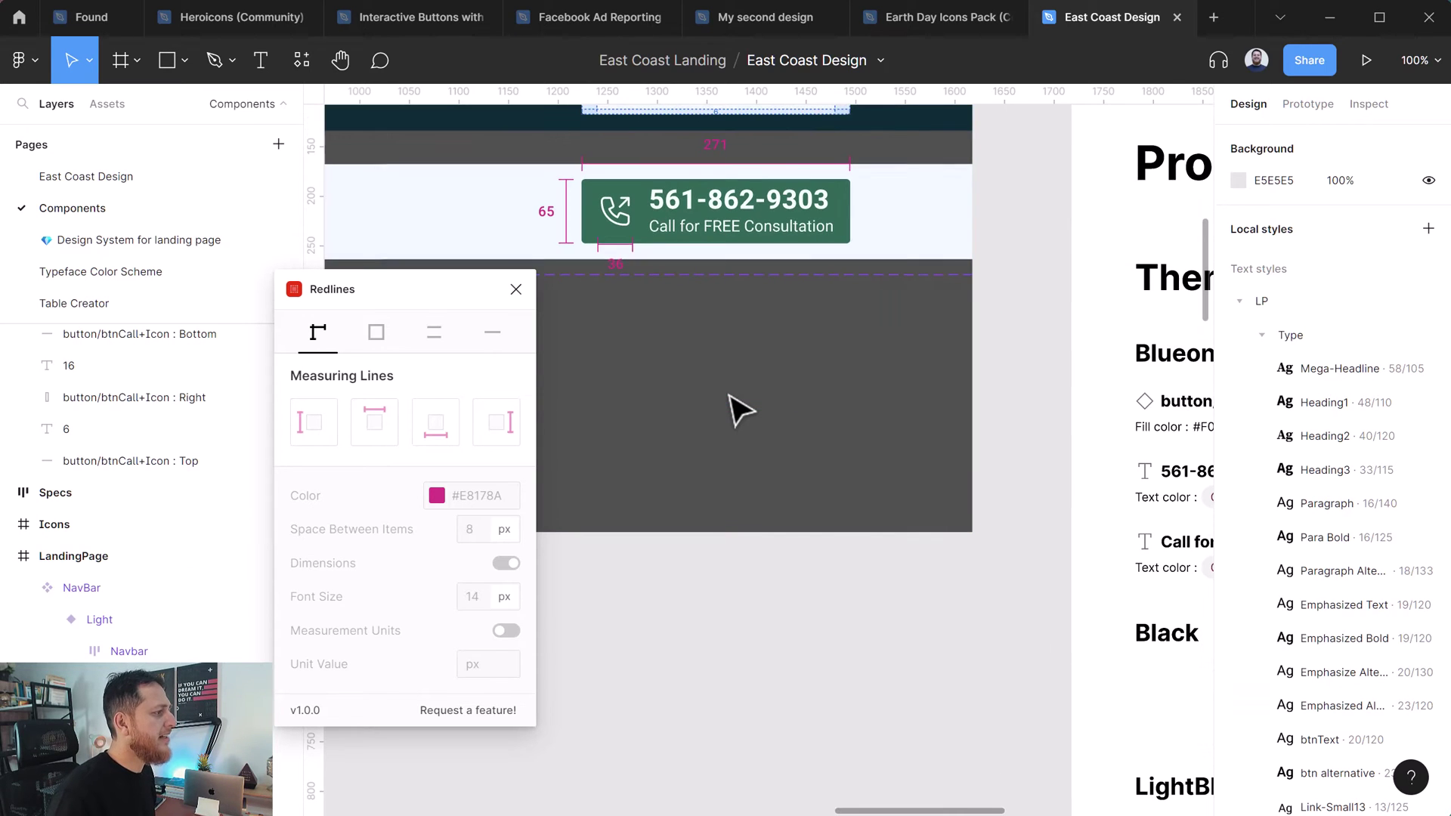
pyautogui.click(705, 240)
pyautogui.click(705, 240)
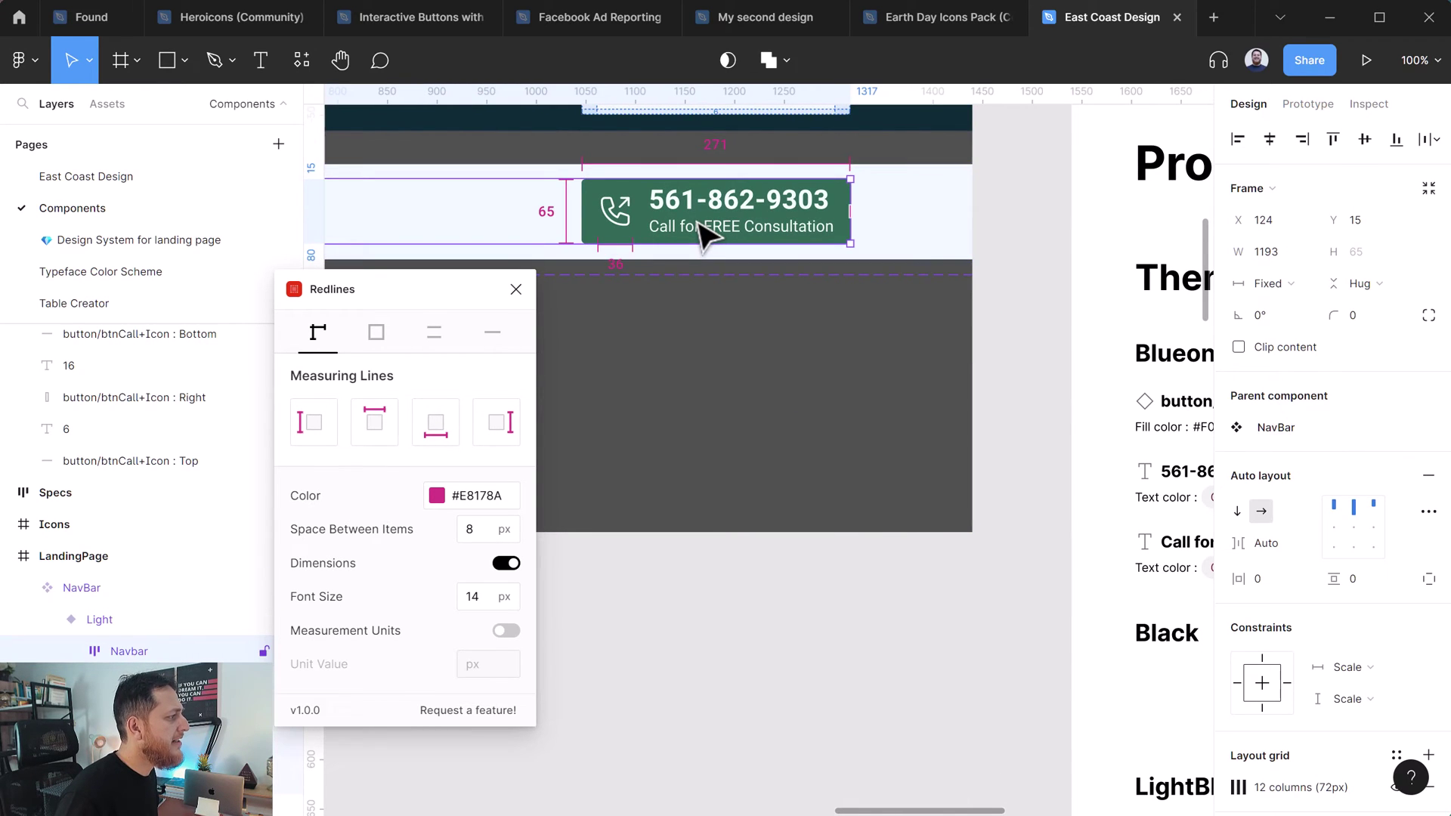
pyautogui.scroll(2, 106, 526)
pyautogui.scroll(3, 106, 525)
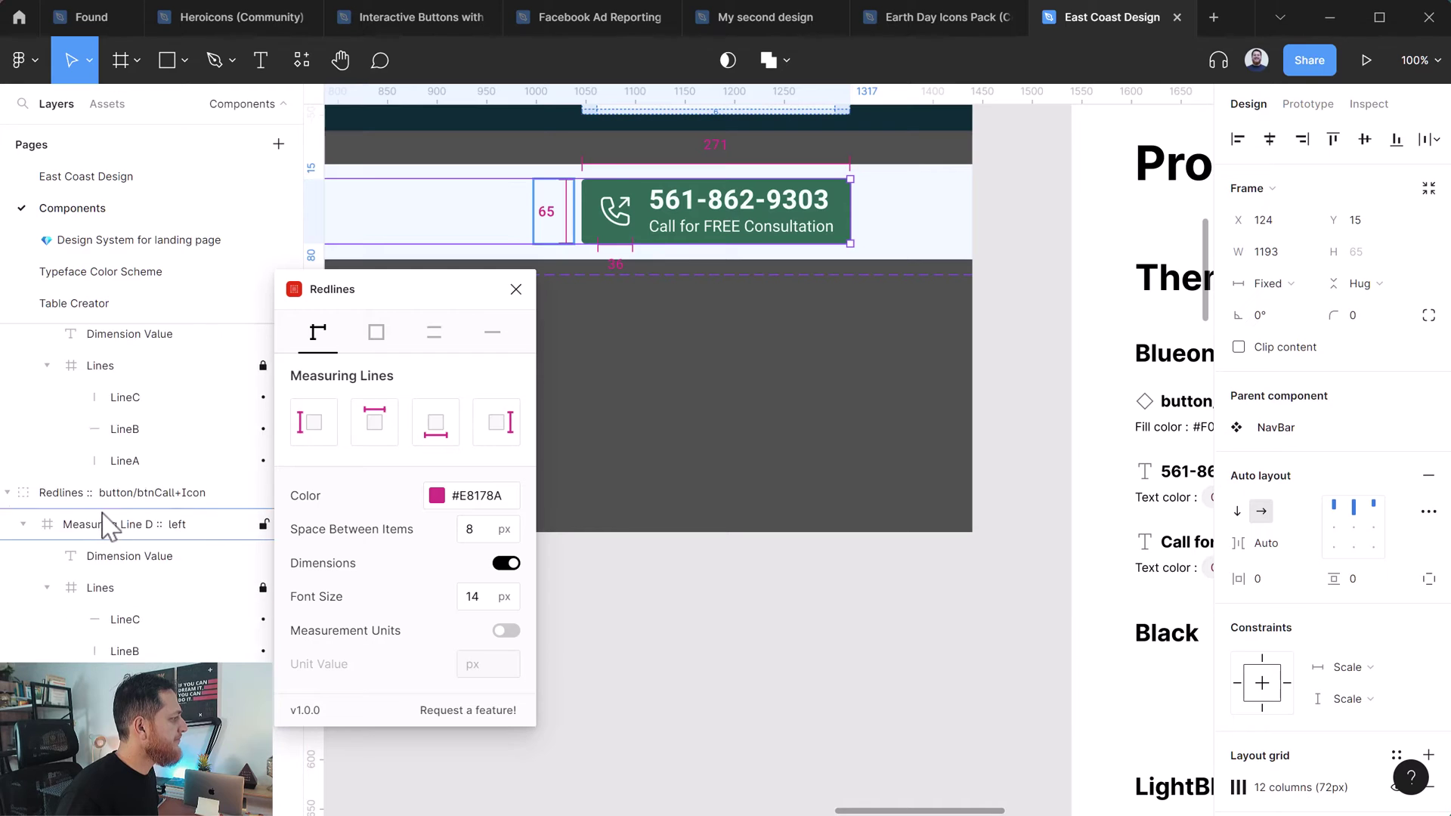
# Delete the three existing redline groups measuring 271, 65 and 36
pyautogui.click(106, 351)
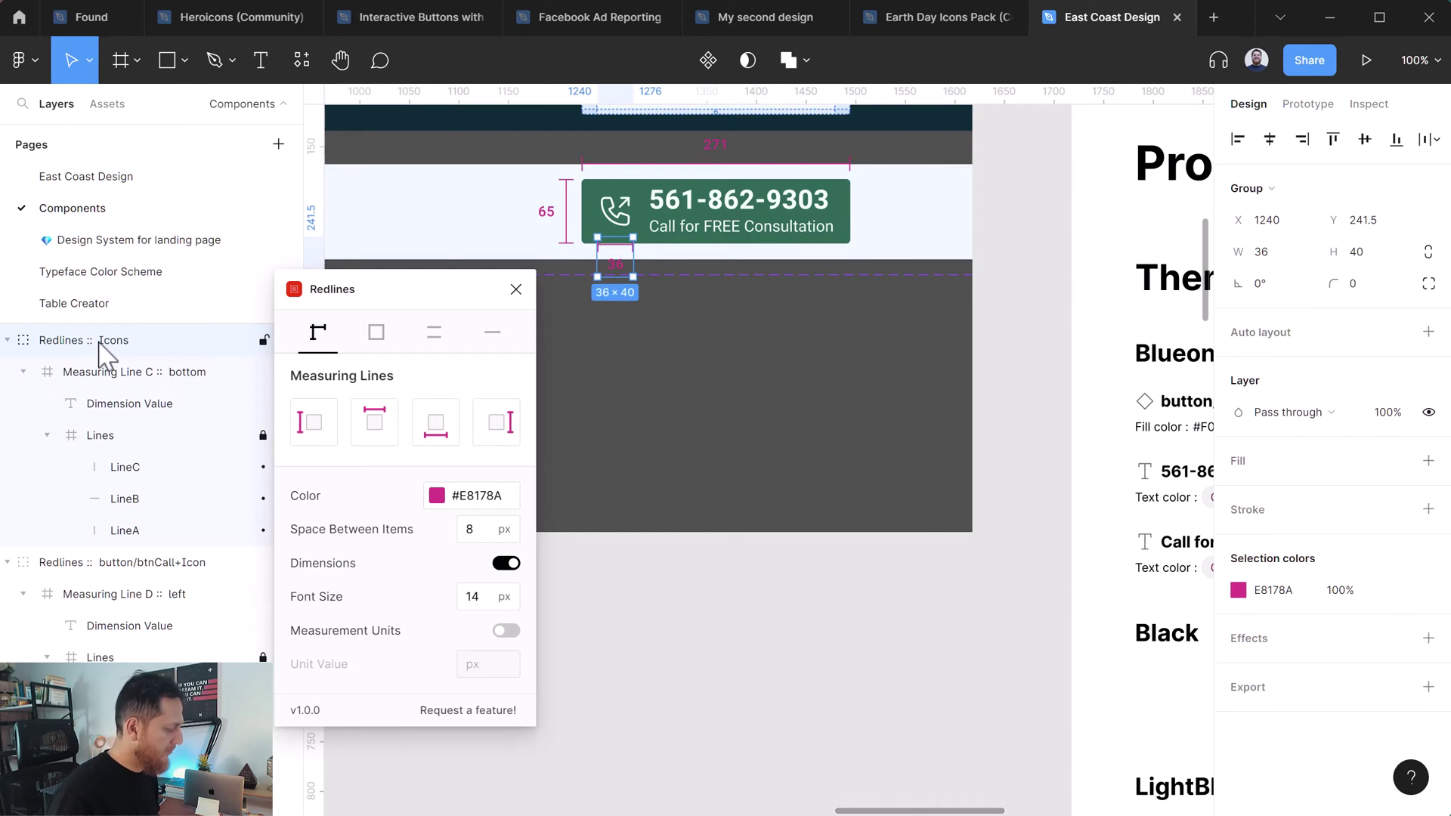
pyautogui.press('Delete')
pyautogui.click(106, 352)
pyautogui.press('Delete')
pyautogui.click(105, 352)
pyautogui.press('Delete')
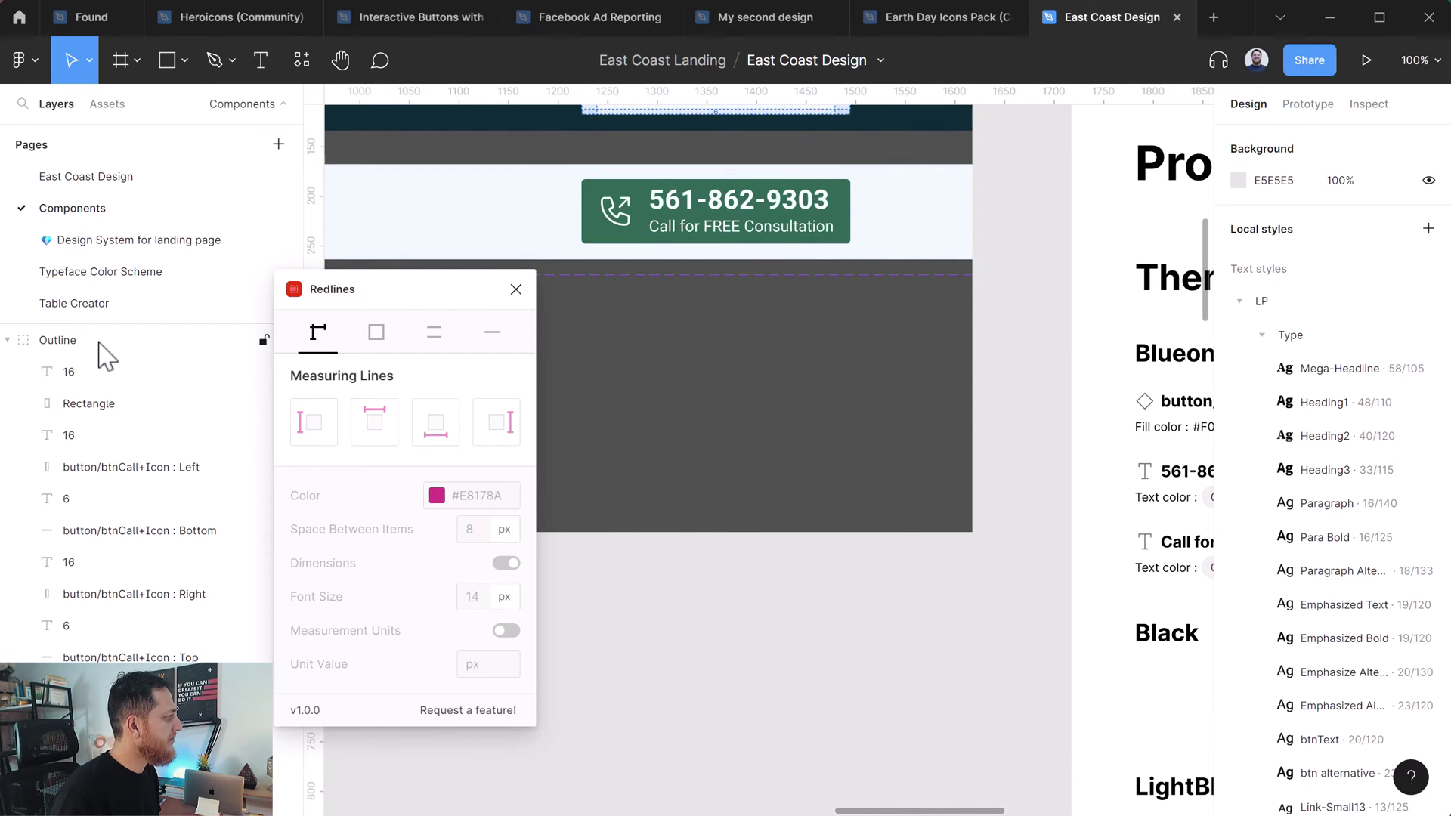
# Delete the leftover Outline layer and select the Navbar frame on the canvas
pyautogui.click(99, 344)
pyautogui.press('Delete')
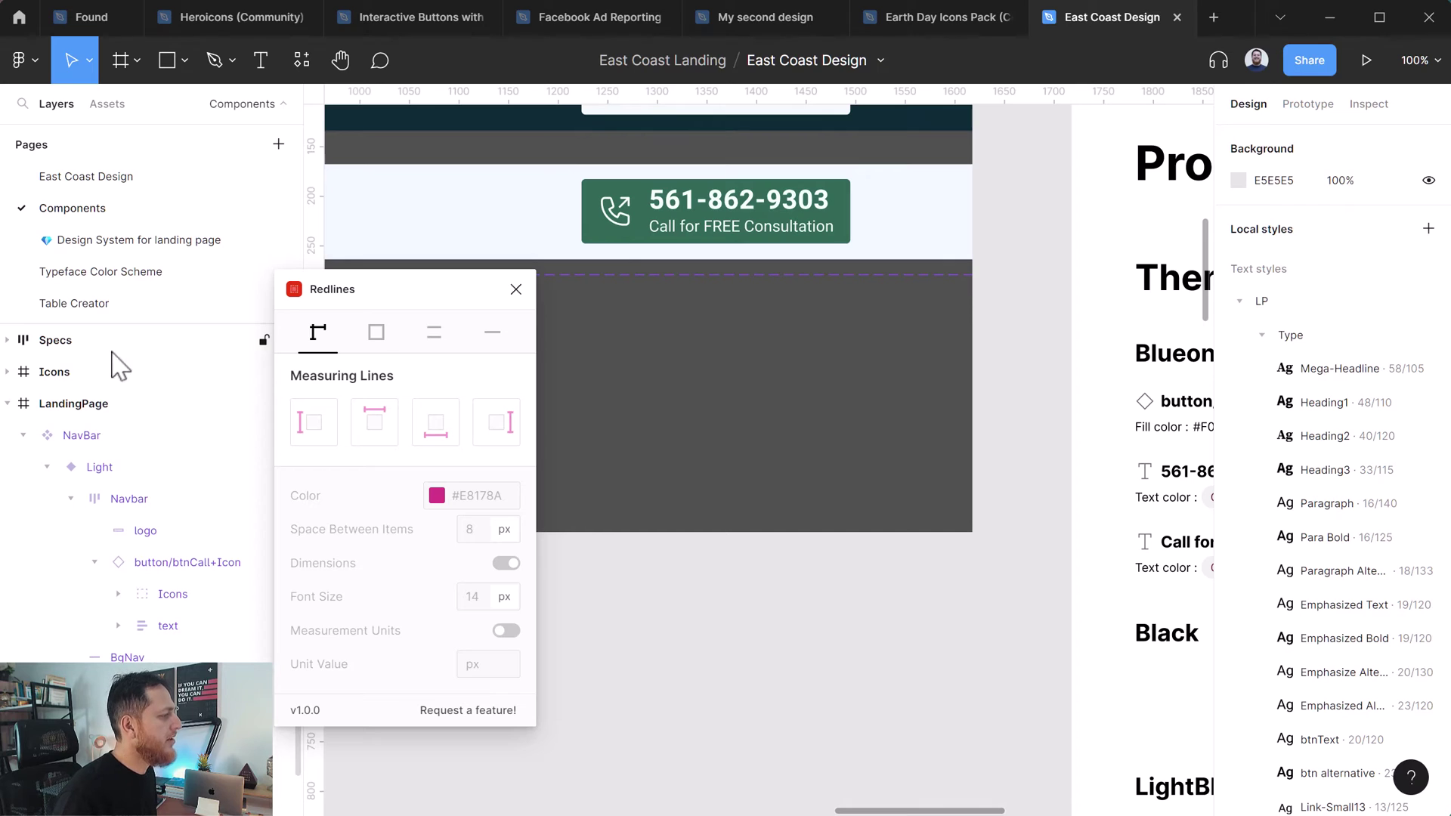
pyautogui.click(755, 234)
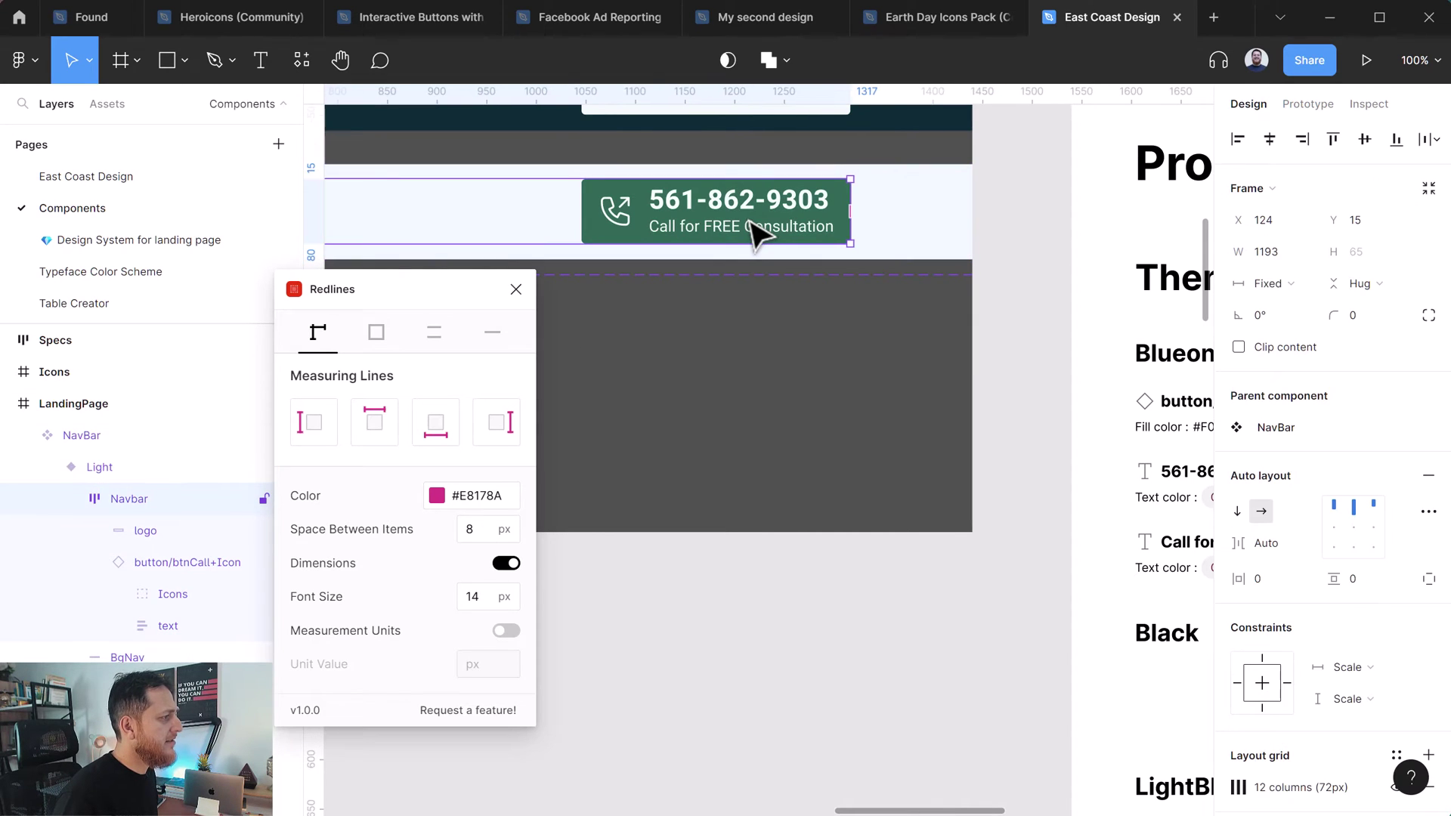
# Add a 271 width redline above the phone button and a 65 height redline on its left
pyautogui.click(753, 234)
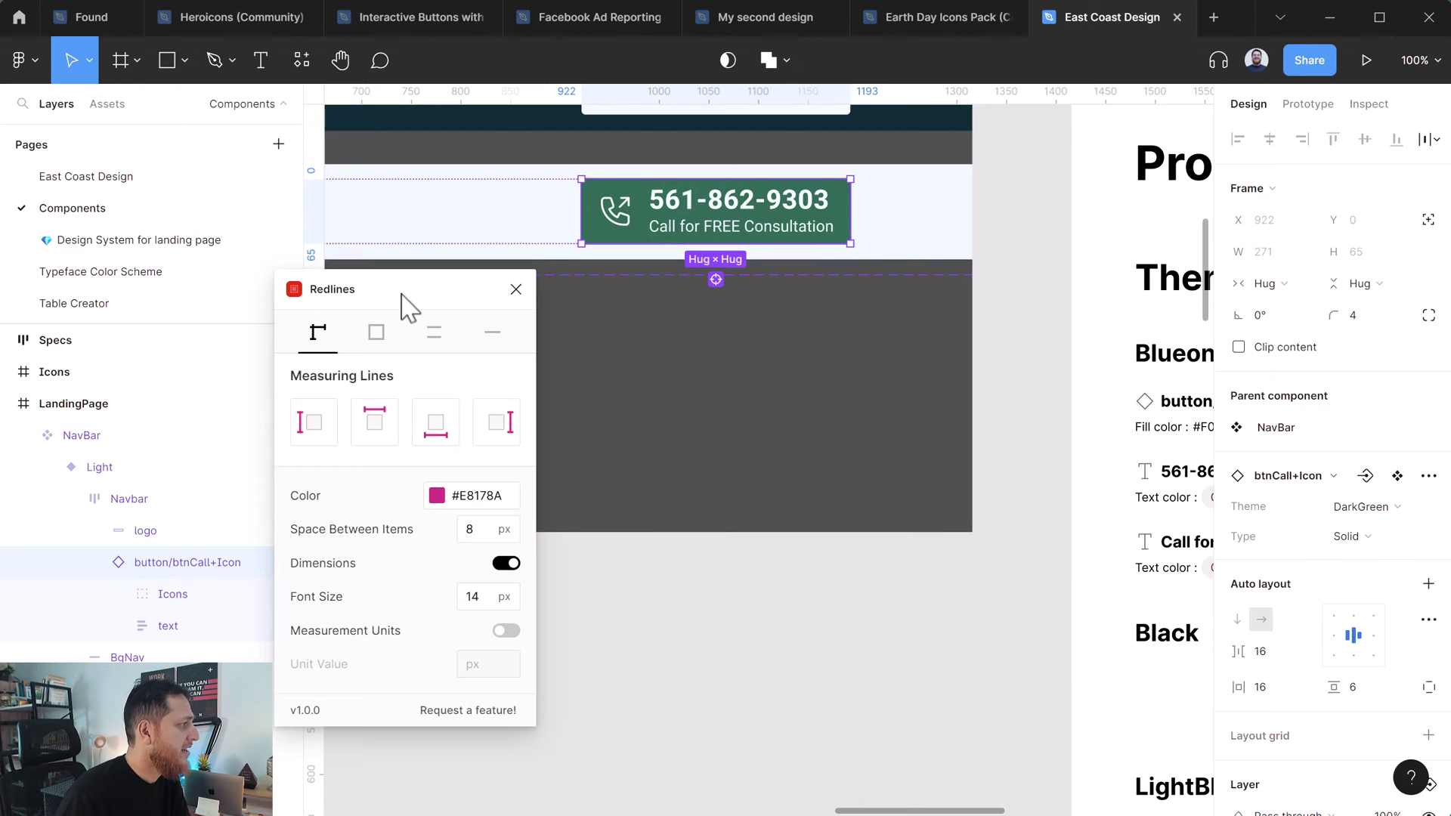
pyautogui.moveTo(404, 303); pyautogui.dragTo(332, 185)
pyautogui.click(302, 306)
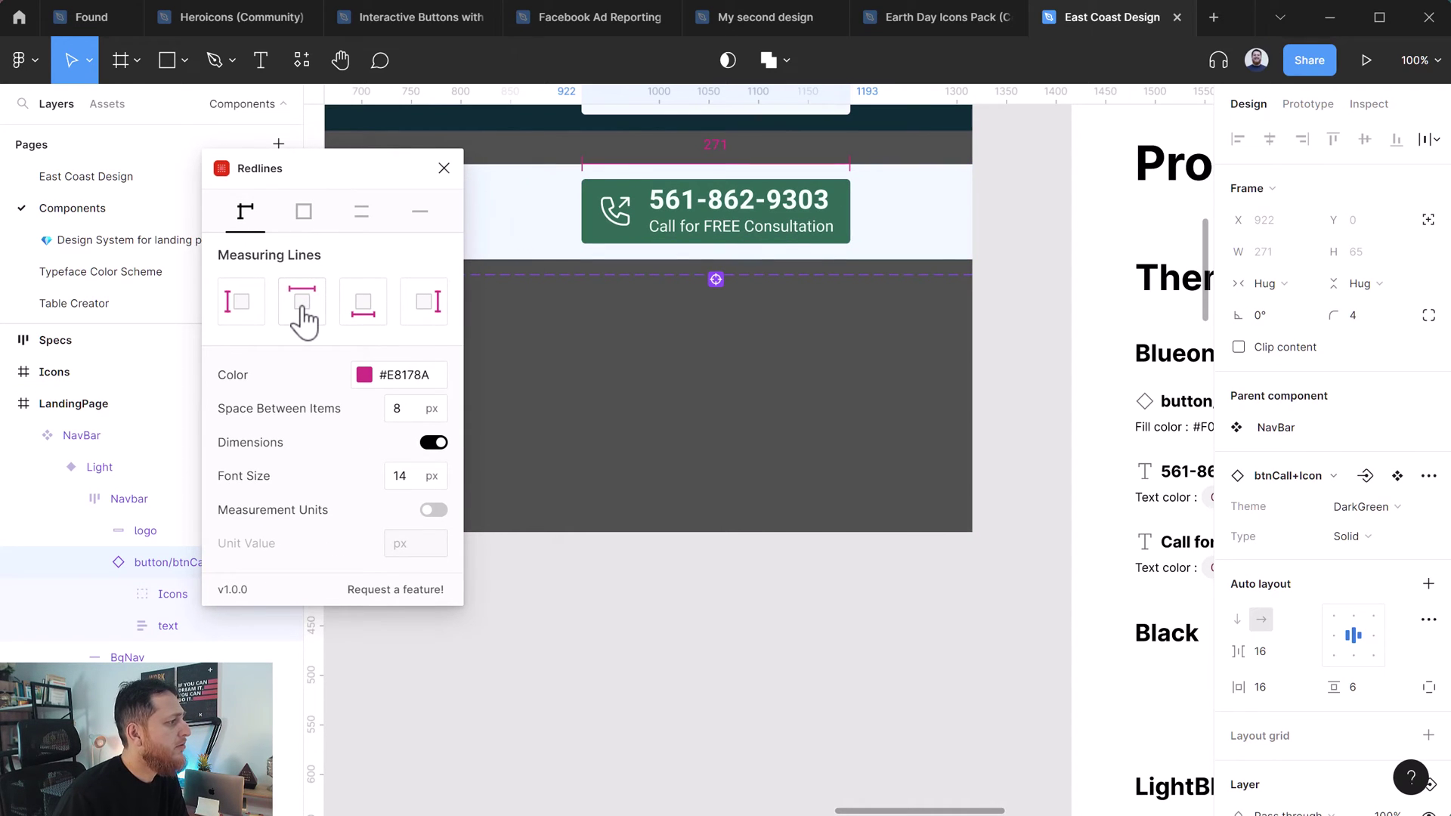
pyautogui.click(240, 306)
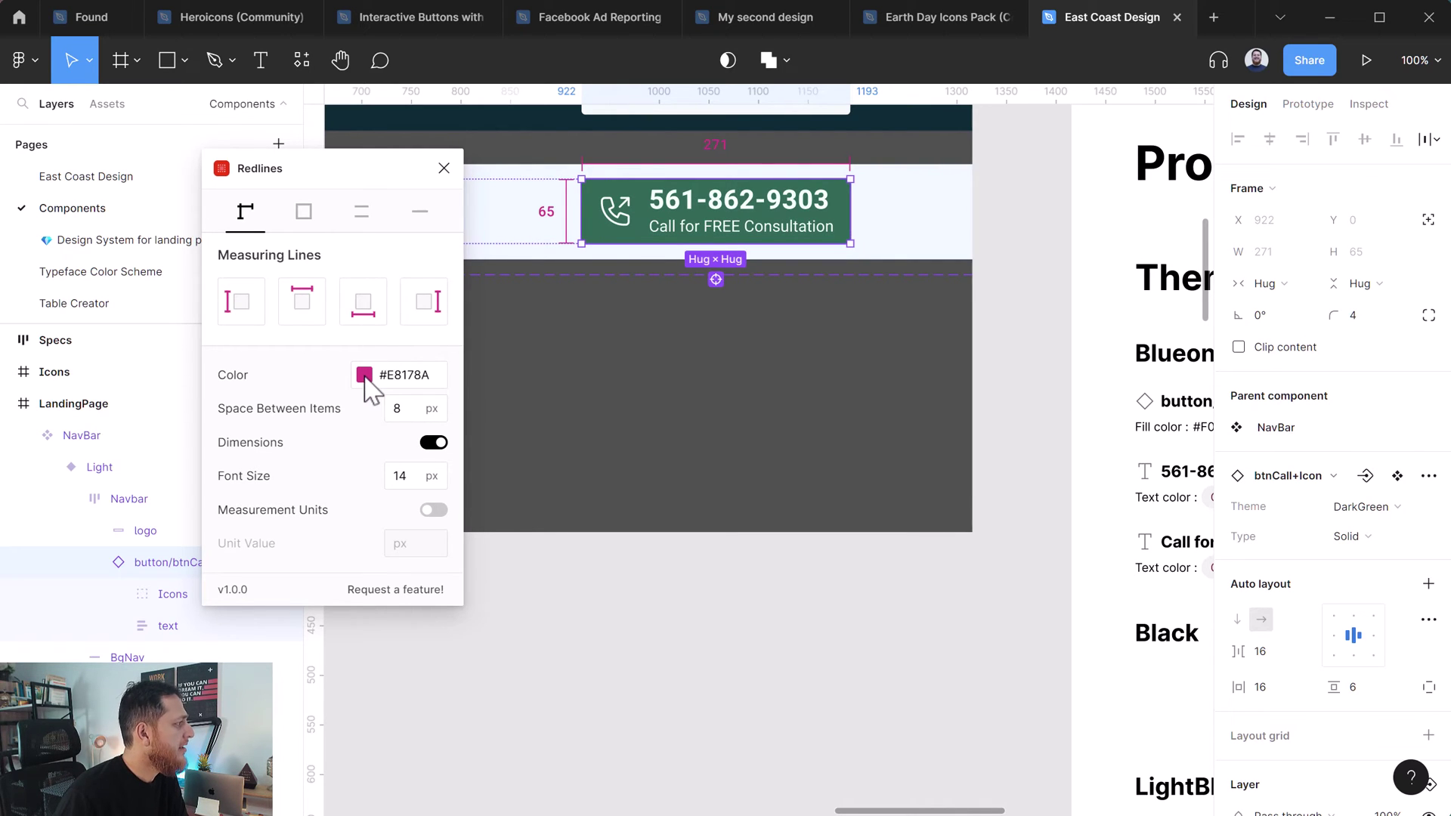
# Change the redline colour to #E81855
pyautogui.click(417, 383)
pyautogui.moveTo(406, 375); pyautogui.dragTo(433, 381)
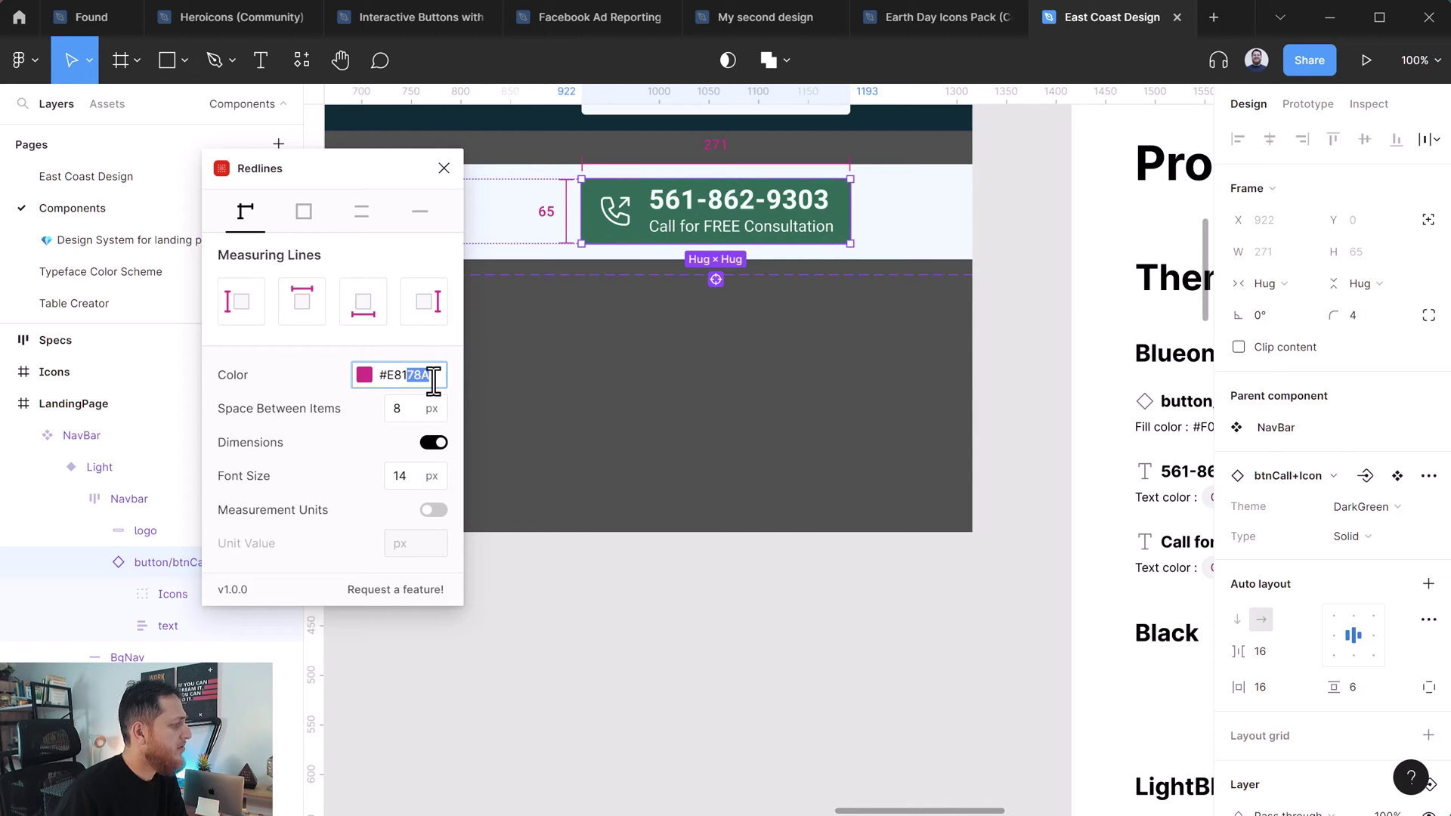
pyautogui.write('8')
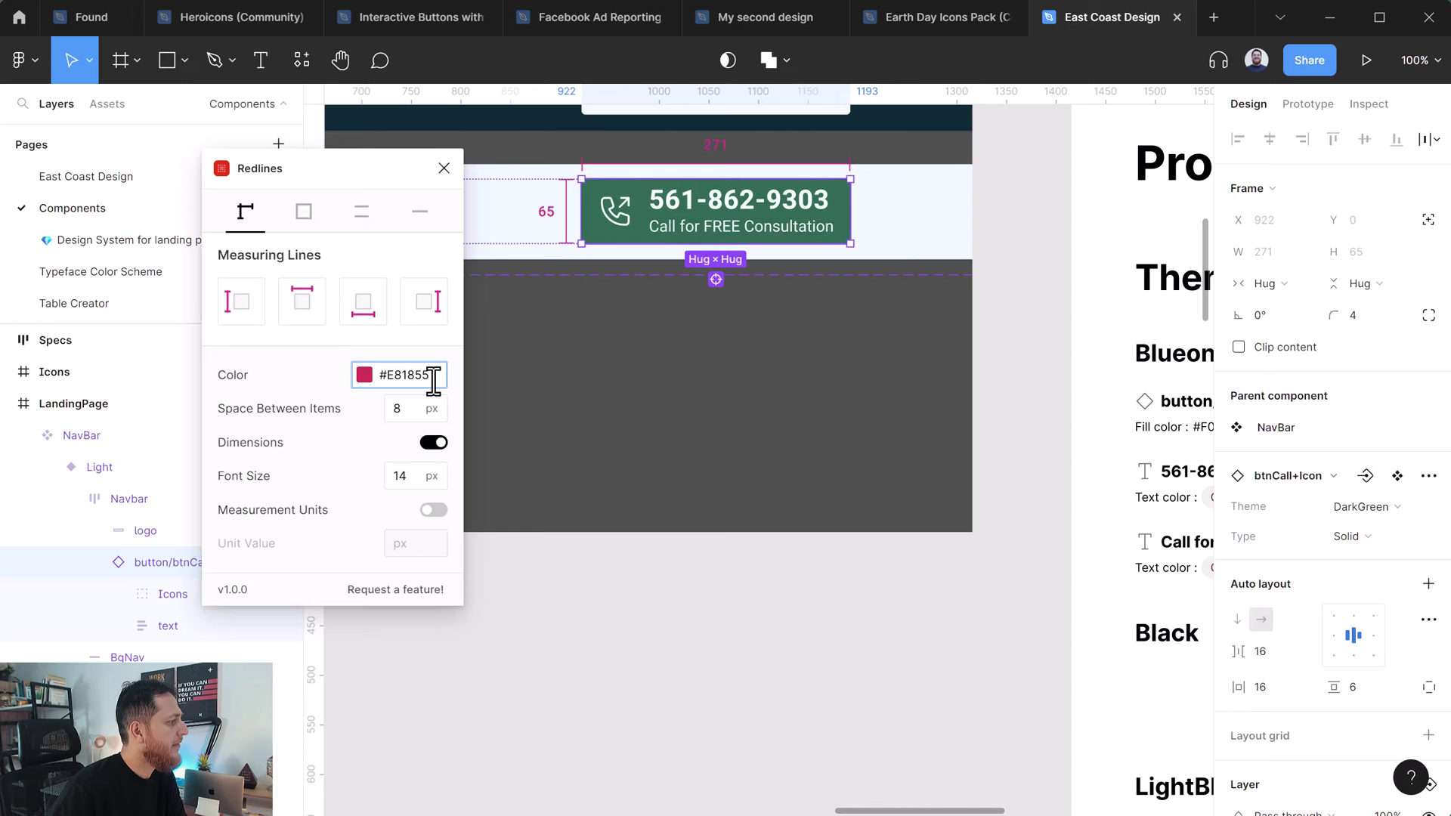
pyautogui.press('Return')
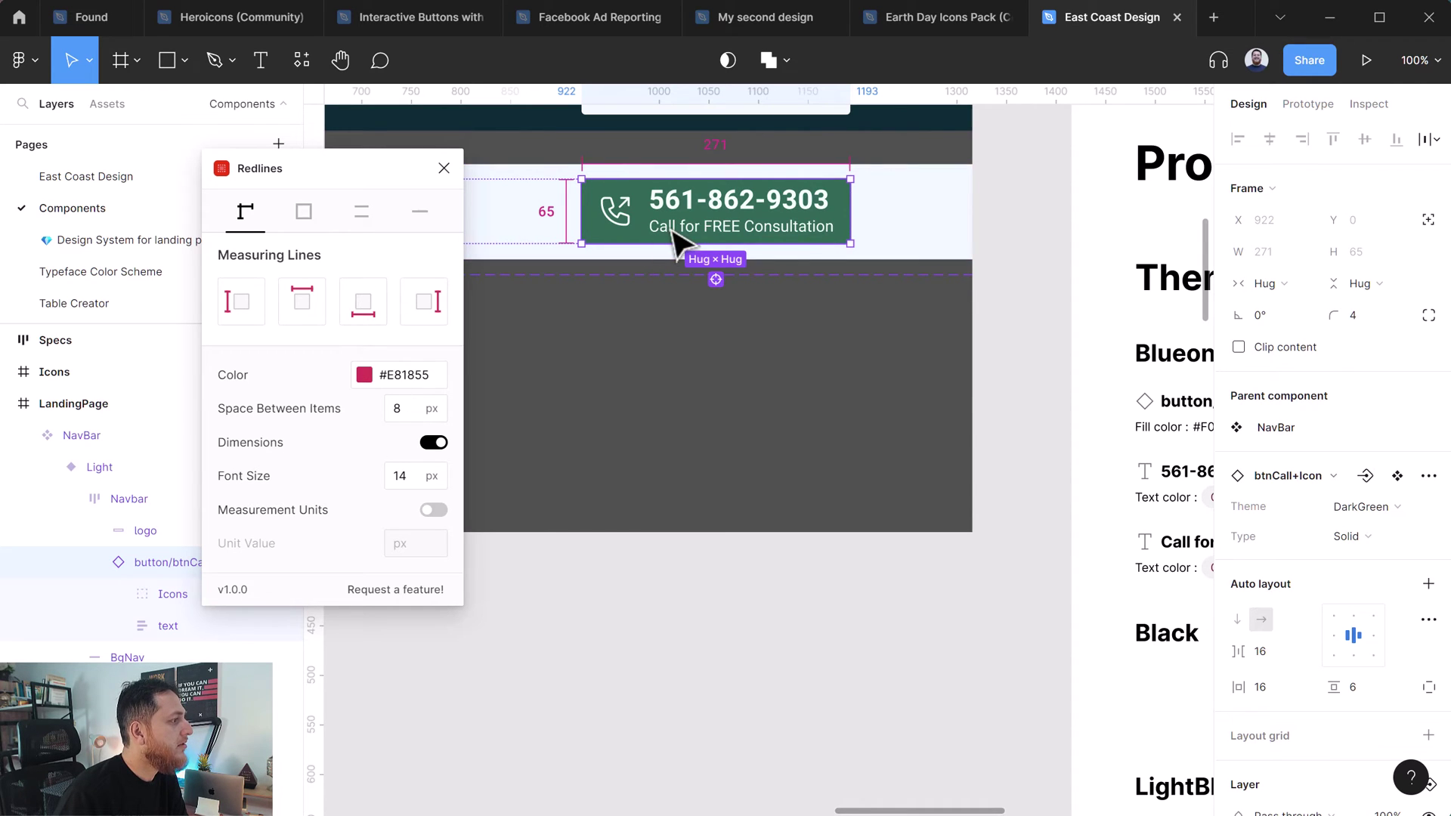
# Add a matching 65 height redline on the button's right side
pyautogui.click(425, 315)
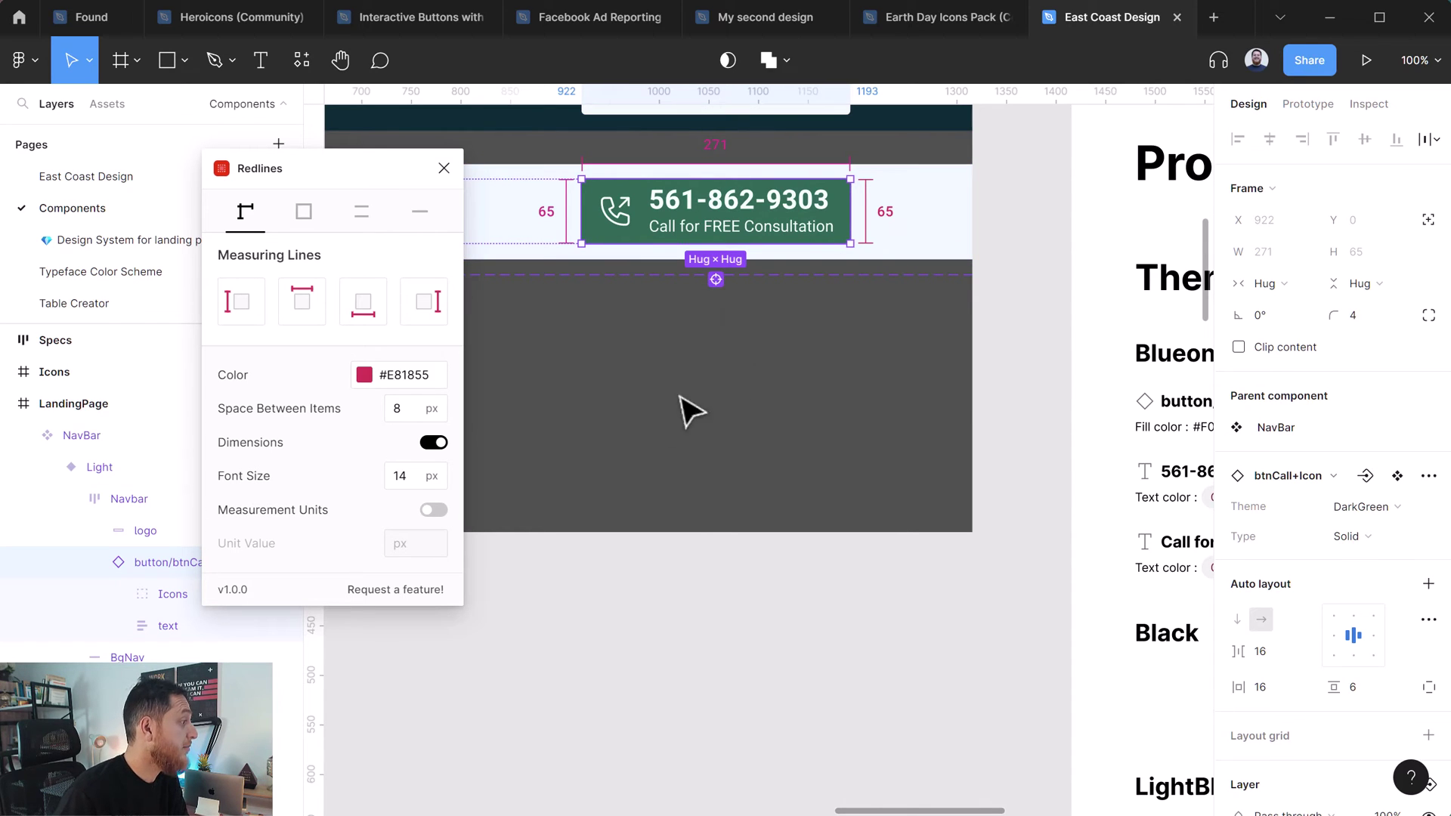
pyautogui.click(401, 476)
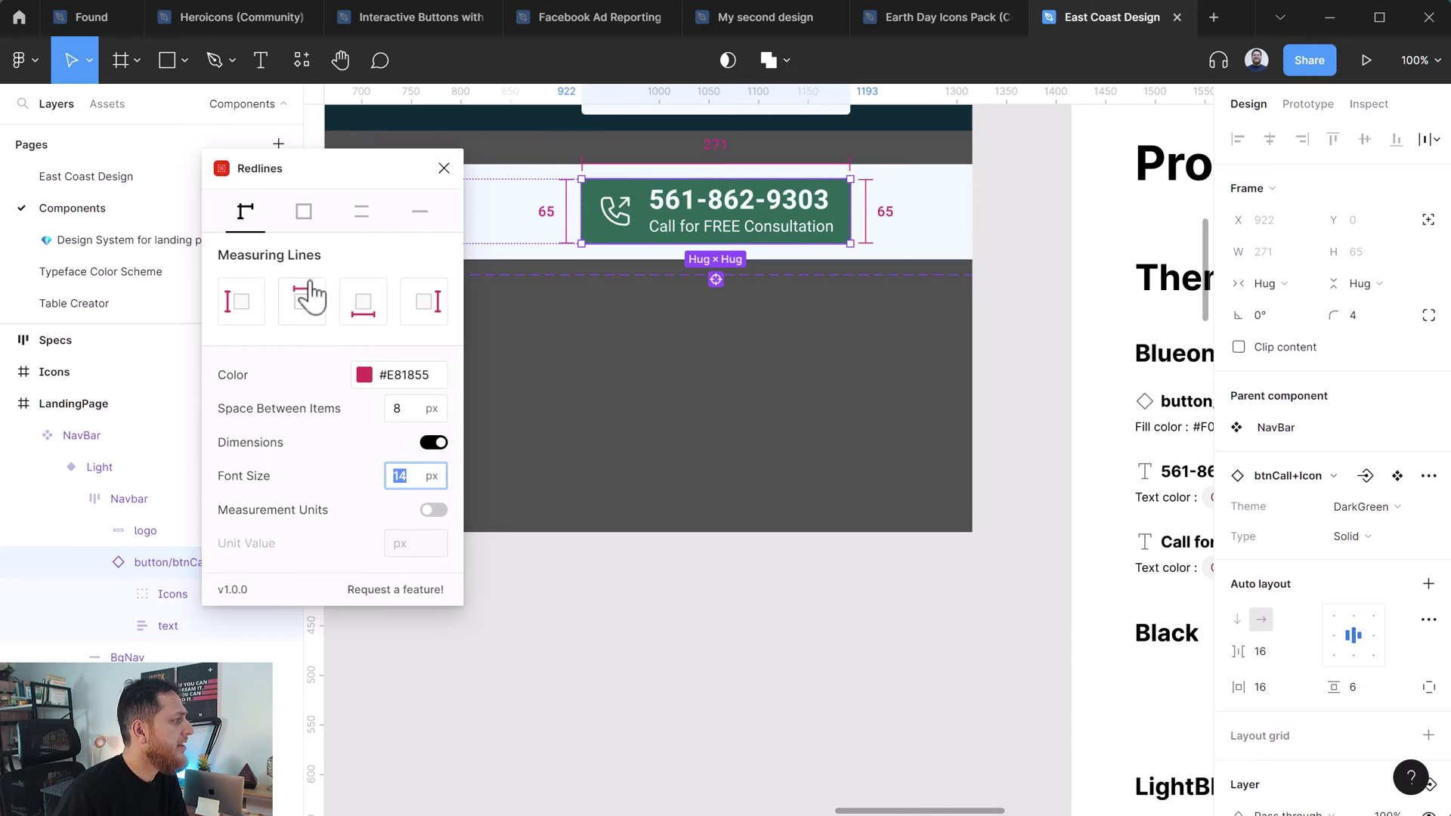
pyautogui.click(307, 218)
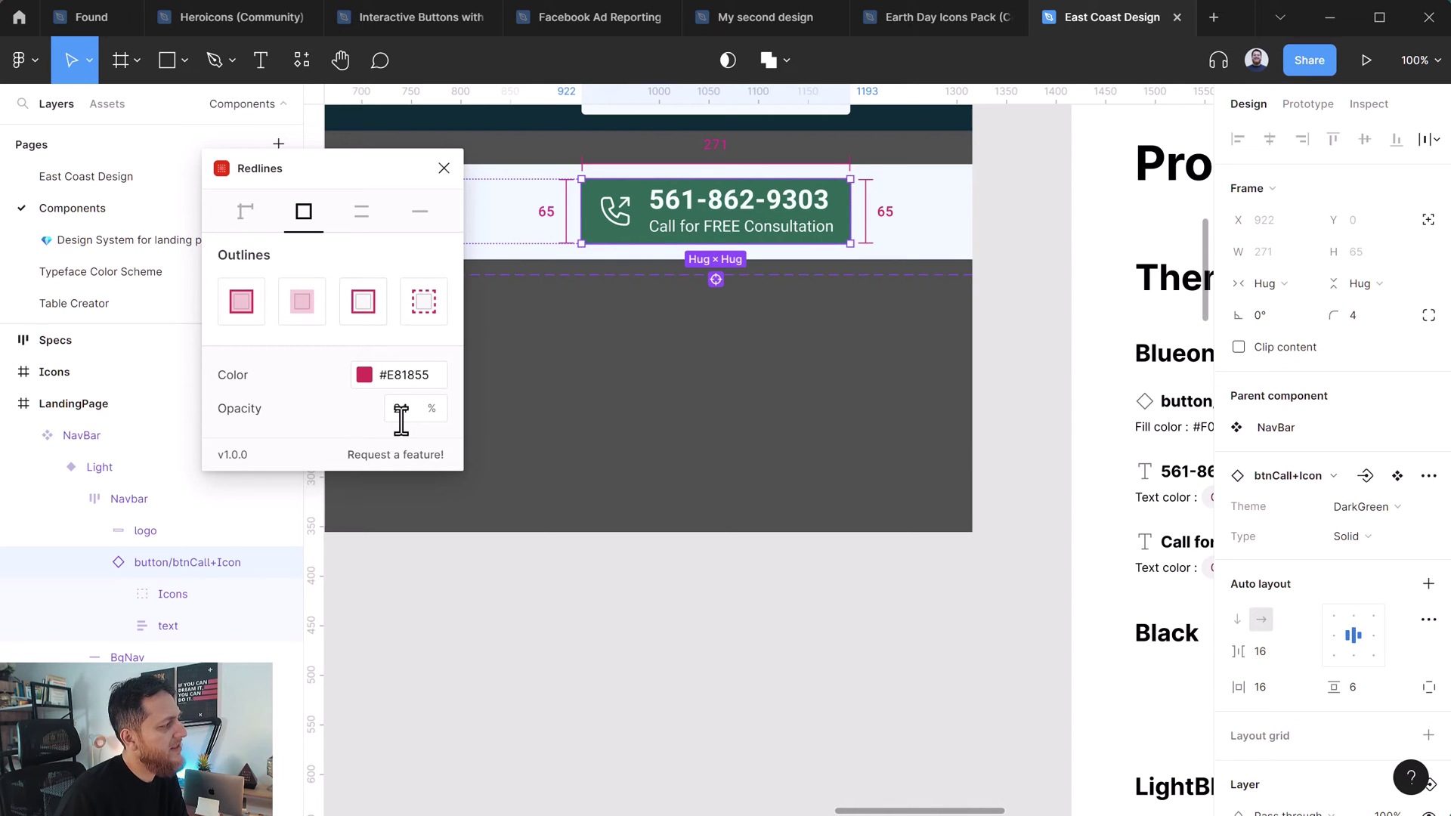
# Overlay a translucent pink outline on the phone button and close Redlines
pyautogui.click(302, 305)
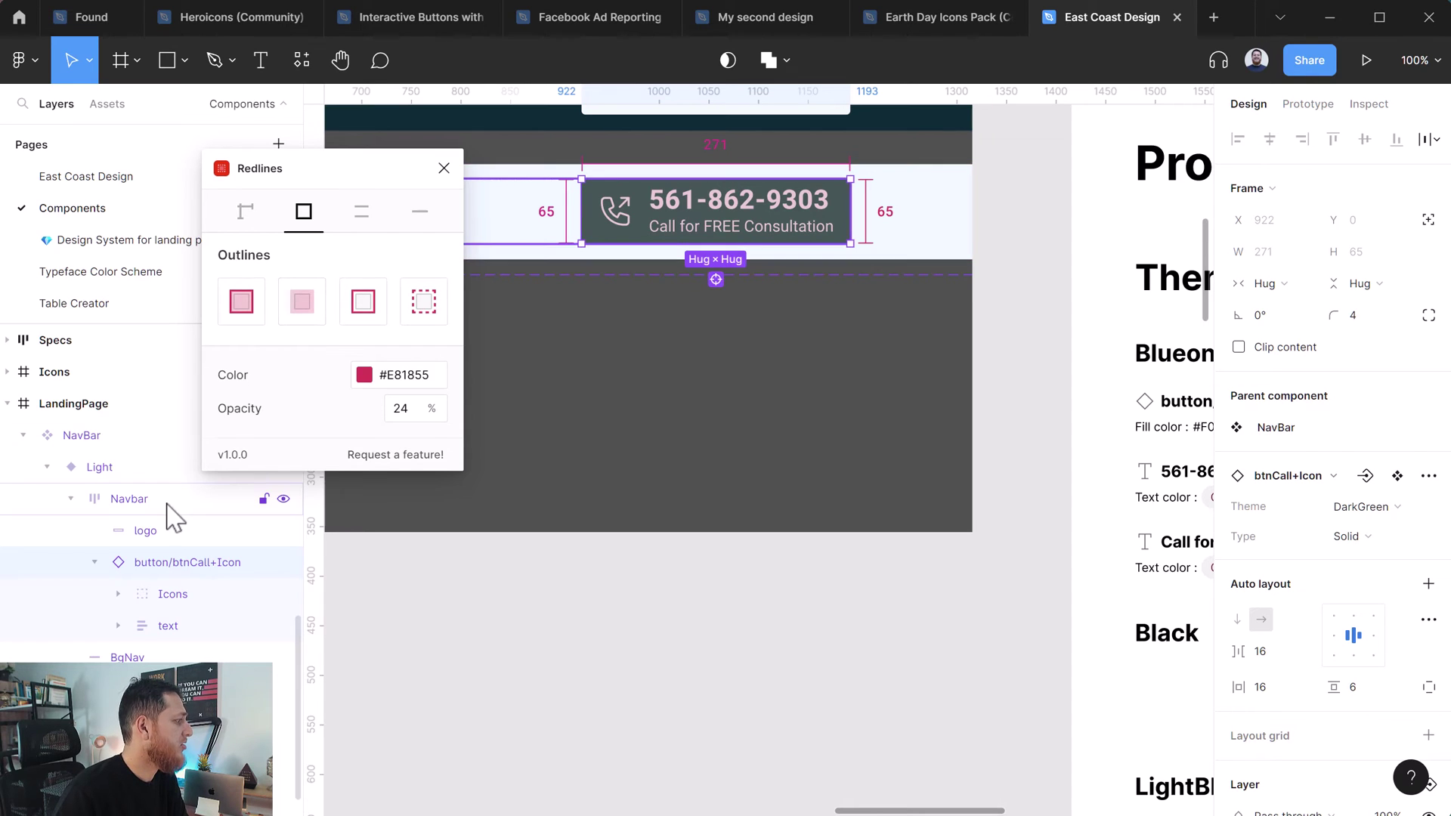
pyautogui.click(240, 216)
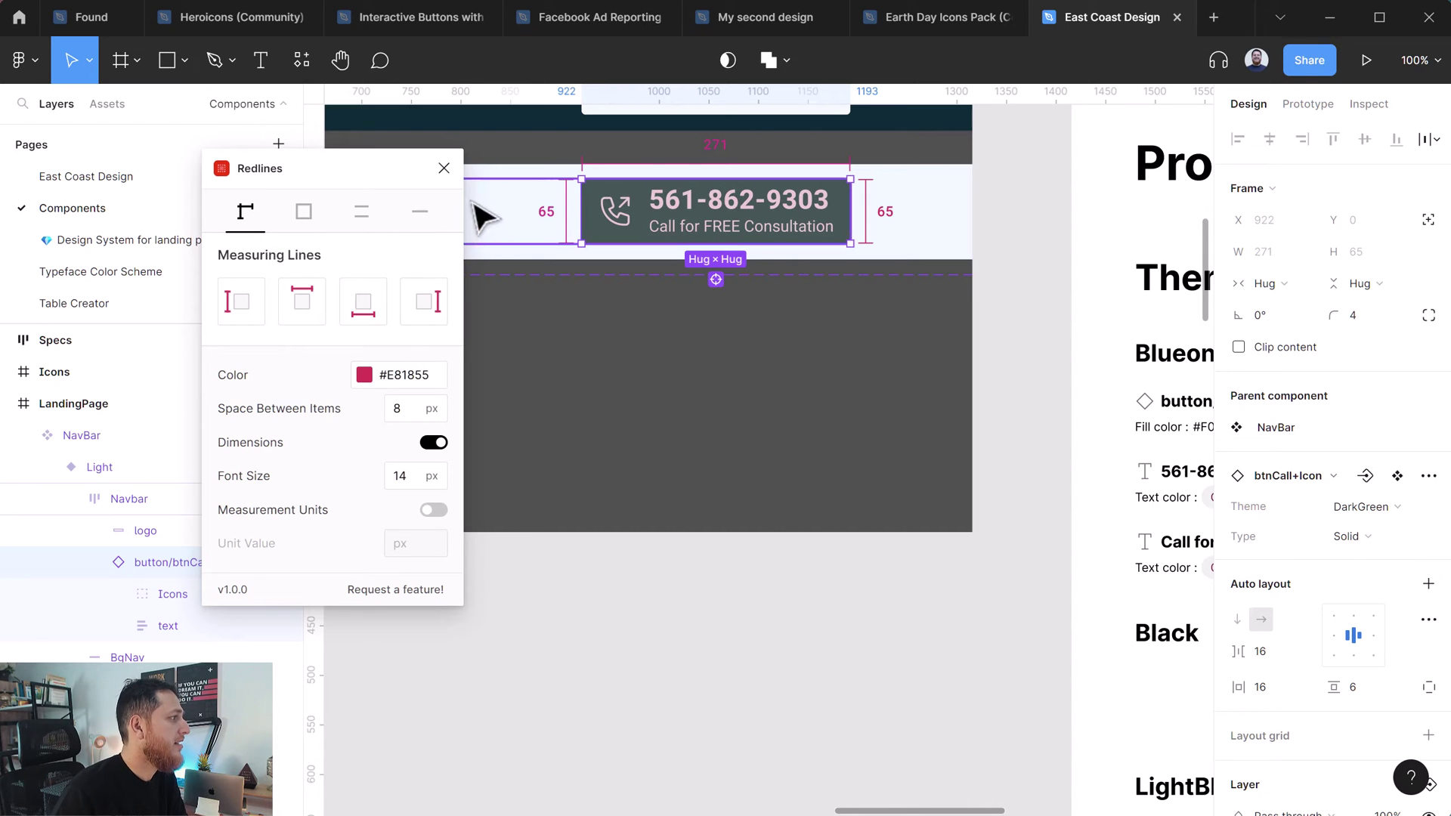
pyautogui.click(444, 168)
# Select the phone button inside the dark navbar
pyautogui.scroll(5, 638, 472)
pyautogui.scroll(1, 633, 461)
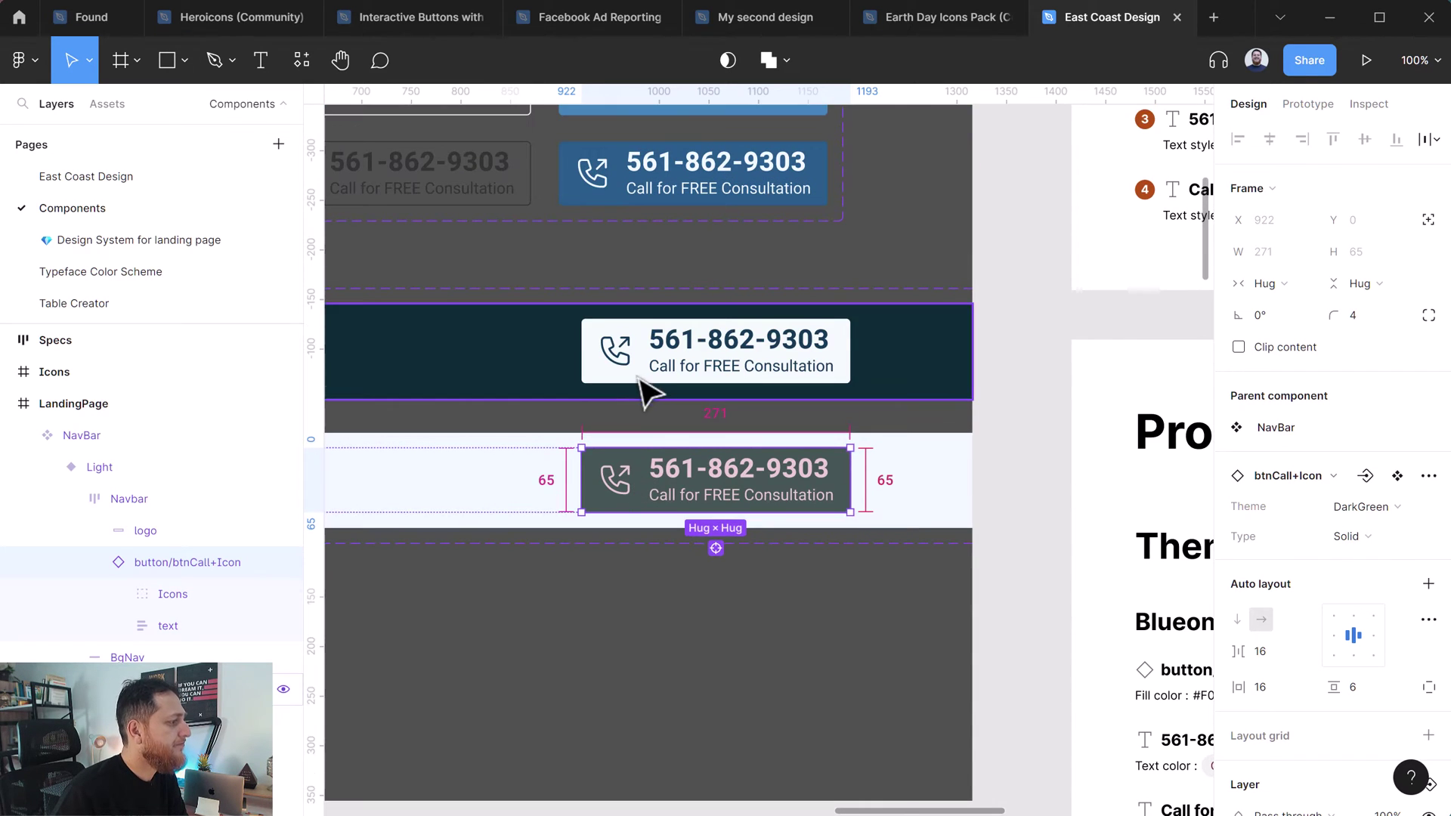
pyautogui.click(643, 365)
pyautogui.click(646, 378)
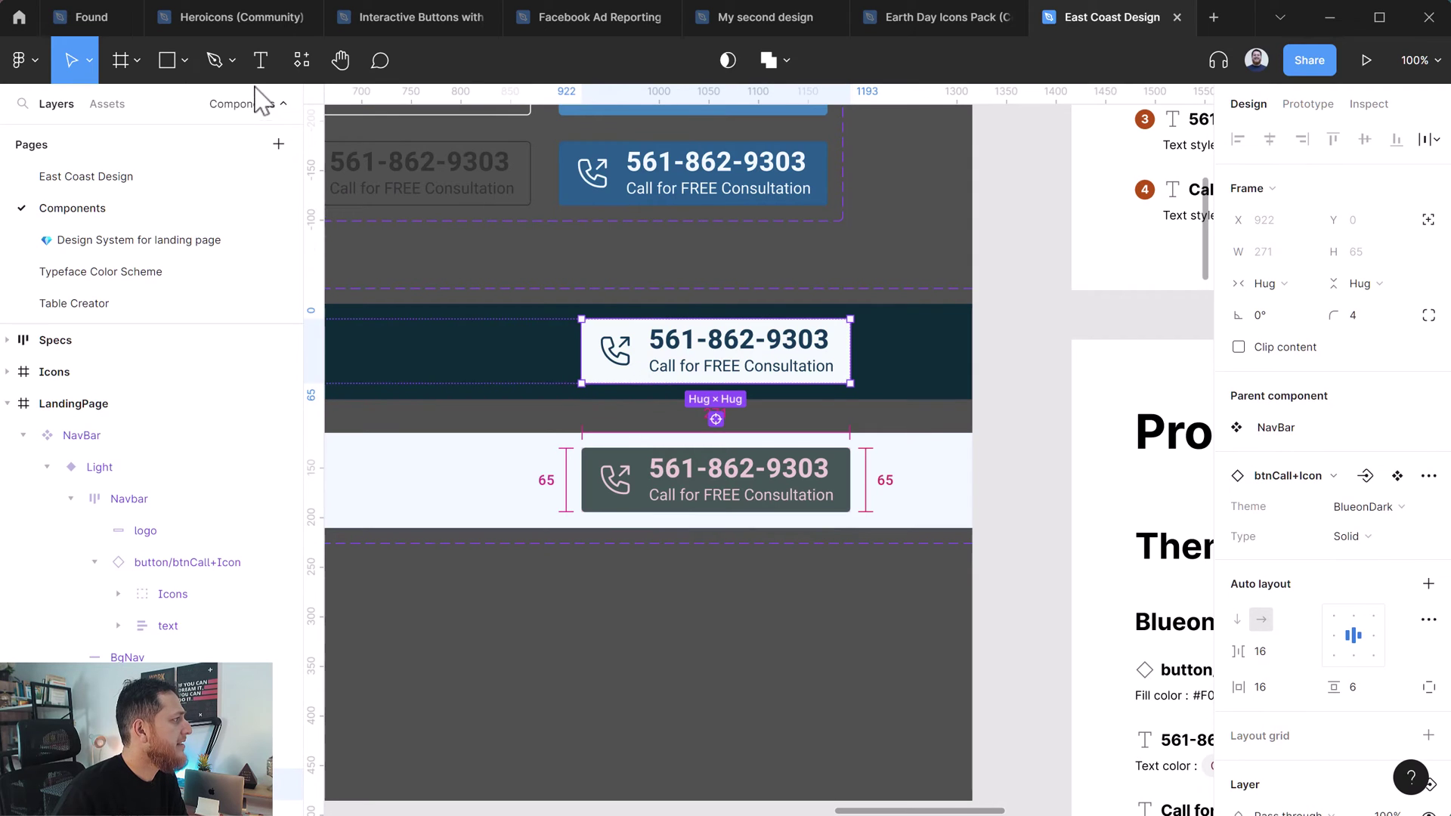
# Run the Outline plugin and annotate the phone button's padding and spacing
pyautogui.click(302, 61)
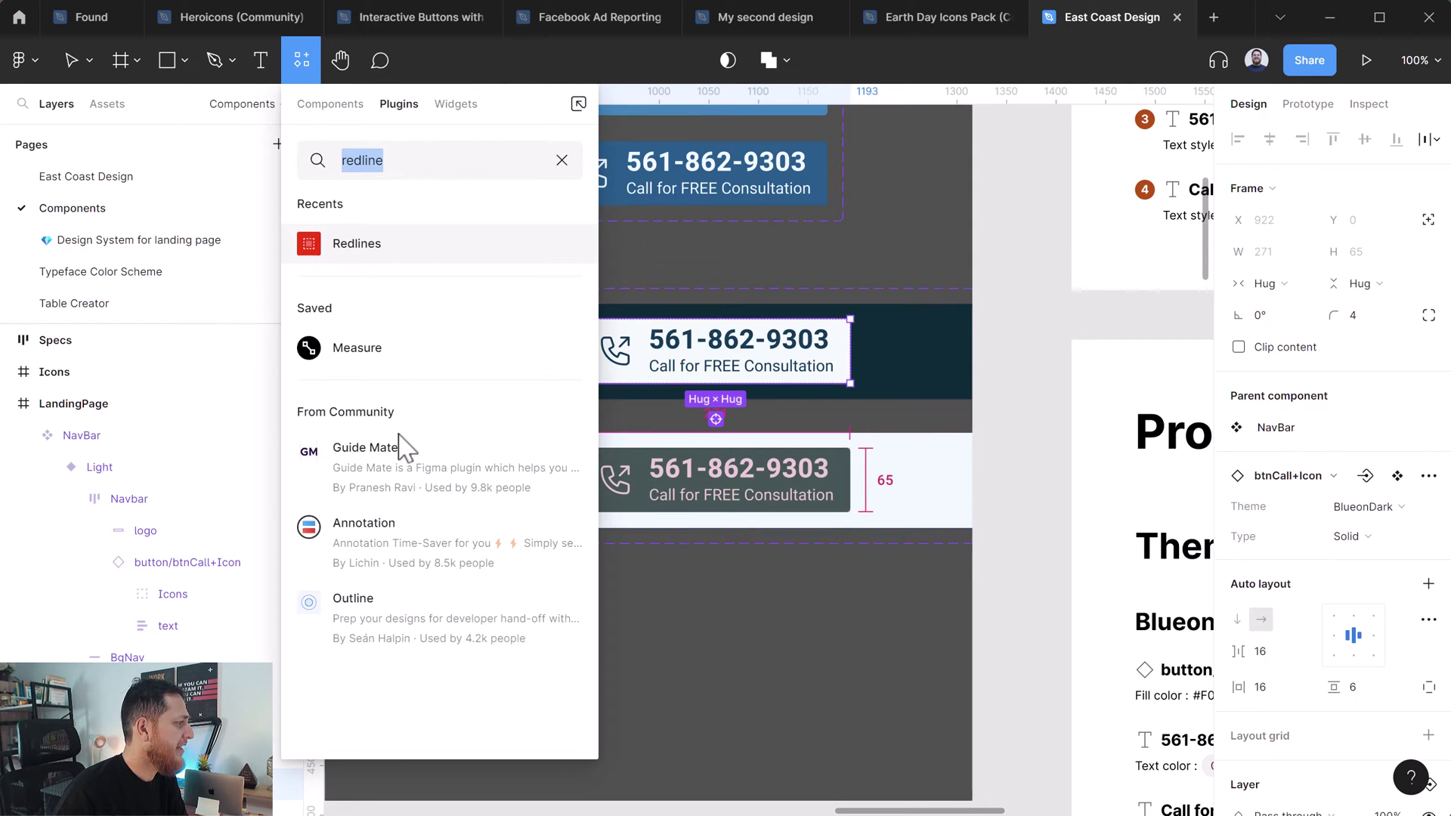
pyautogui.click(389, 618)
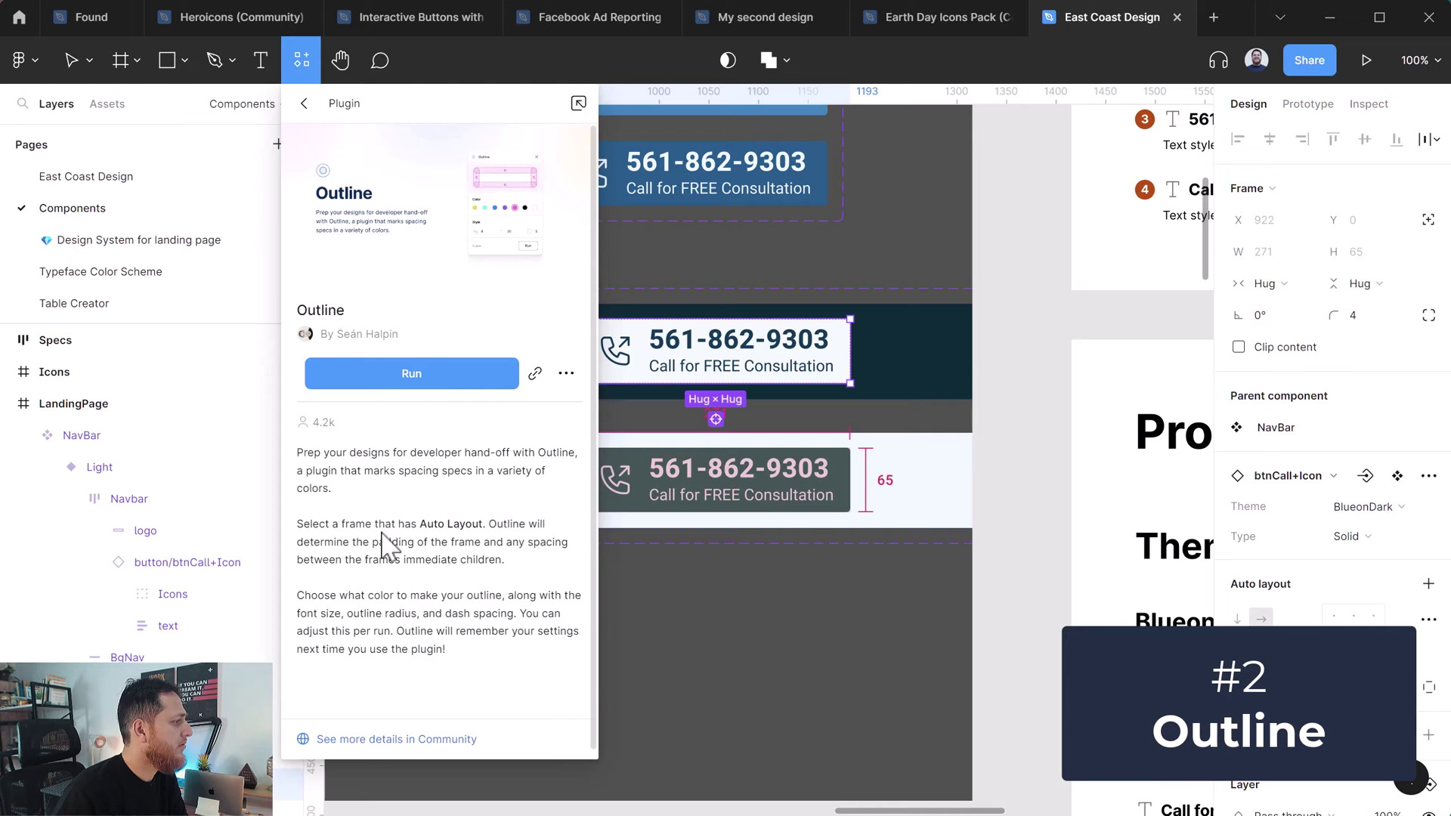
pyautogui.click(393, 373)
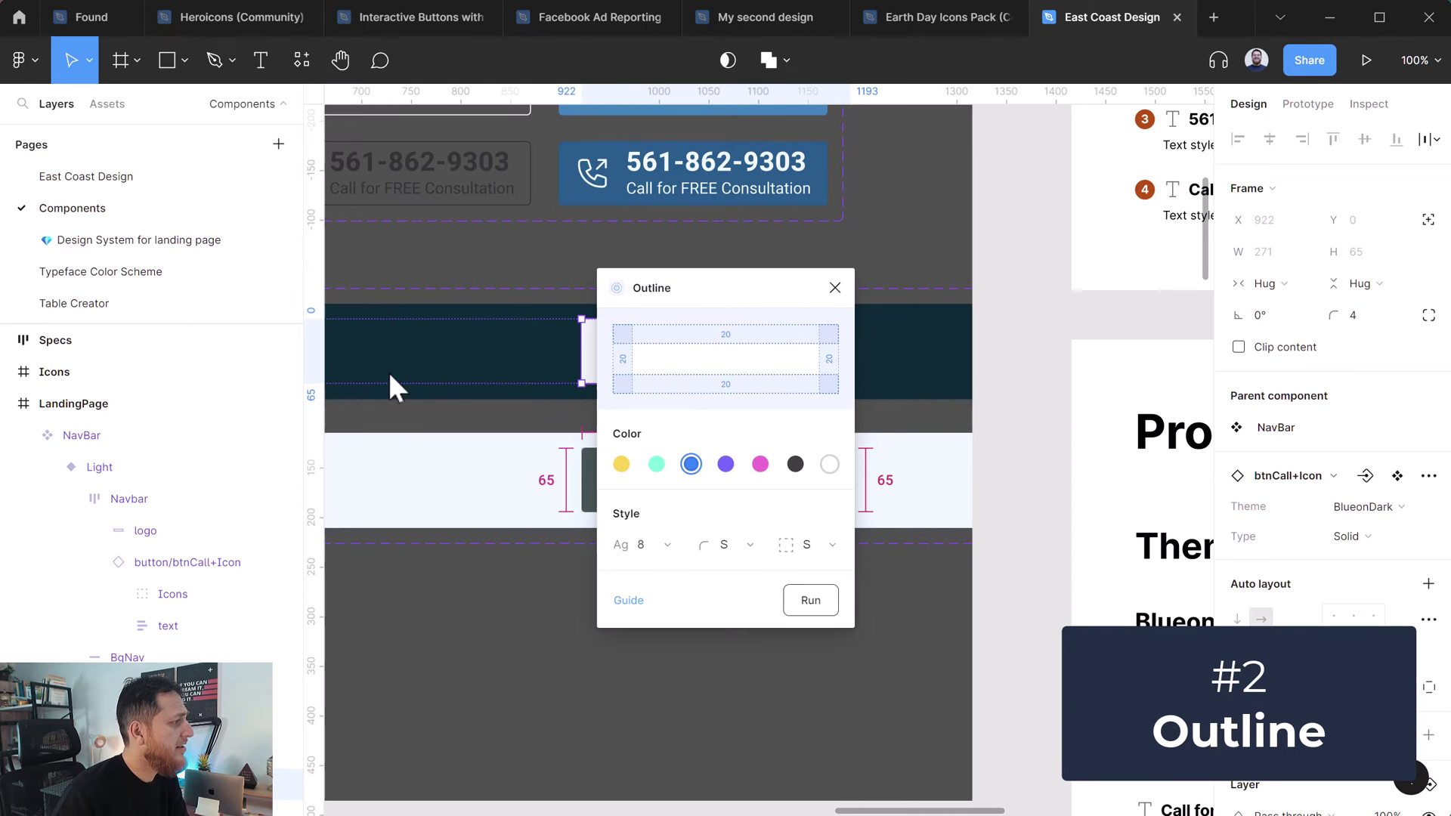
pyautogui.moveTo(559, 306); pyautogui.dragTo(238, 325)
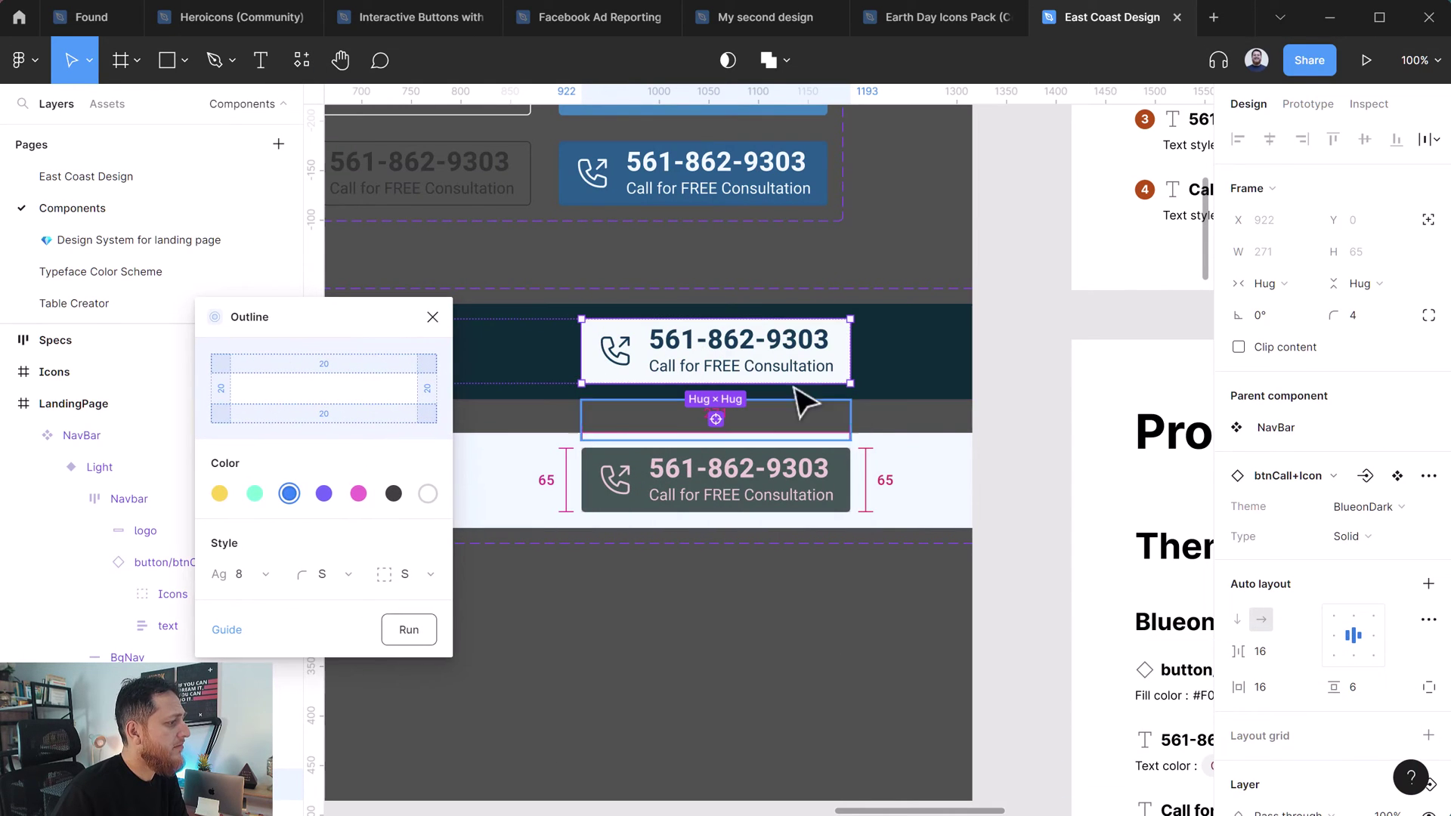
pyautogui.click(409, 635)
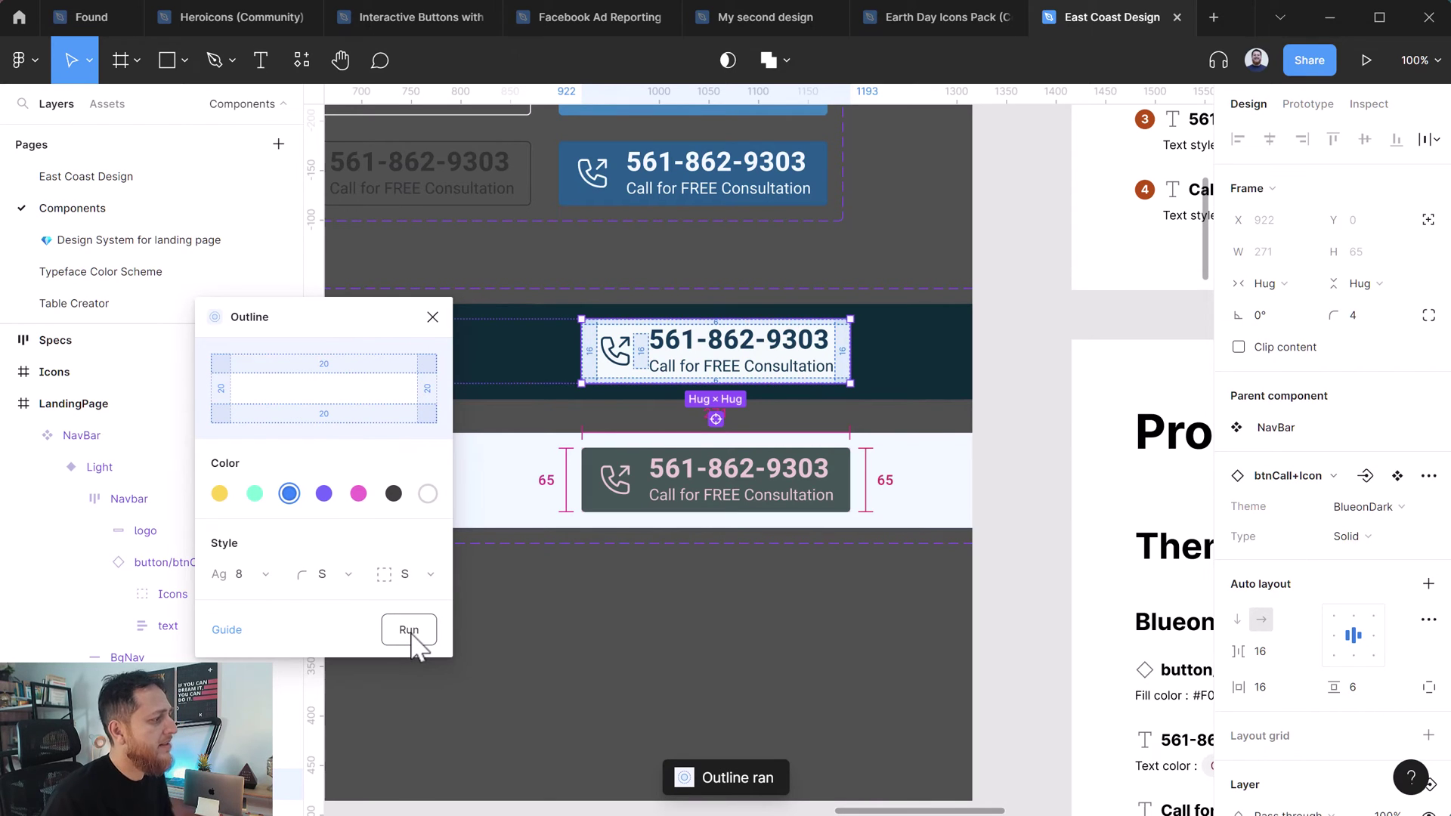
# Annotate the dark navbar frame's spacing, ending on its inner Navbar auto-layout frame
pyautogui.click(929, 387)
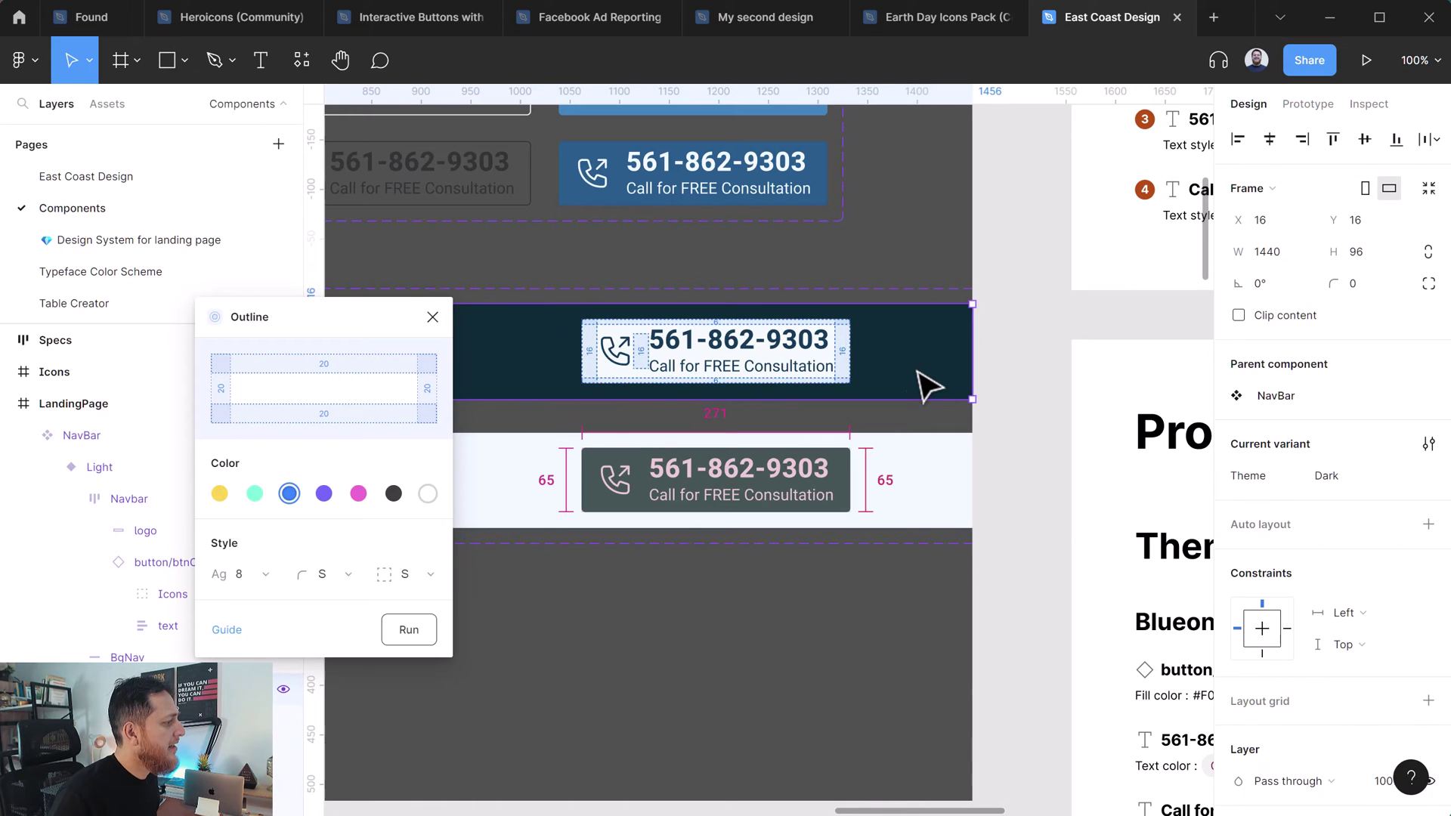
pyautogui.click(419, 632)
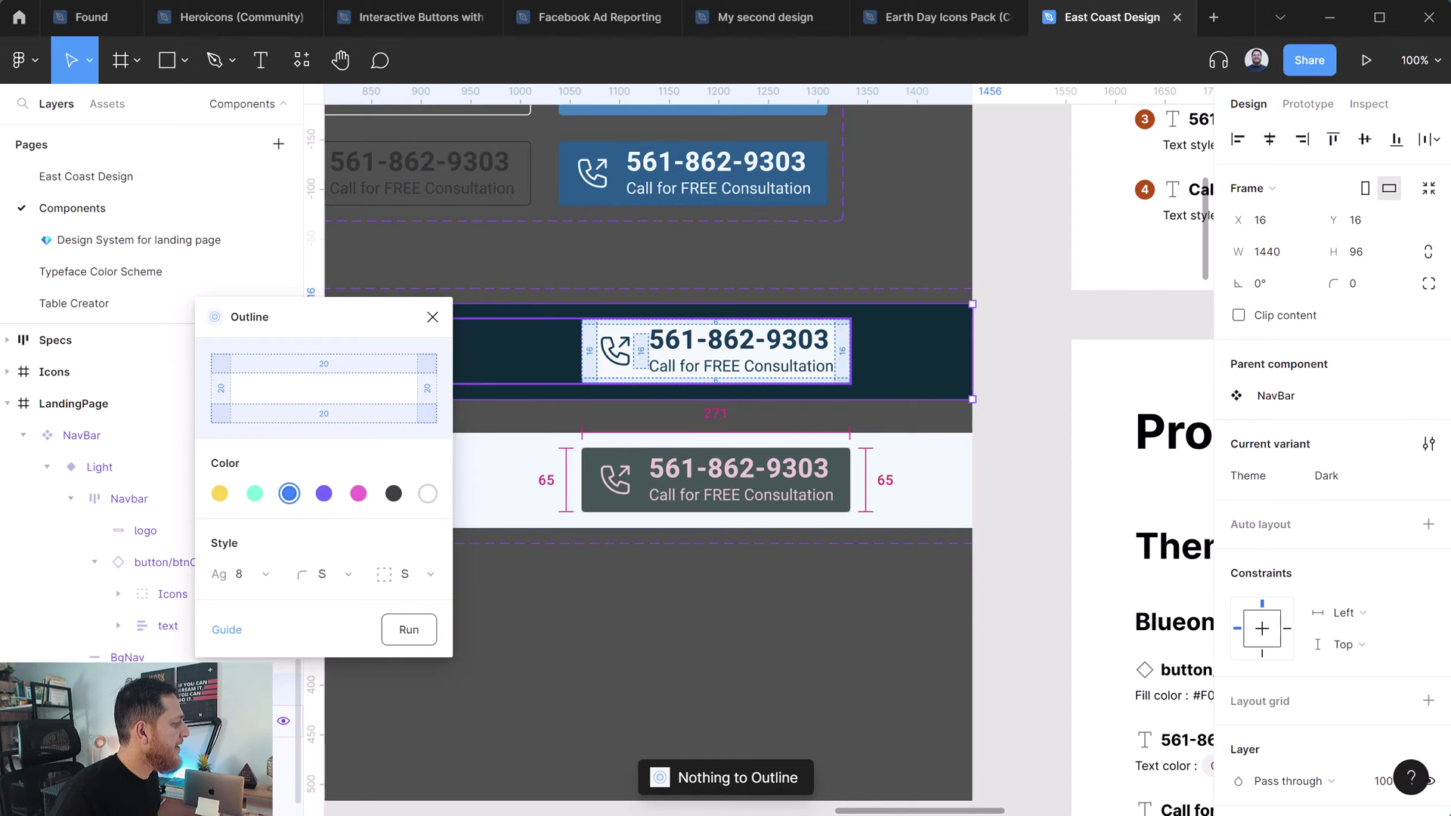
pyautogui.press('Return')
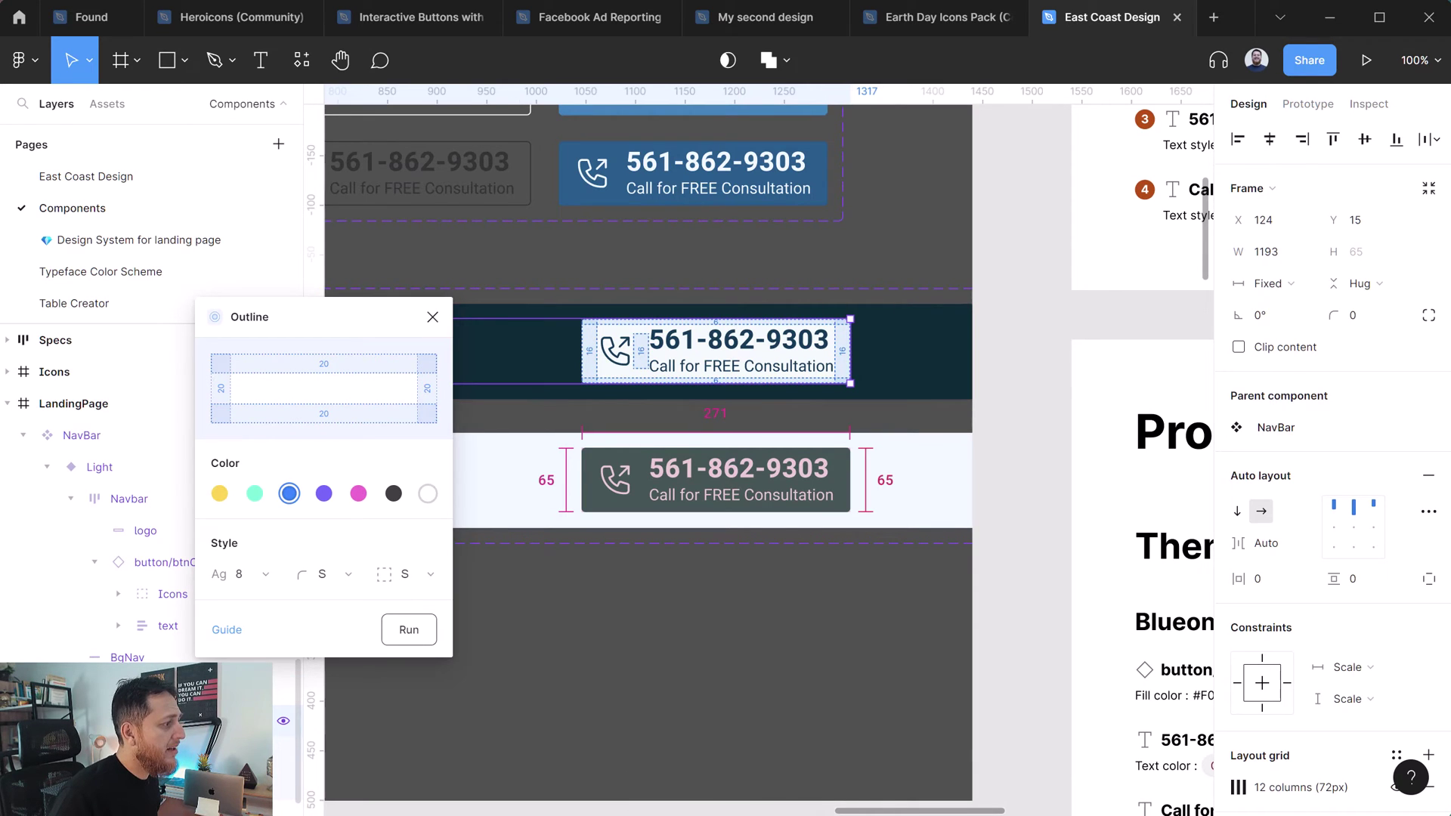
pyautogui.hotkey('shift', 'Return')
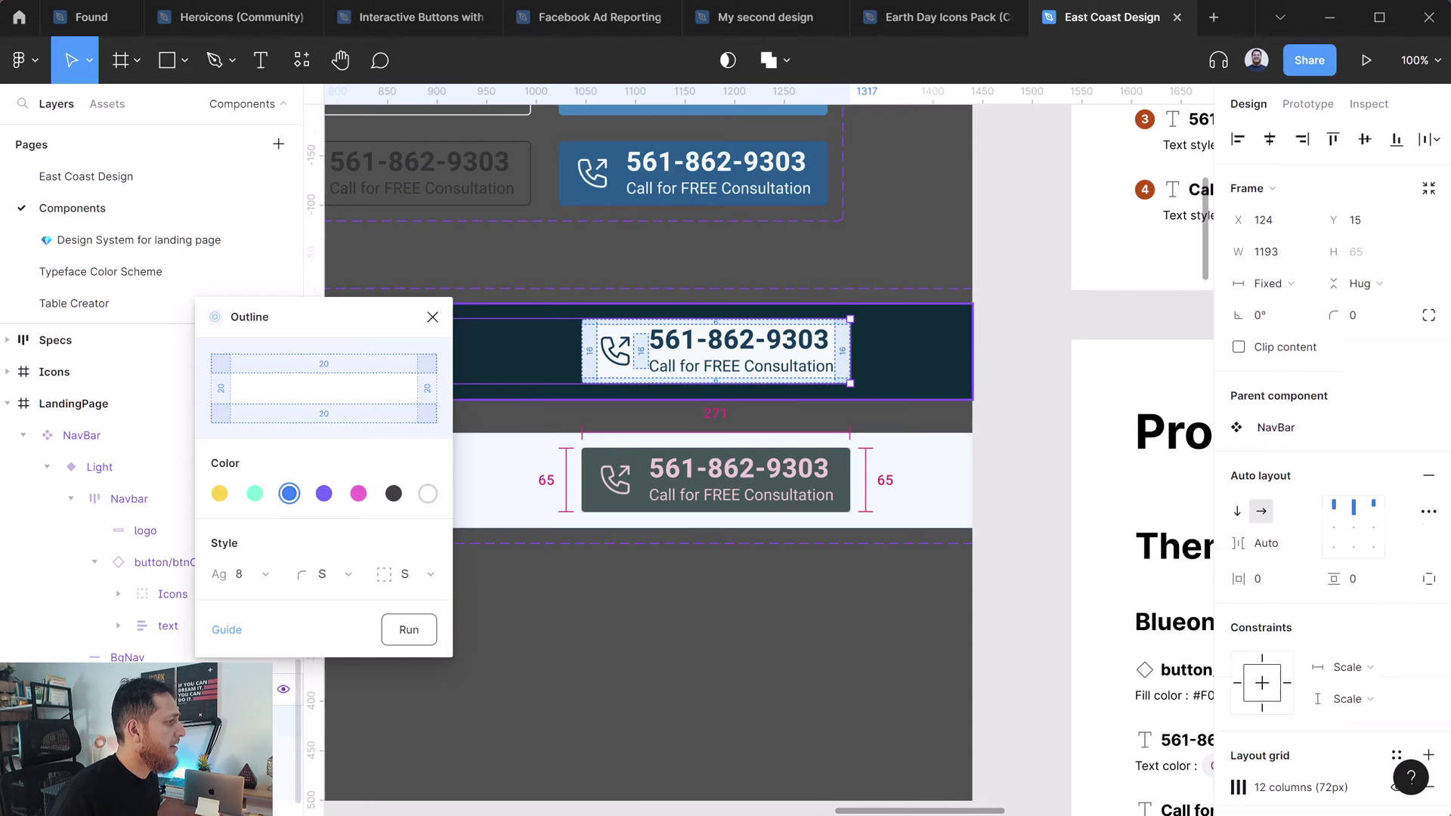
pyautogui.click(408, 631)
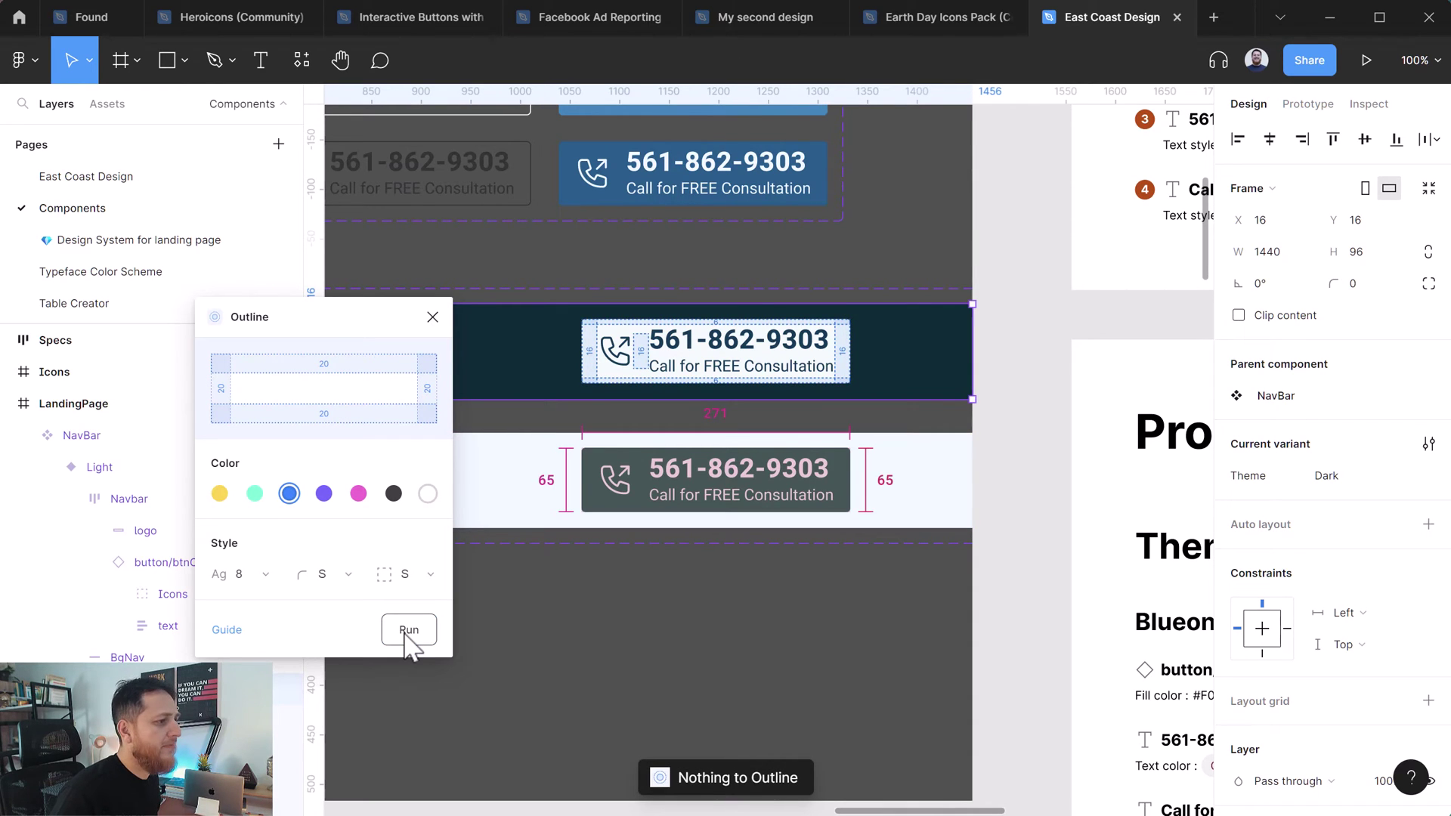
pyautogui.scroll(-1, 227, 725)
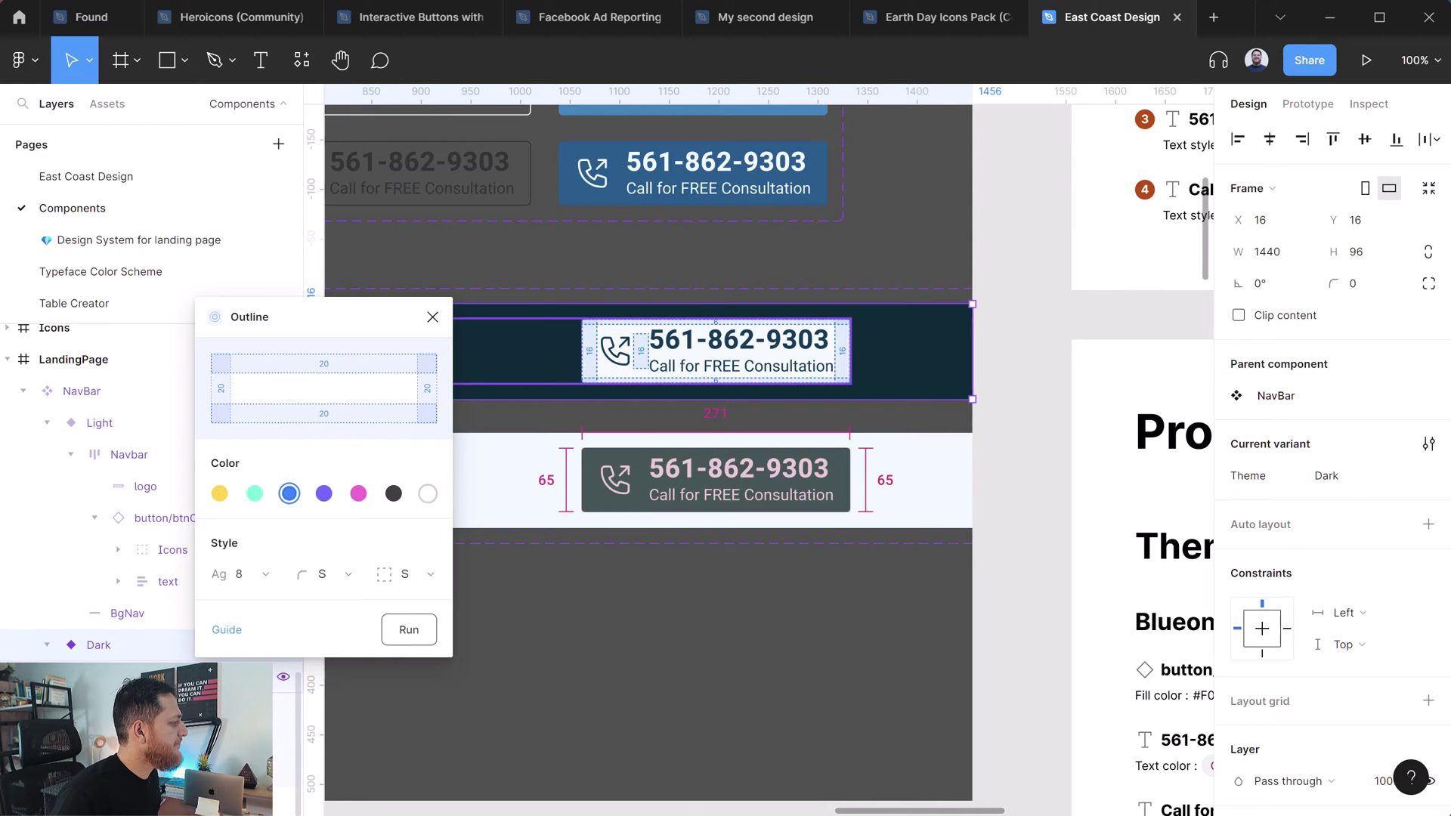
pyautogui.doubleClick(718, 351)
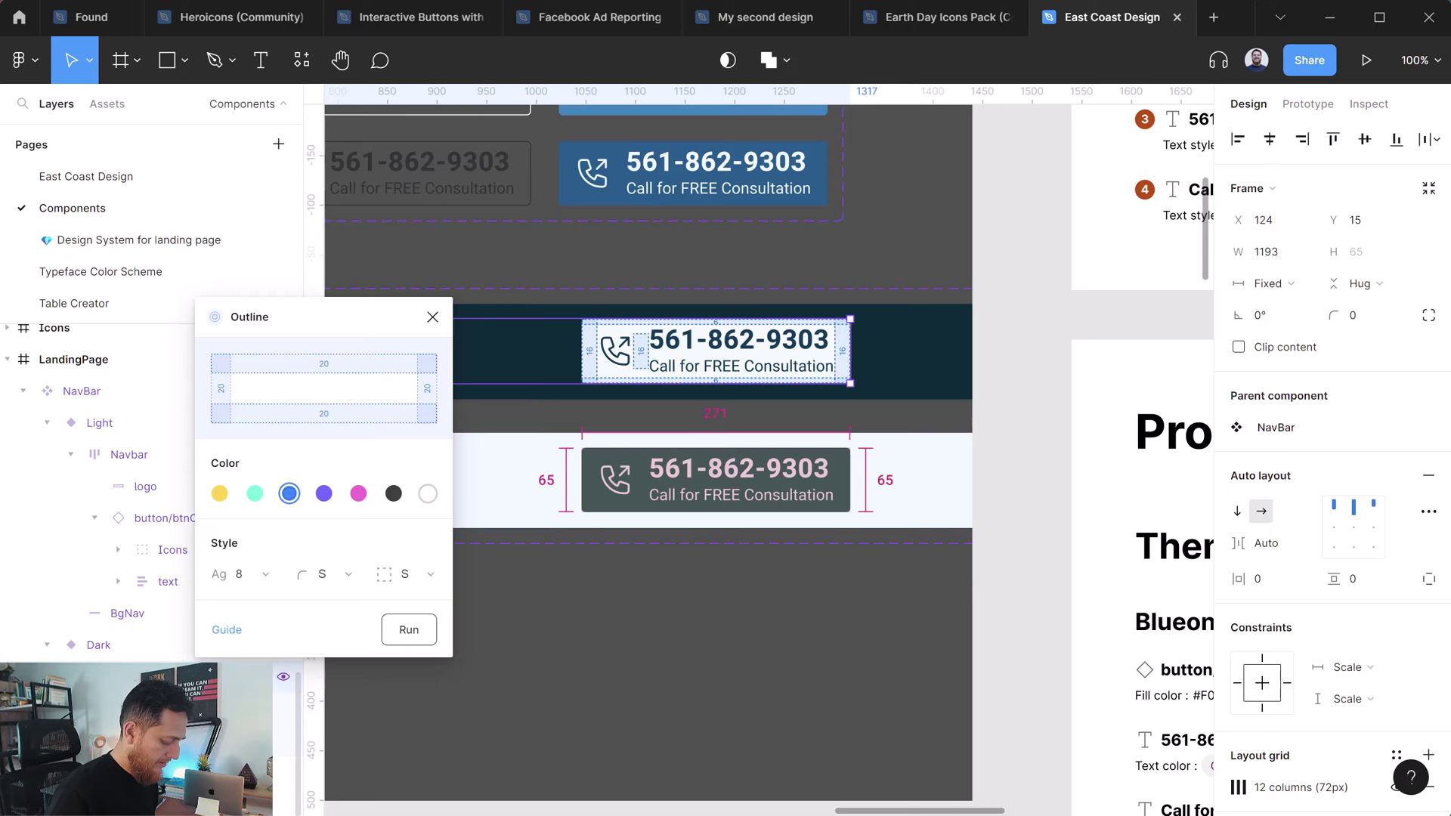
pyautogui.hotkey('ctrl', '-')
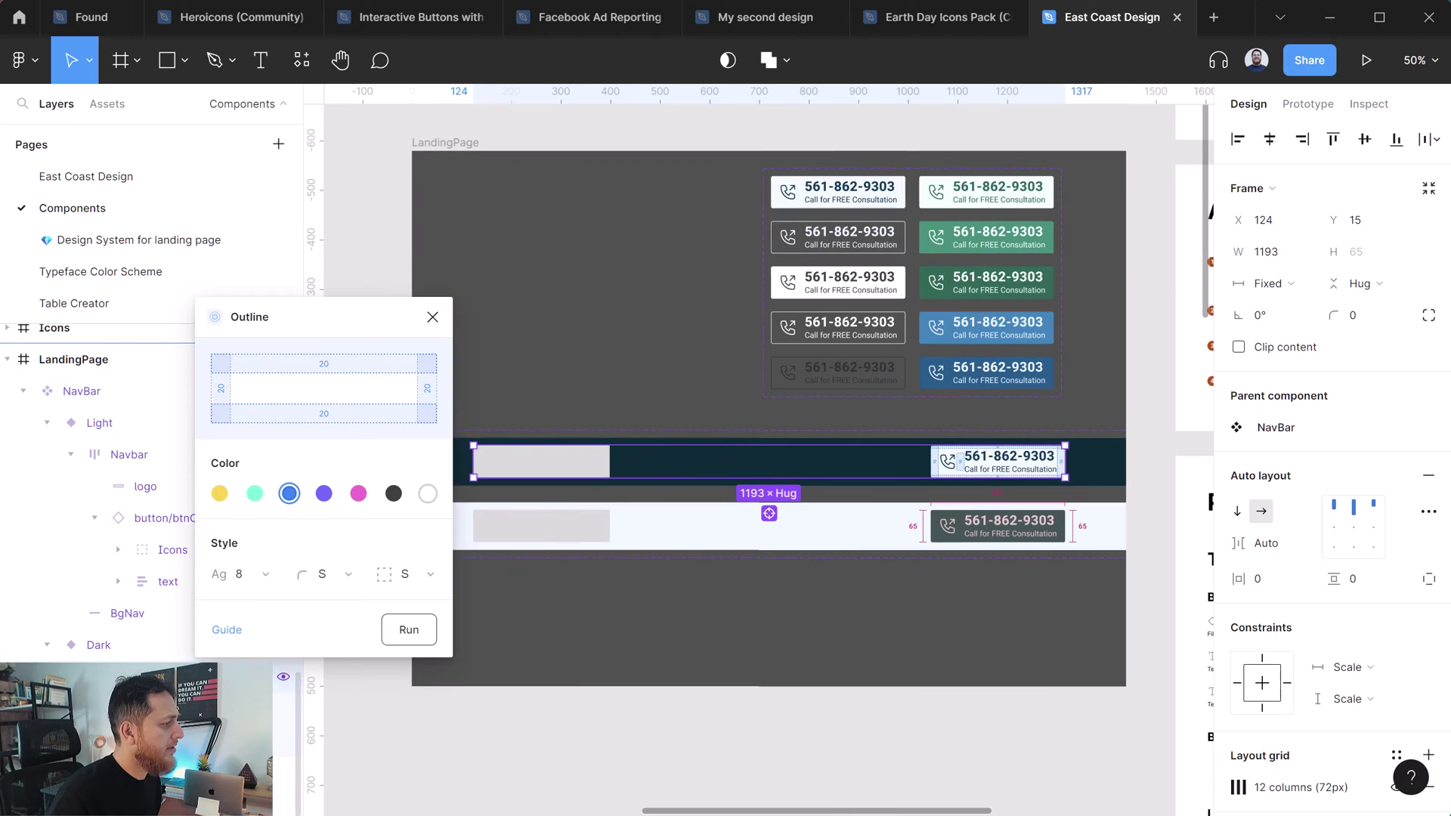
# Annotate the inner Navbar frame's spacing and zoom back in on the navbar
pyautogui.click(417, 638)
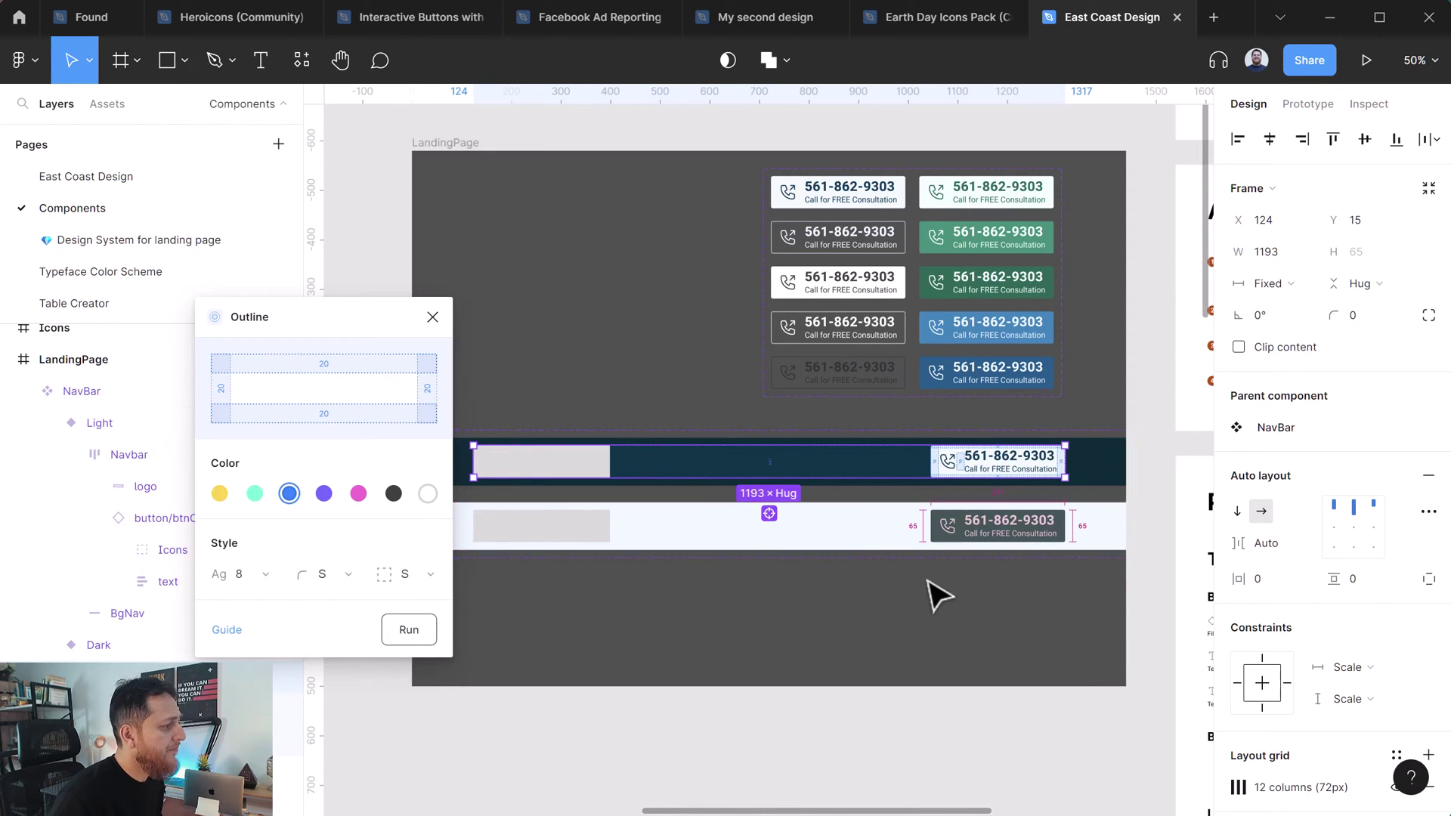
pyautogui.click(923, 605)
pyautogui.hotkey('shift', '0')
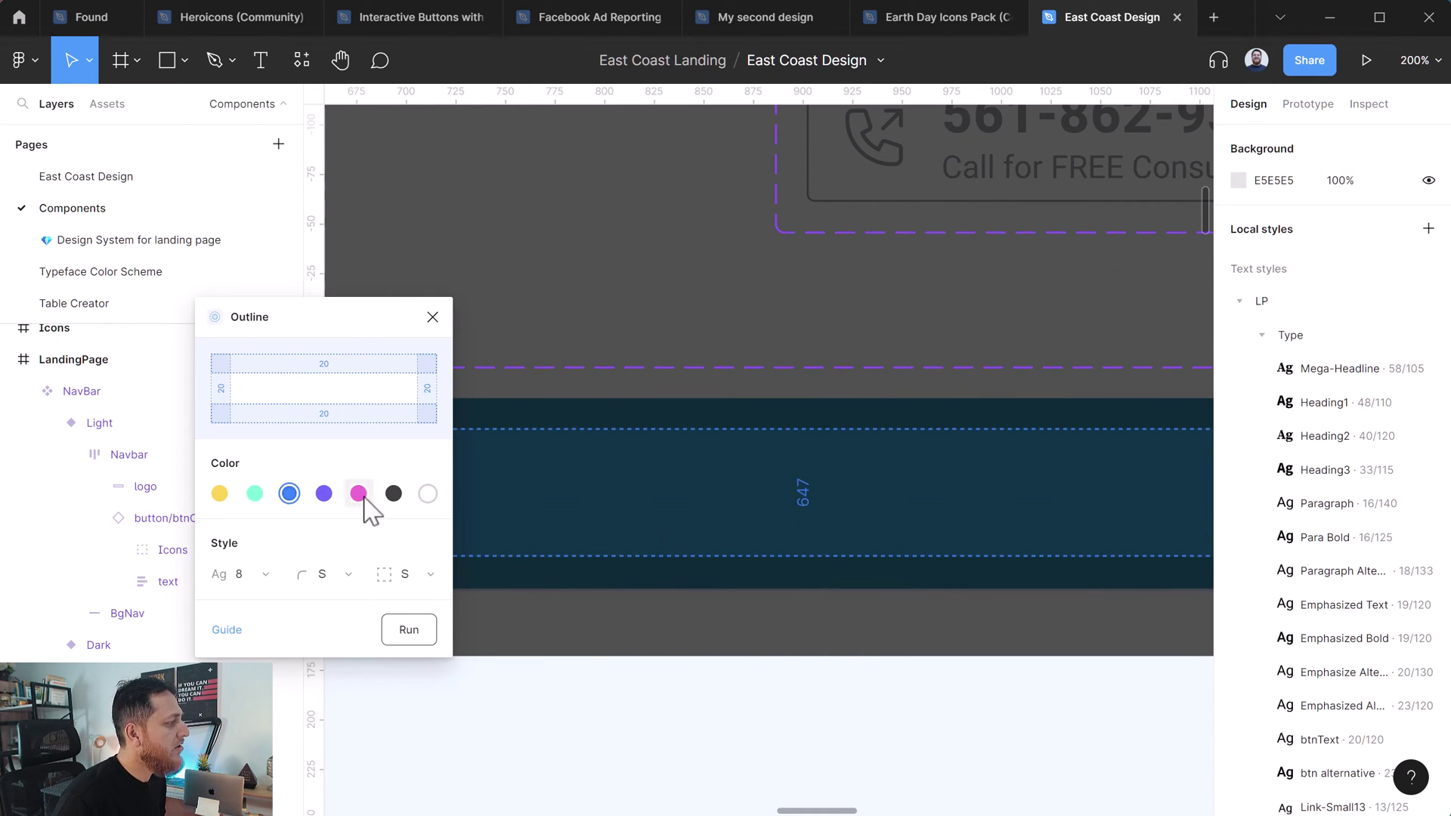
# Keep corner radius S and font size 8, switching border size to M and back to S
pyautogui.click(347, 575)
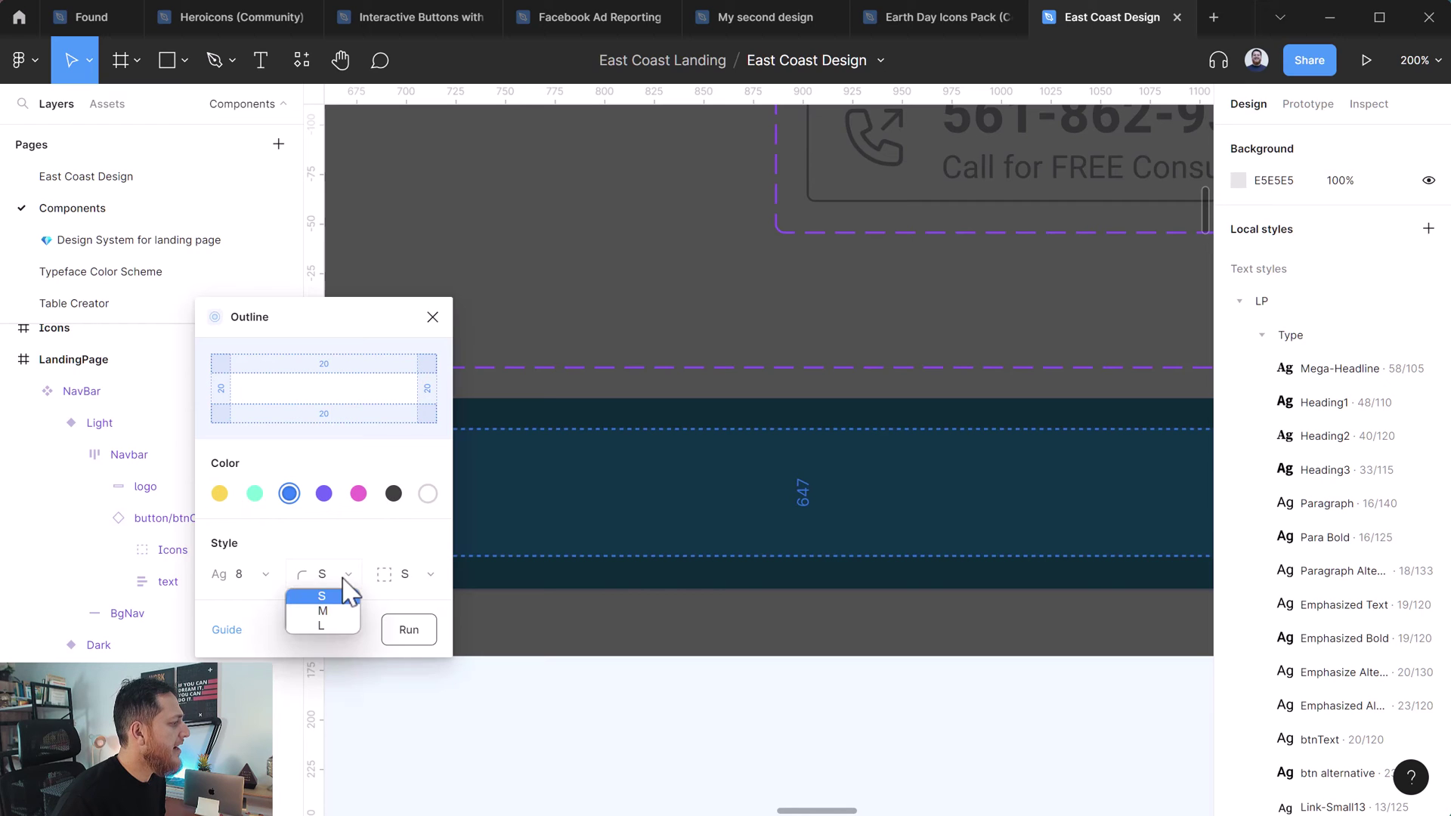
pyautogui.click(347, 576)
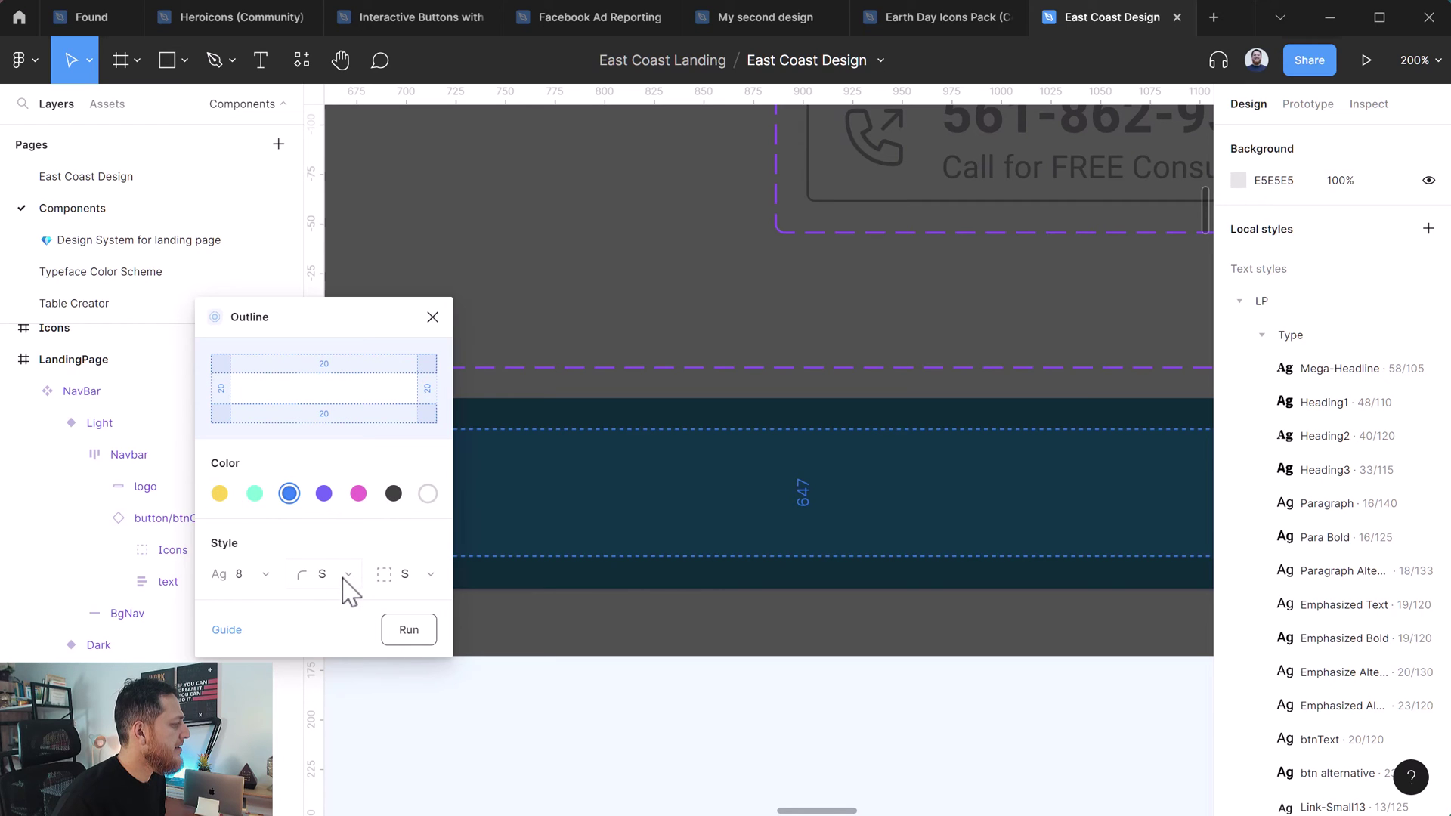
pyautogui.click(264, 576)
pyautogui.click(263, 577)
pyautogui.click(348, 576)
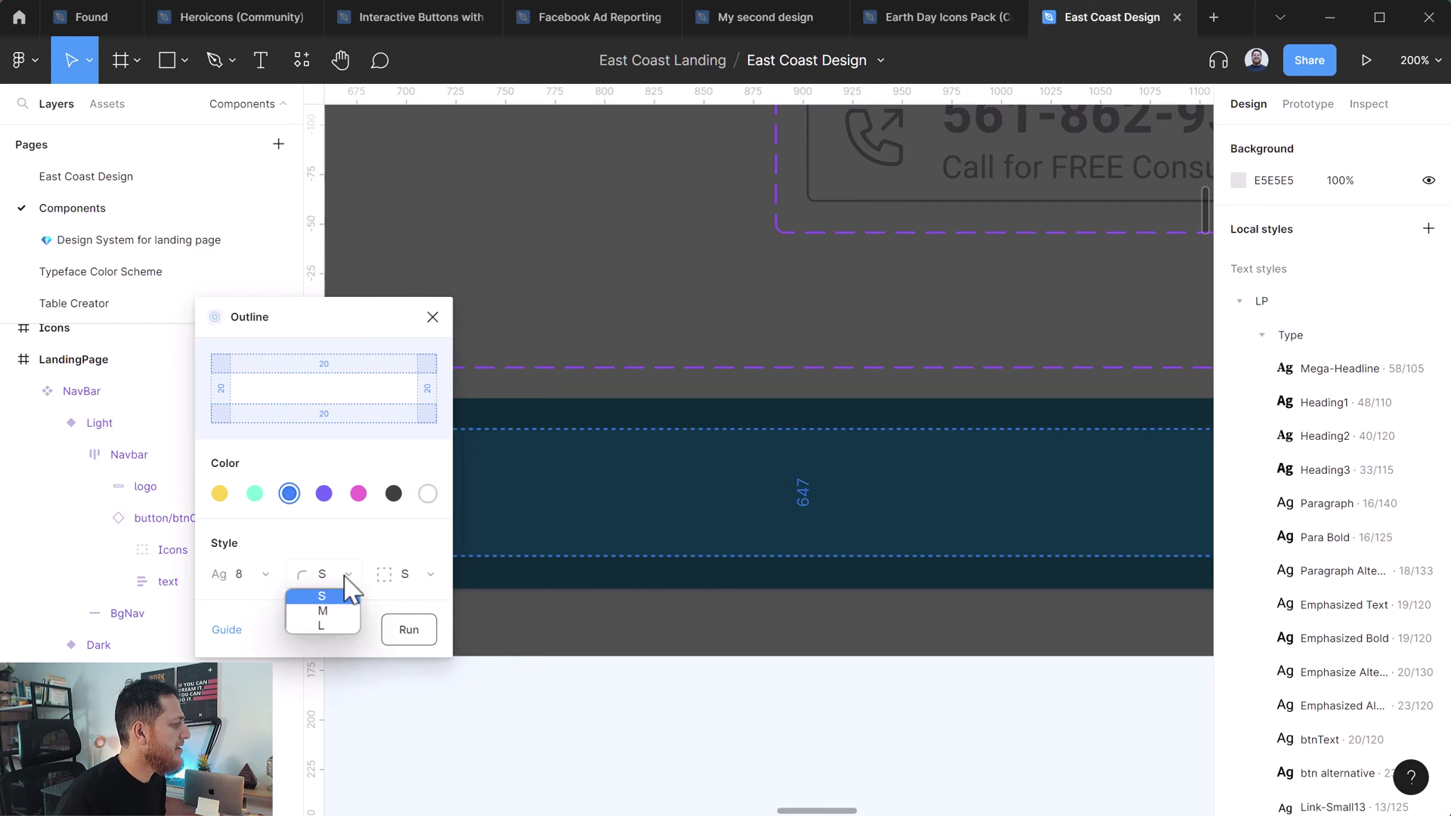
pyautogui.click(347, 577)
pyautogui.click(433, 574)
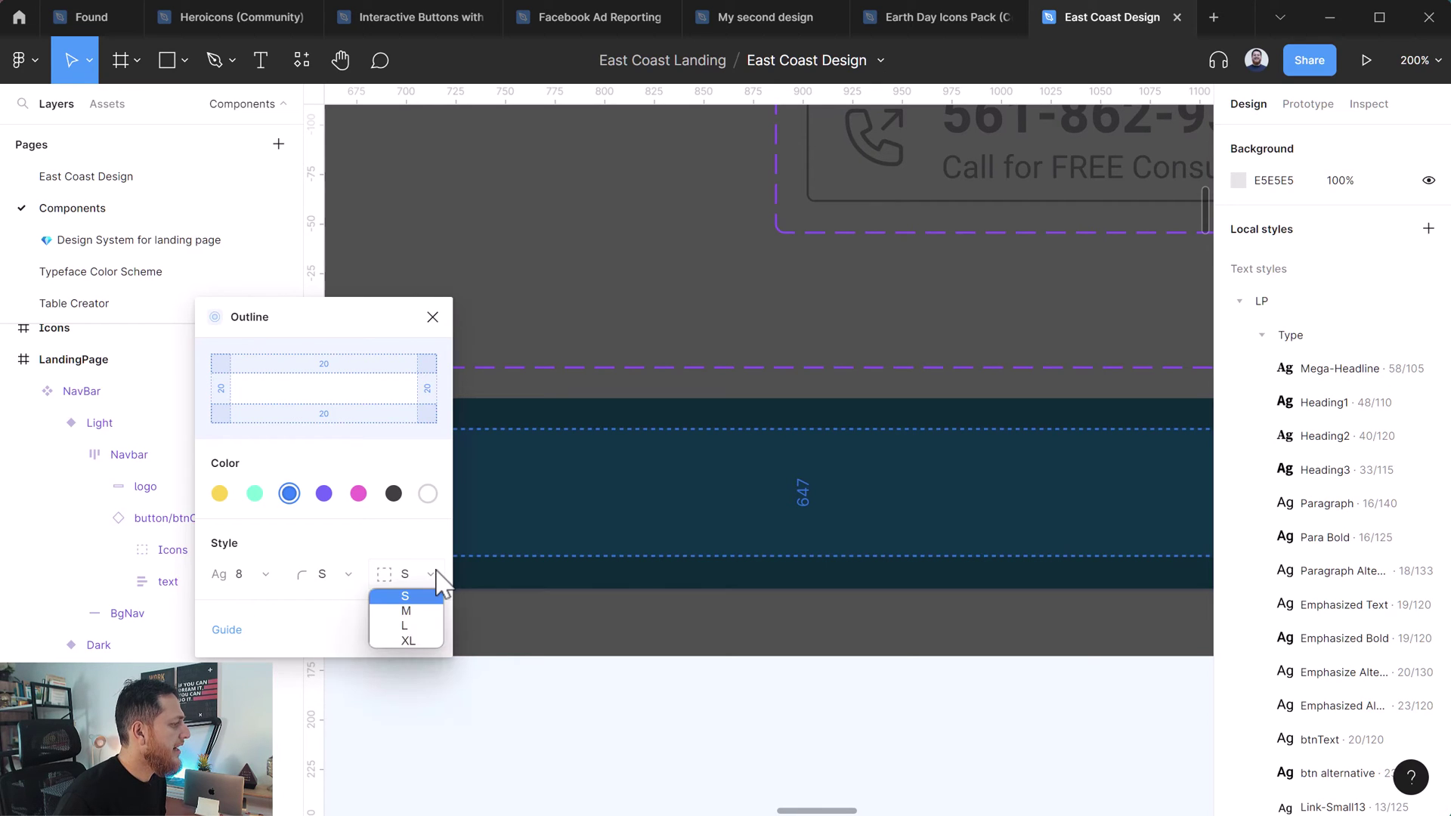
pyautogui.click(436, 573)
pyautogui.click(437, 574)
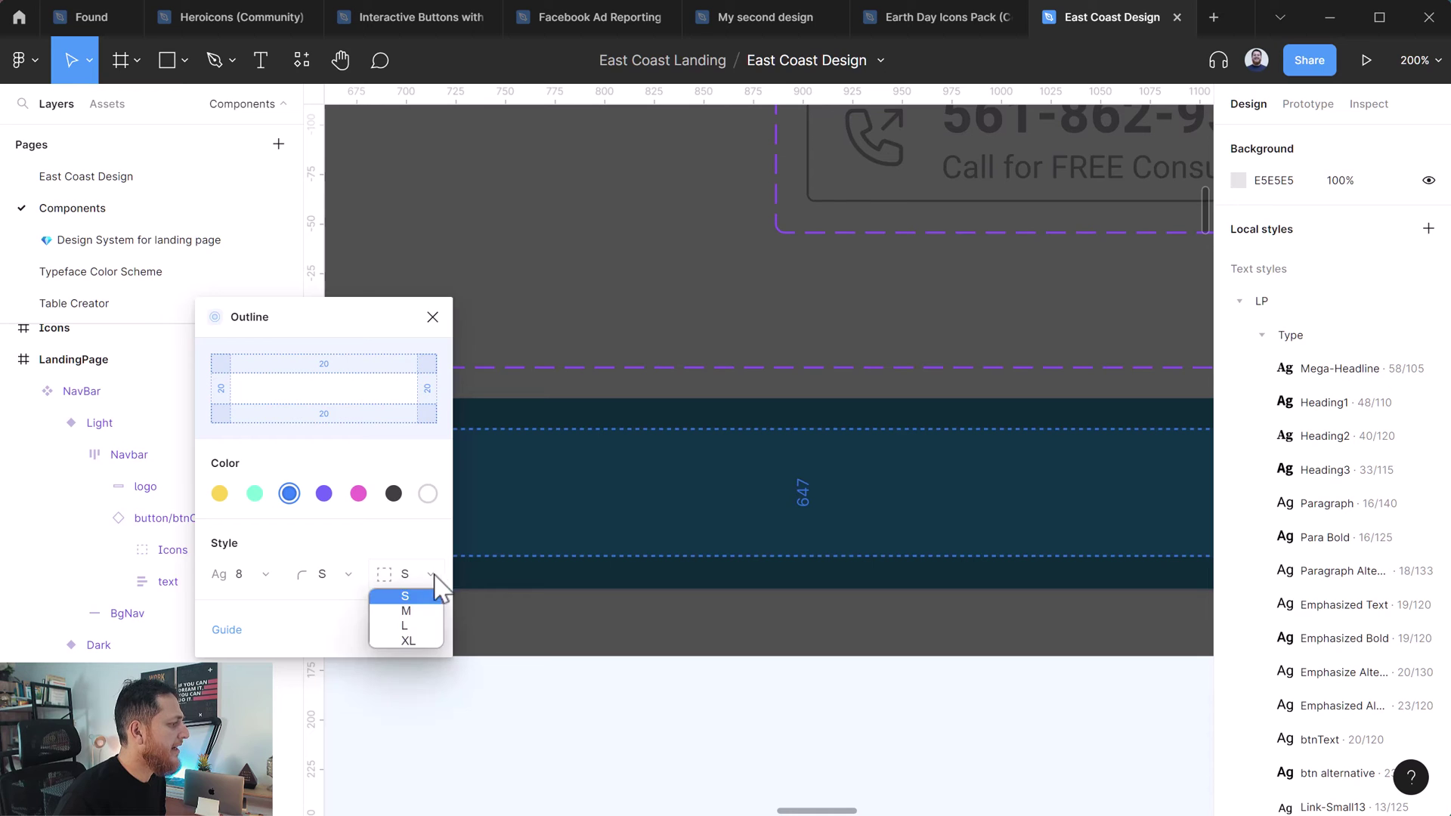
pyautogui.click(425, 606)
pyautogui.click(430, 574)
pyautogui.click(422, 601)
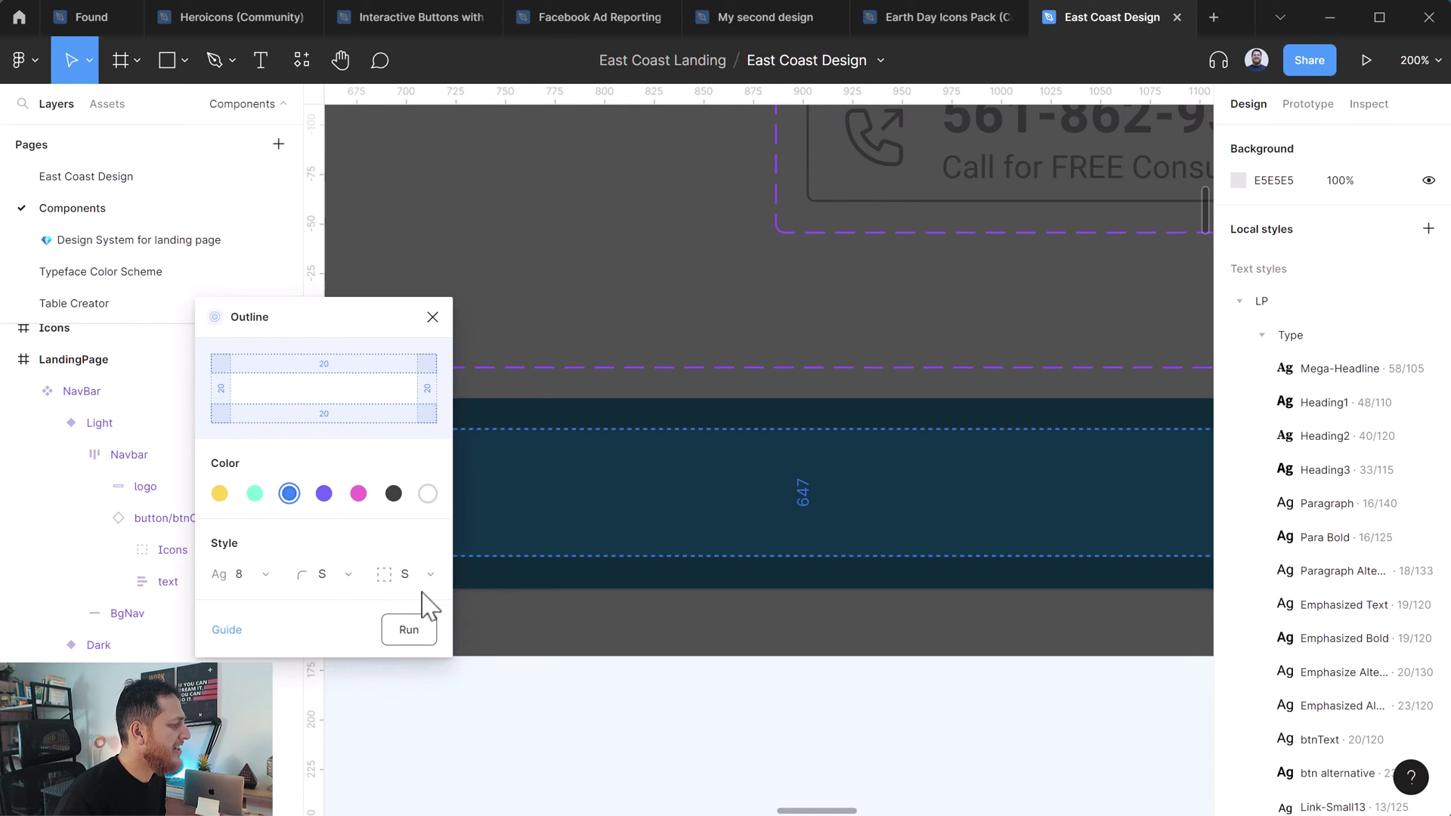
# Close the Outline plugin and navigate to the Specs documentation at 100%
pyautogui.click(432, 318)
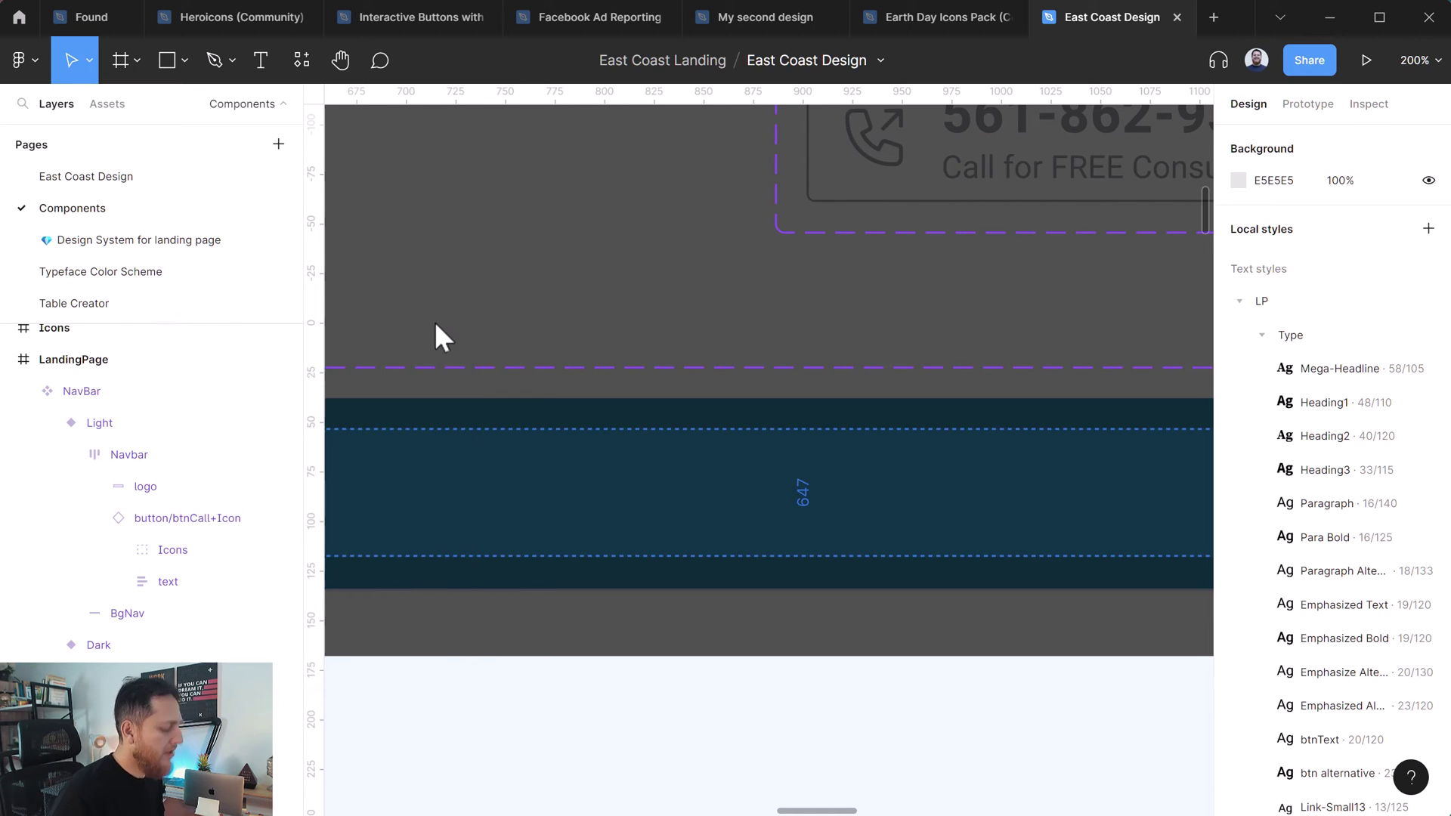
pyautogui.hotkey('shift', '0')
pyautogui.press('-')
pyautogui.press('-')
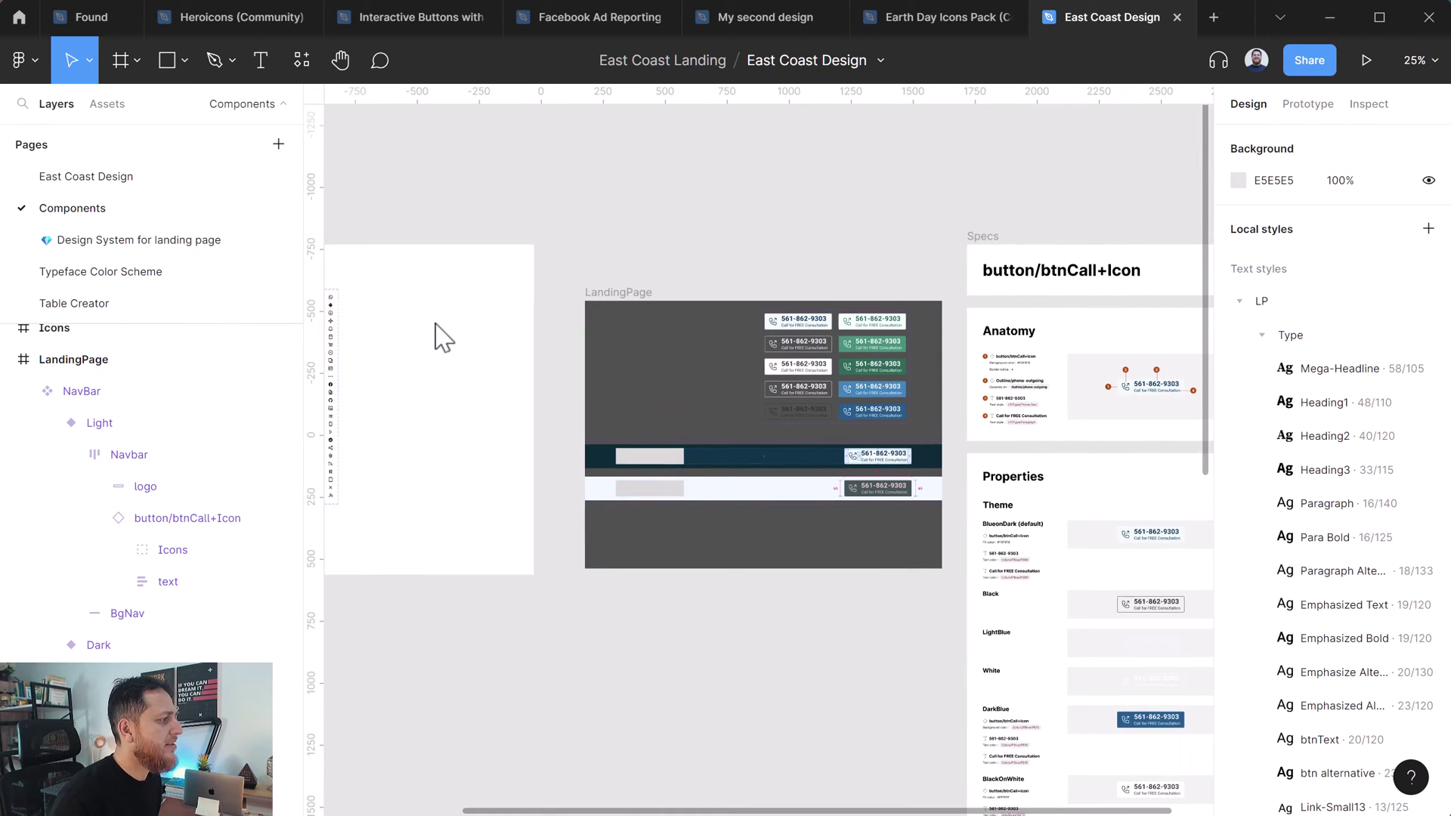
pyautogui.moveTo(874, 589); pyautogui.dragTo(411, 495)
pyautogui.press('+')
pyautogui.press('+')
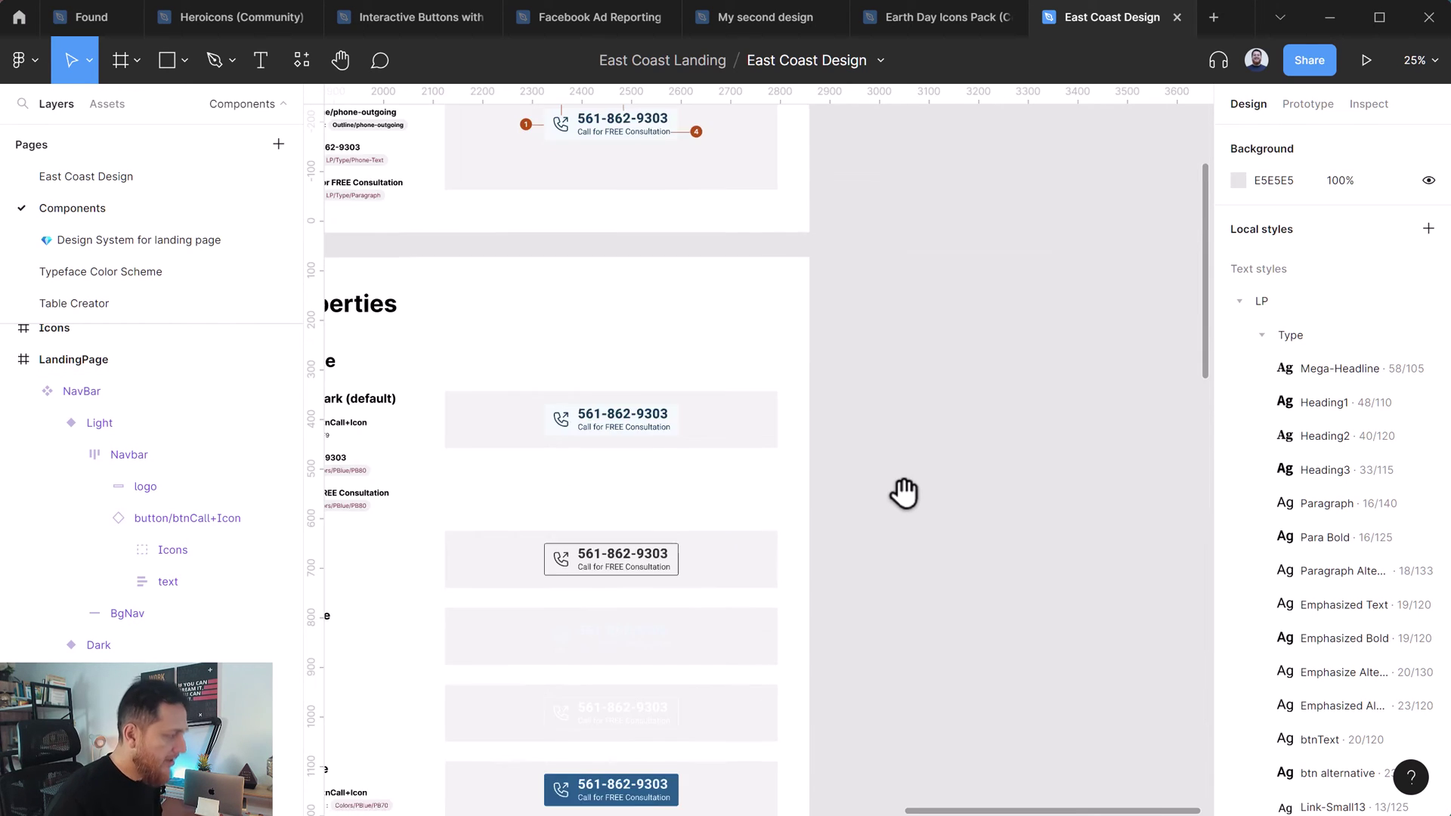
pyautogui.scroll(10, 554, 474)
pyautogui.hscroll(-9, 554, 474)
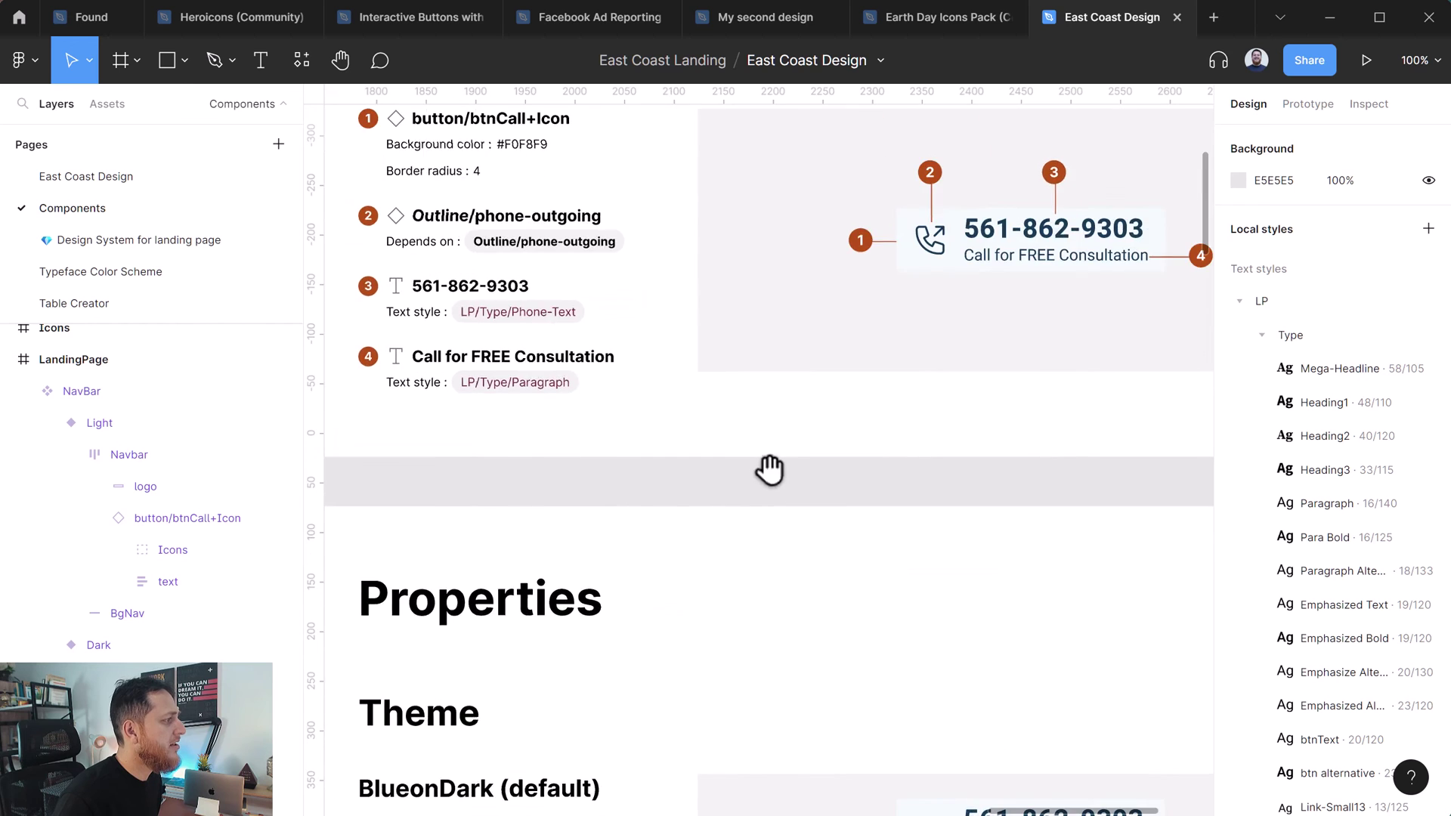
pyautogui.scroll(5, 649, 589)
pyautogui.hscroll(2, 650, 590)
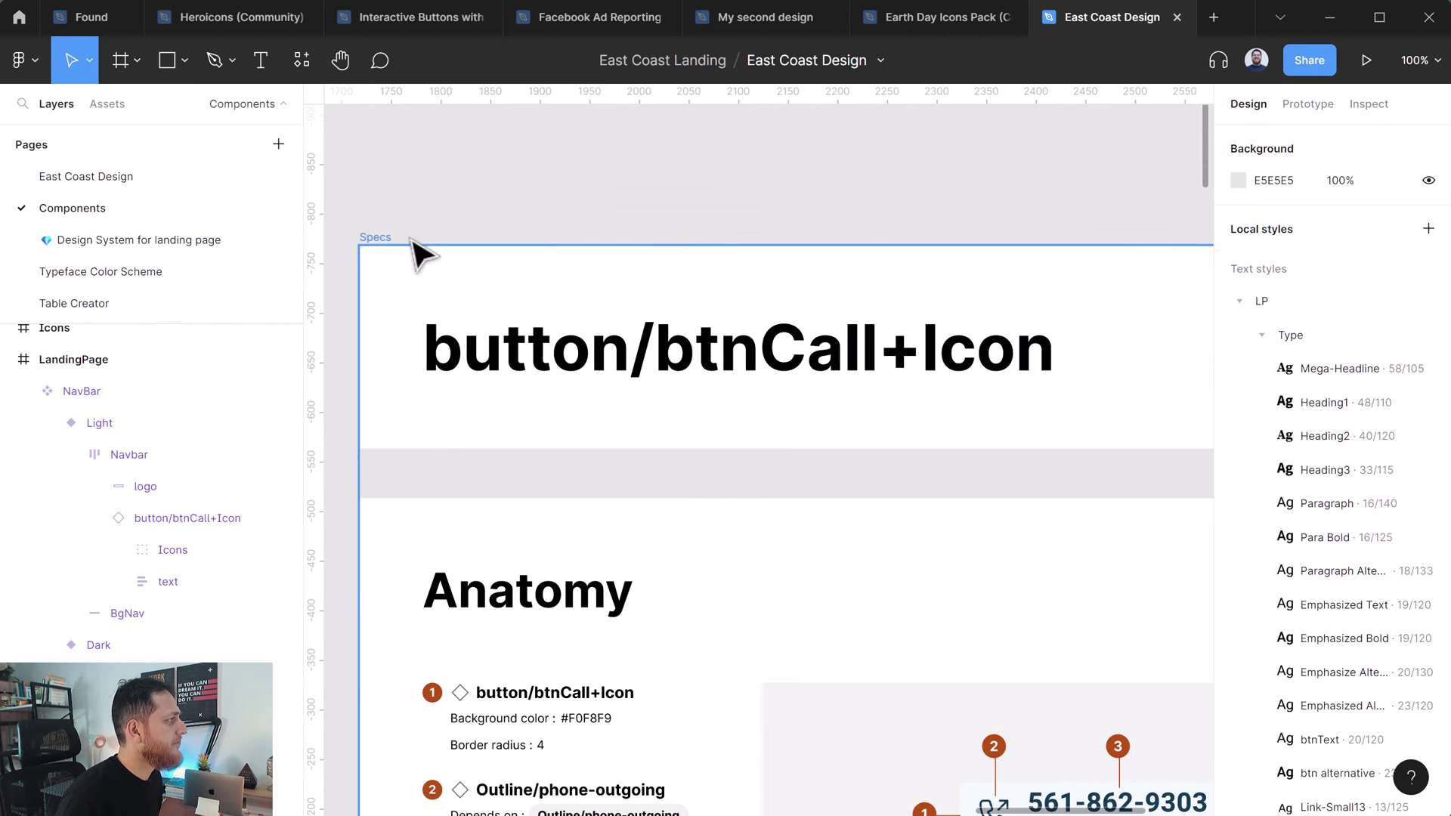
# Open the plugins list, clear the redline search, and close it without running anything
pyautogui.click(301, 59)
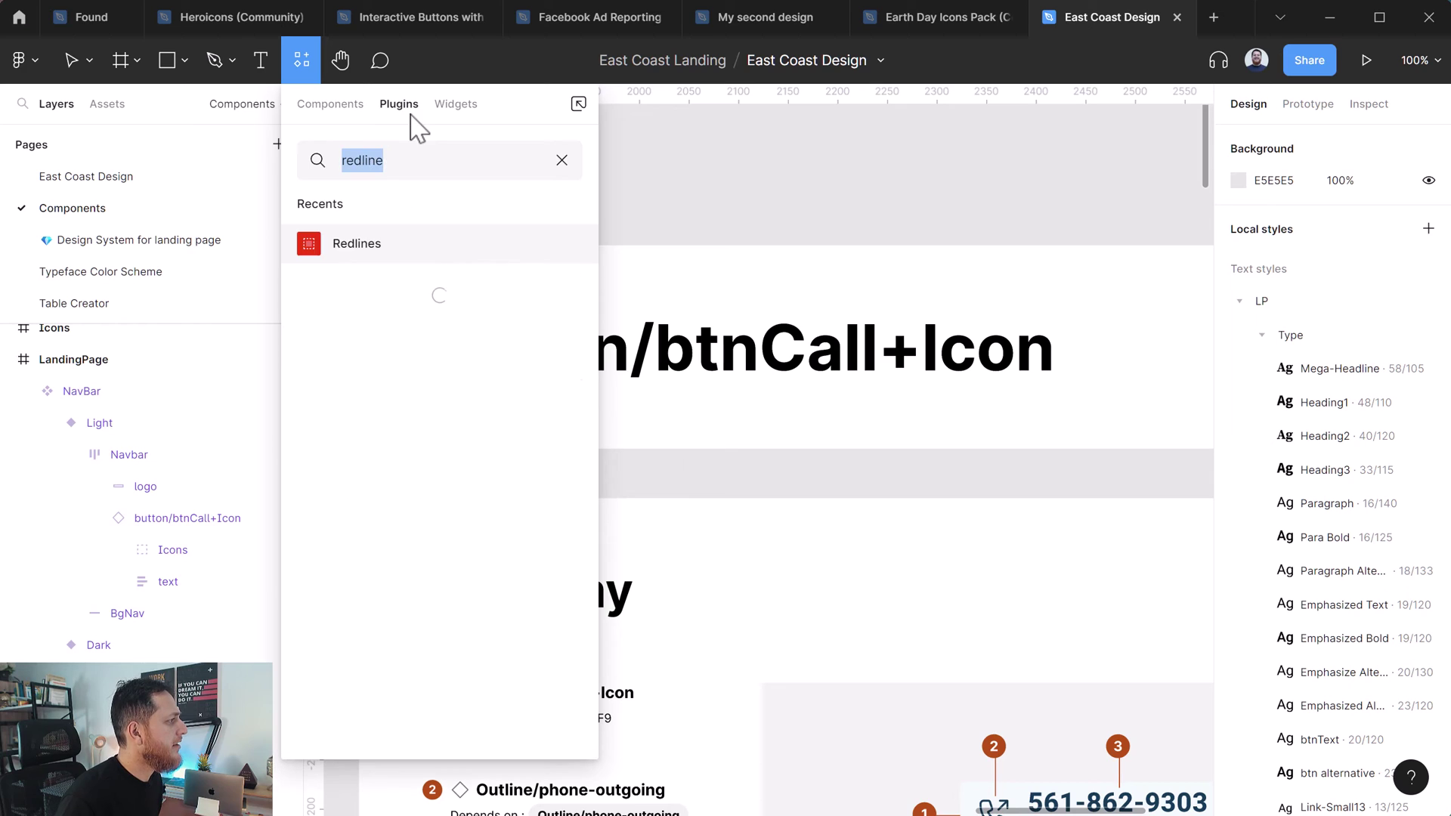
pyautogui.click(560, 162)
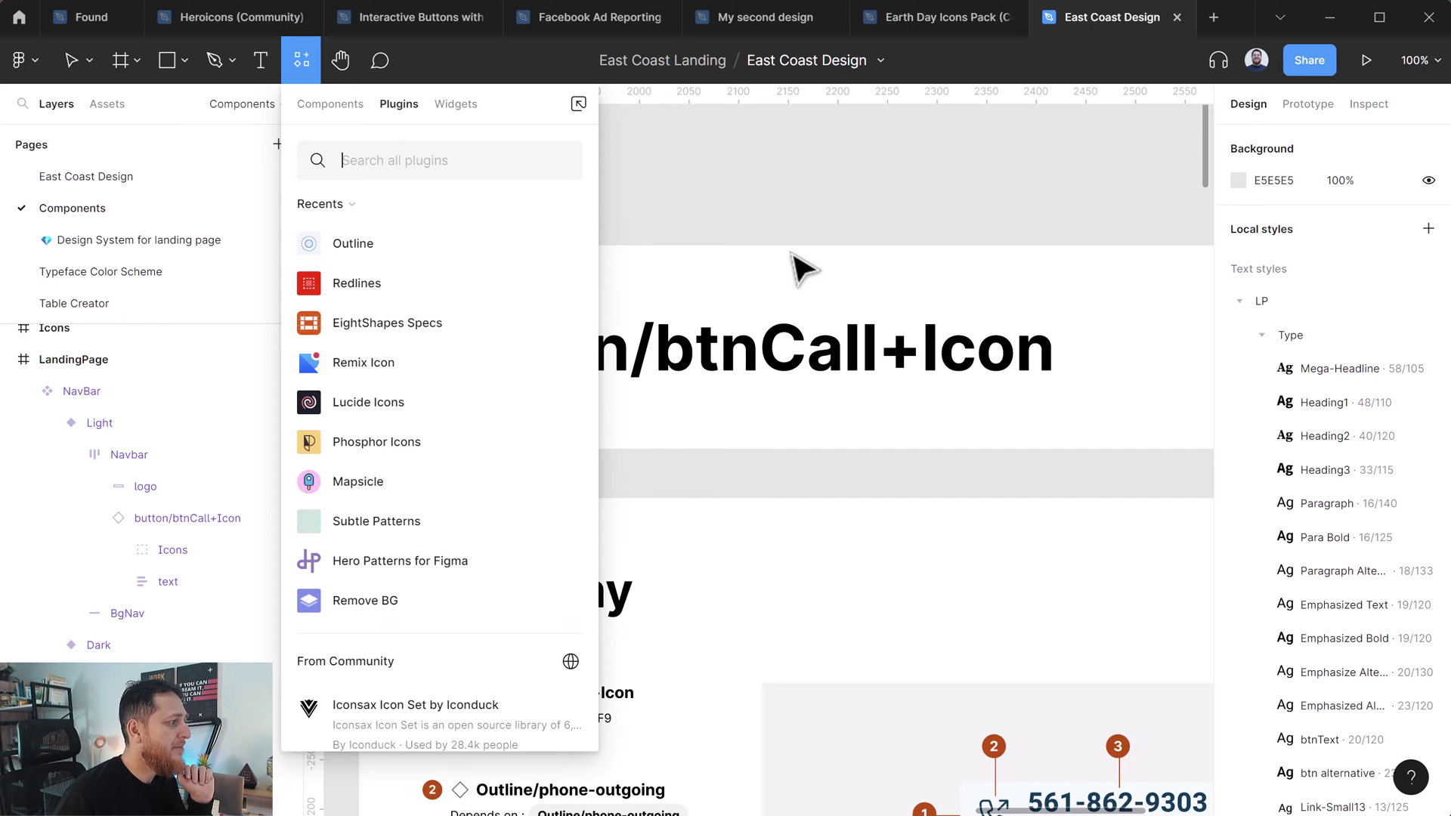
pyautogui.click(713, 220)
# Delete the old Specs frame and the green button's outline overlay group
pyautogui.click(376, 238)
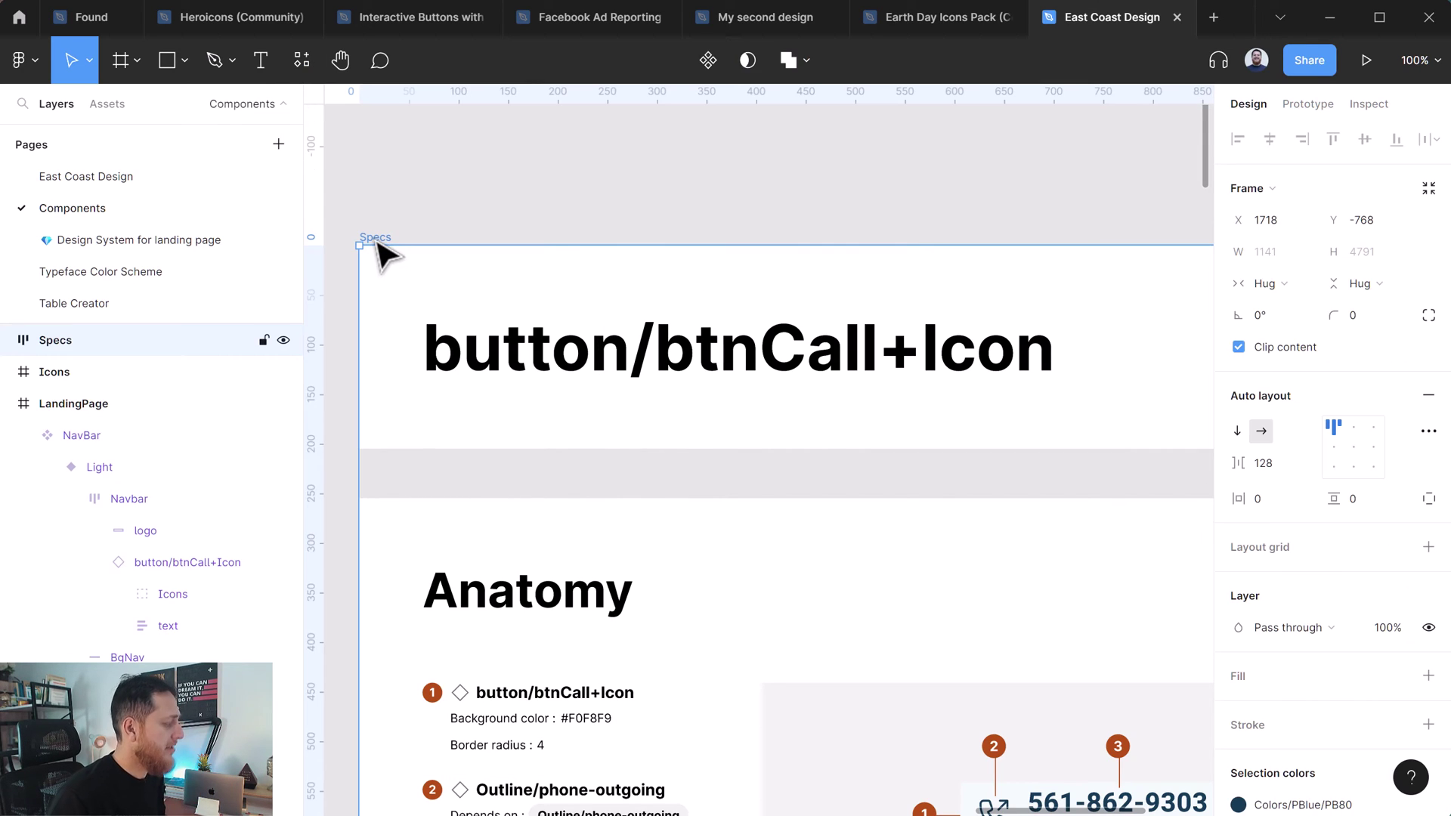
pyautogui.press('Delete')
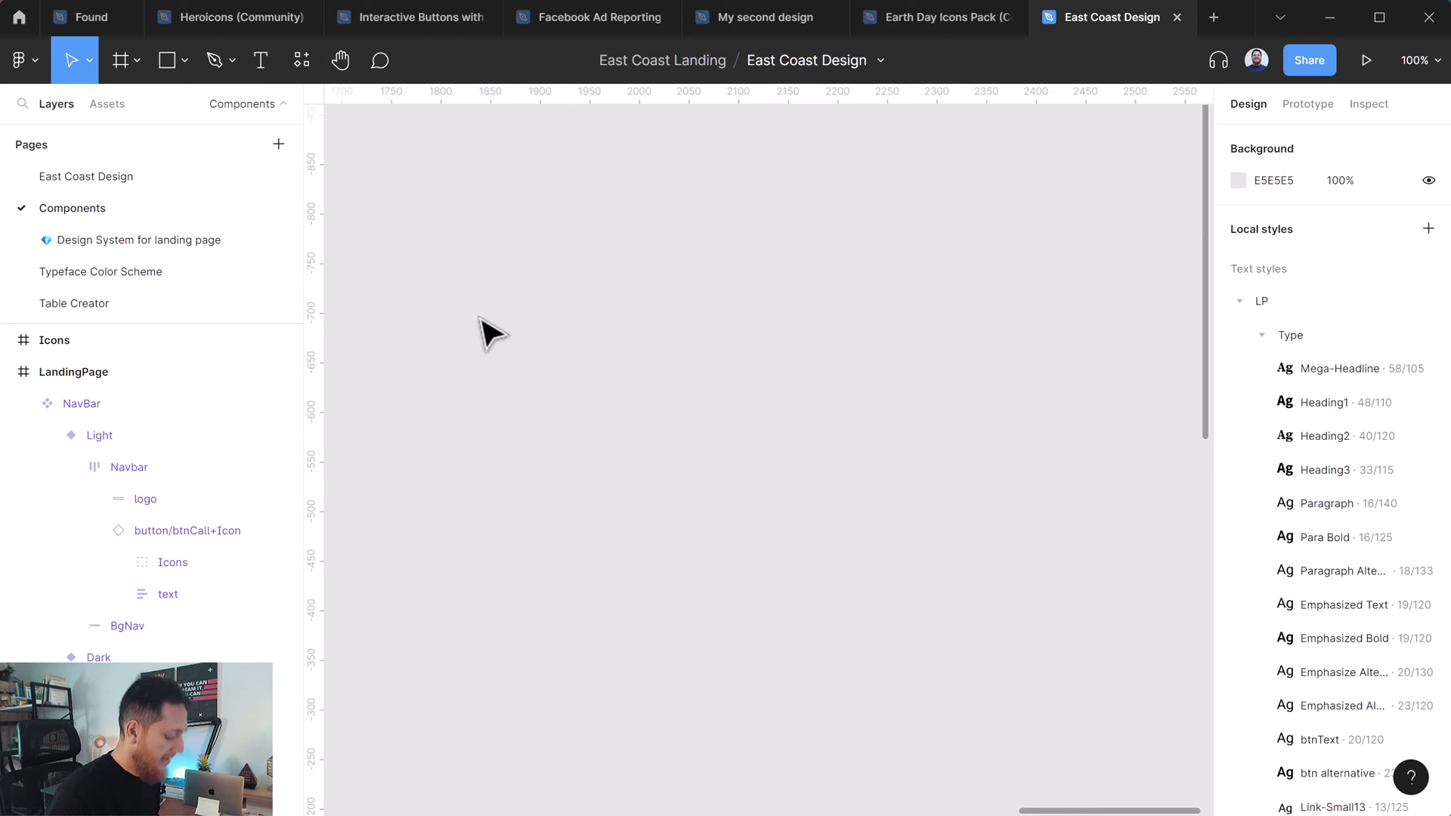
pyautogui.hotkey('ctrl', '-')
pyautogui.hotkey('ctrl', '-')
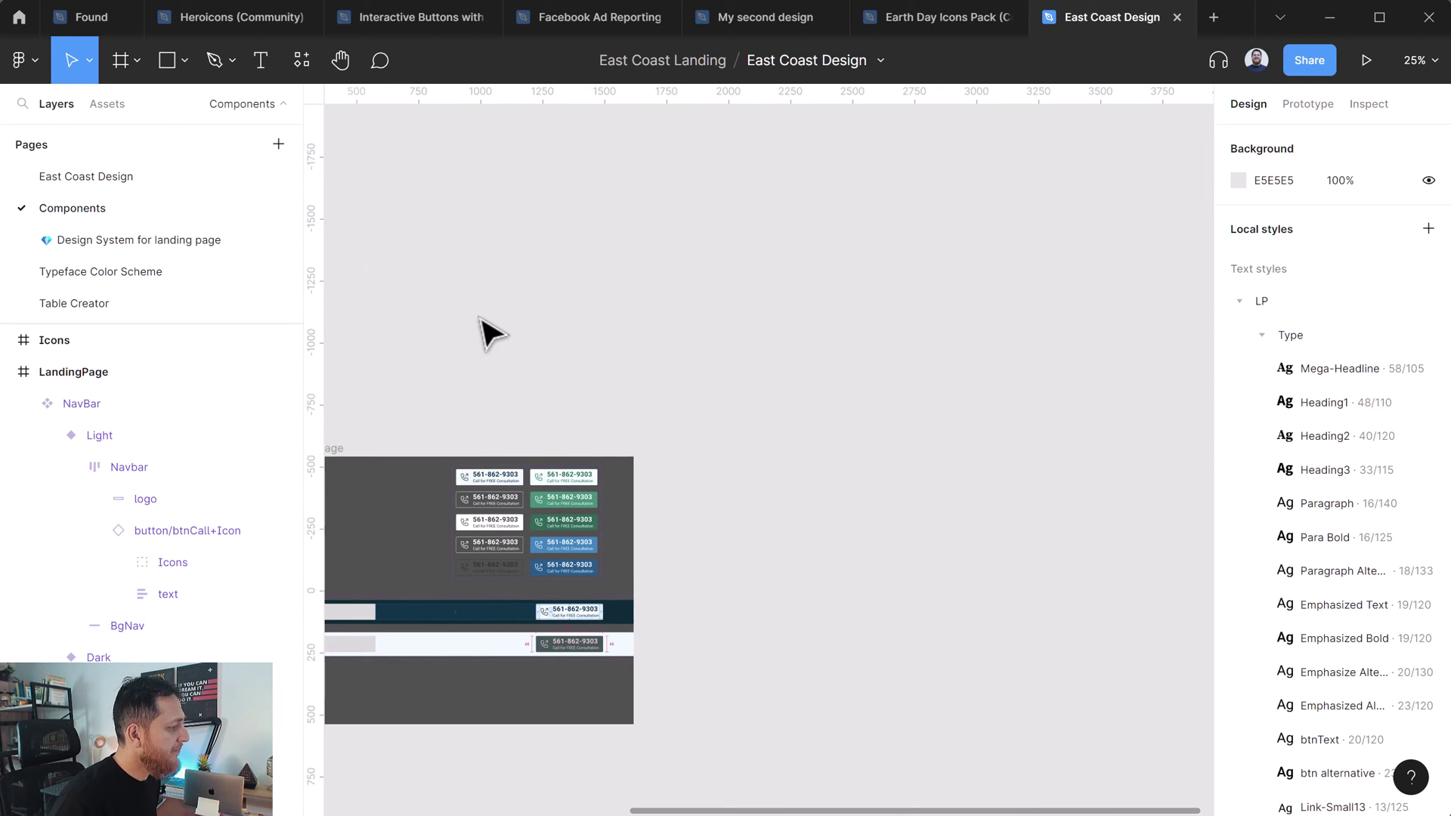
pyautogui.hotkey('ctrl', '+')
pyautogui.hotkey('ctrl', '+')
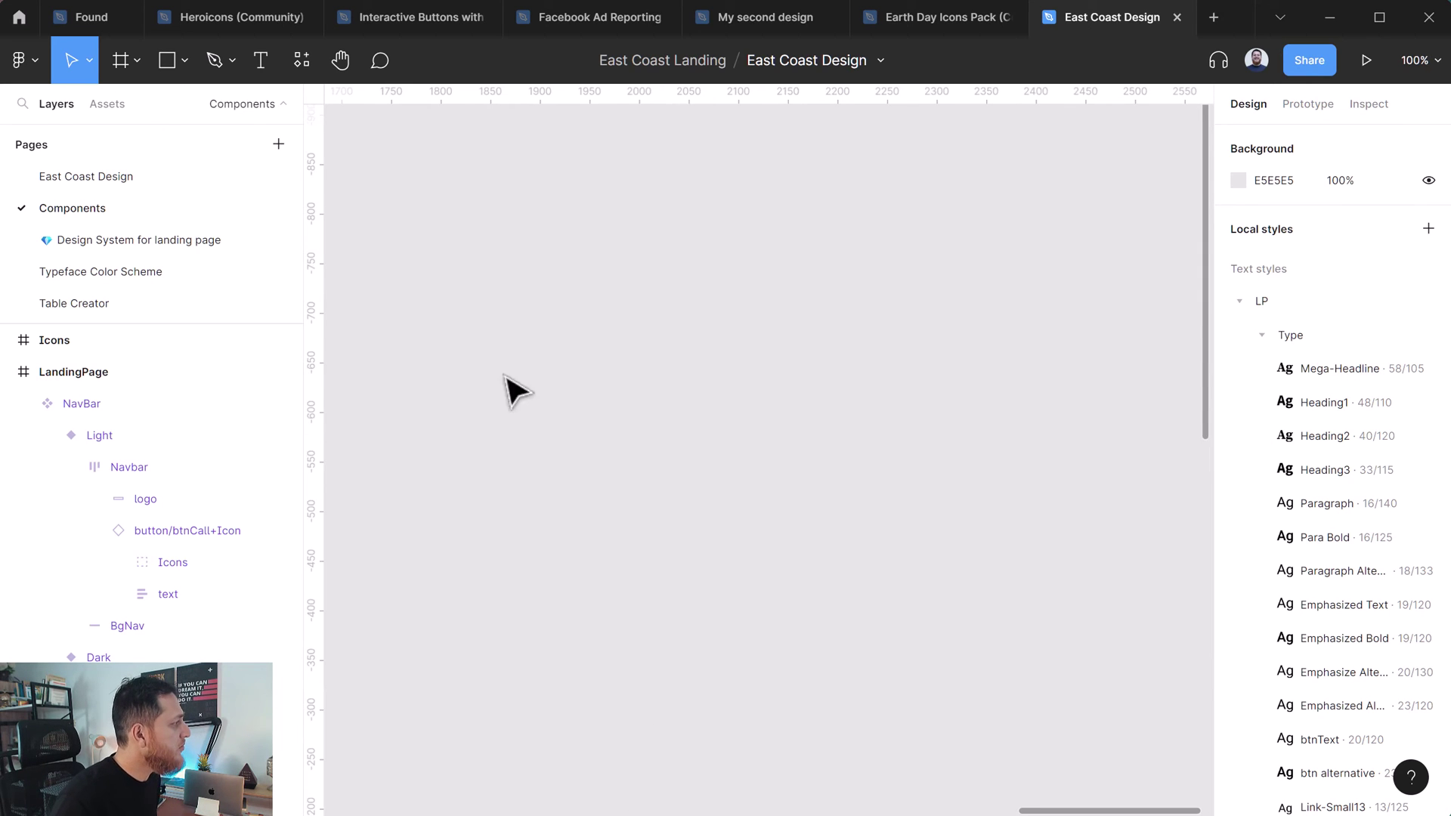
pyautogui.hscroll(-10, 514, 388)
pyautogui.scroll(-10, 514, 387)
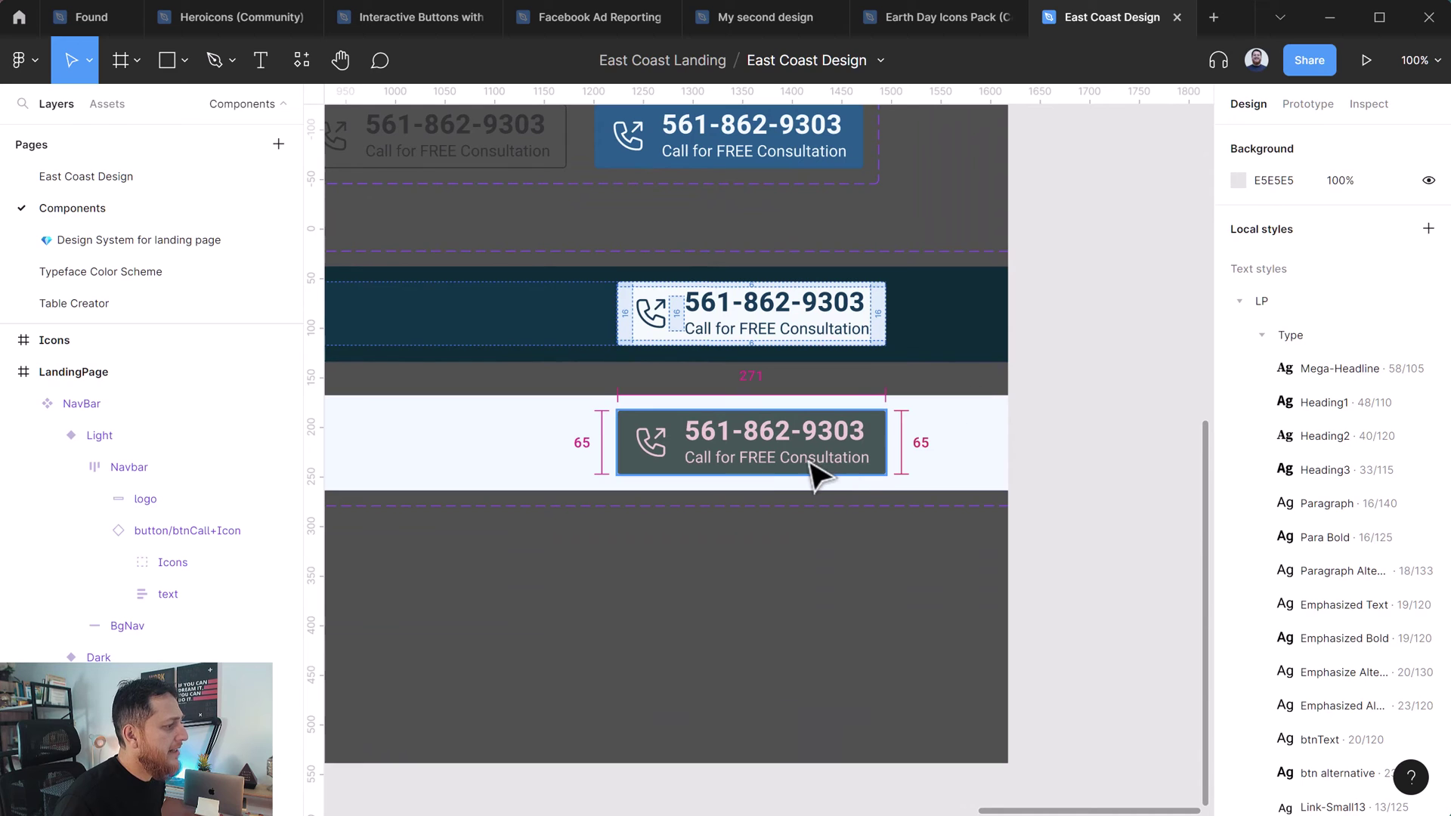
pyautogui.click(816, 474)
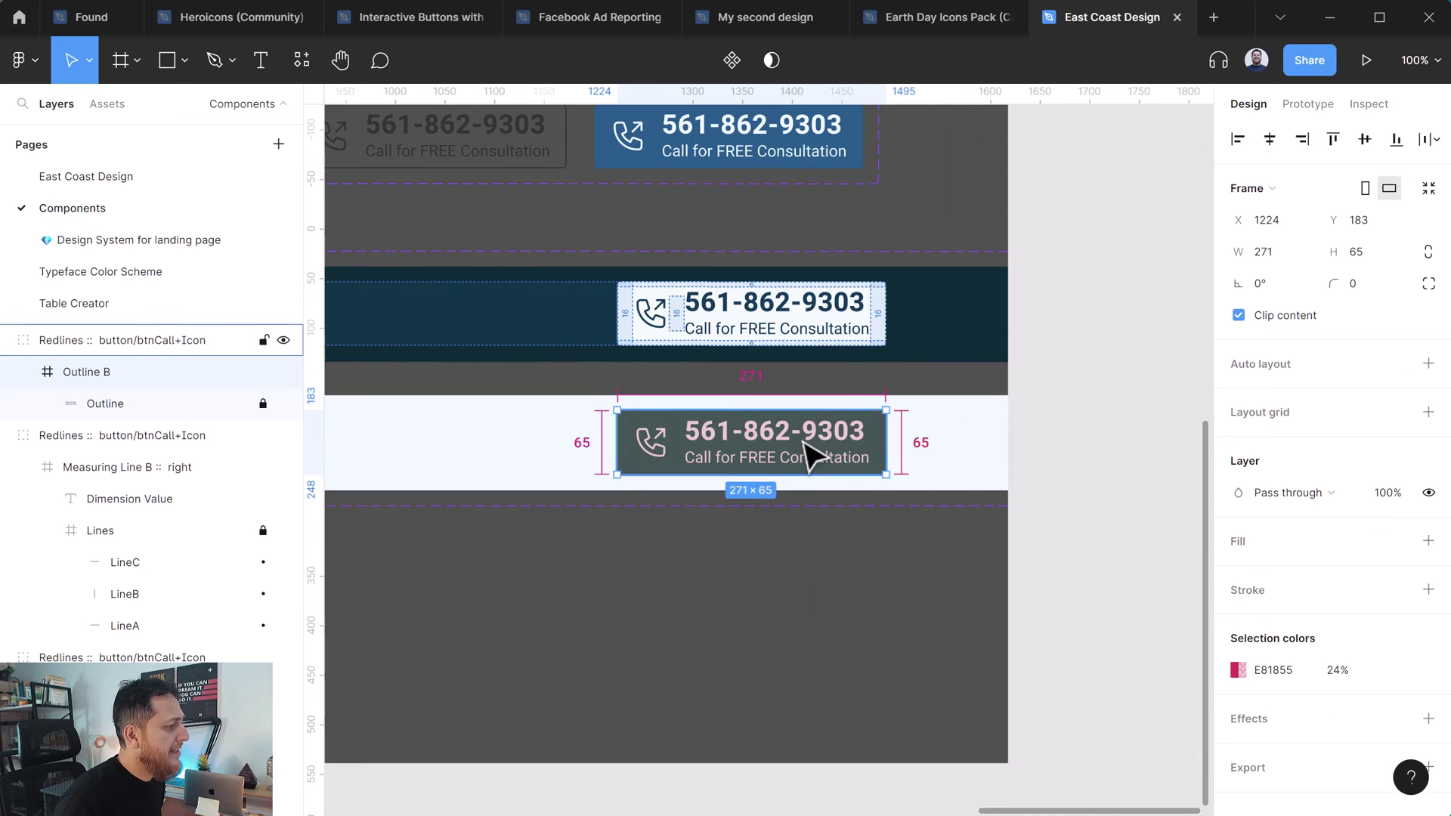
pyautogui.press('Delete')
# Hide the right-hand 65 redline, then select the Light navbar's Navbar frame
pyautogui.click(140, 342)
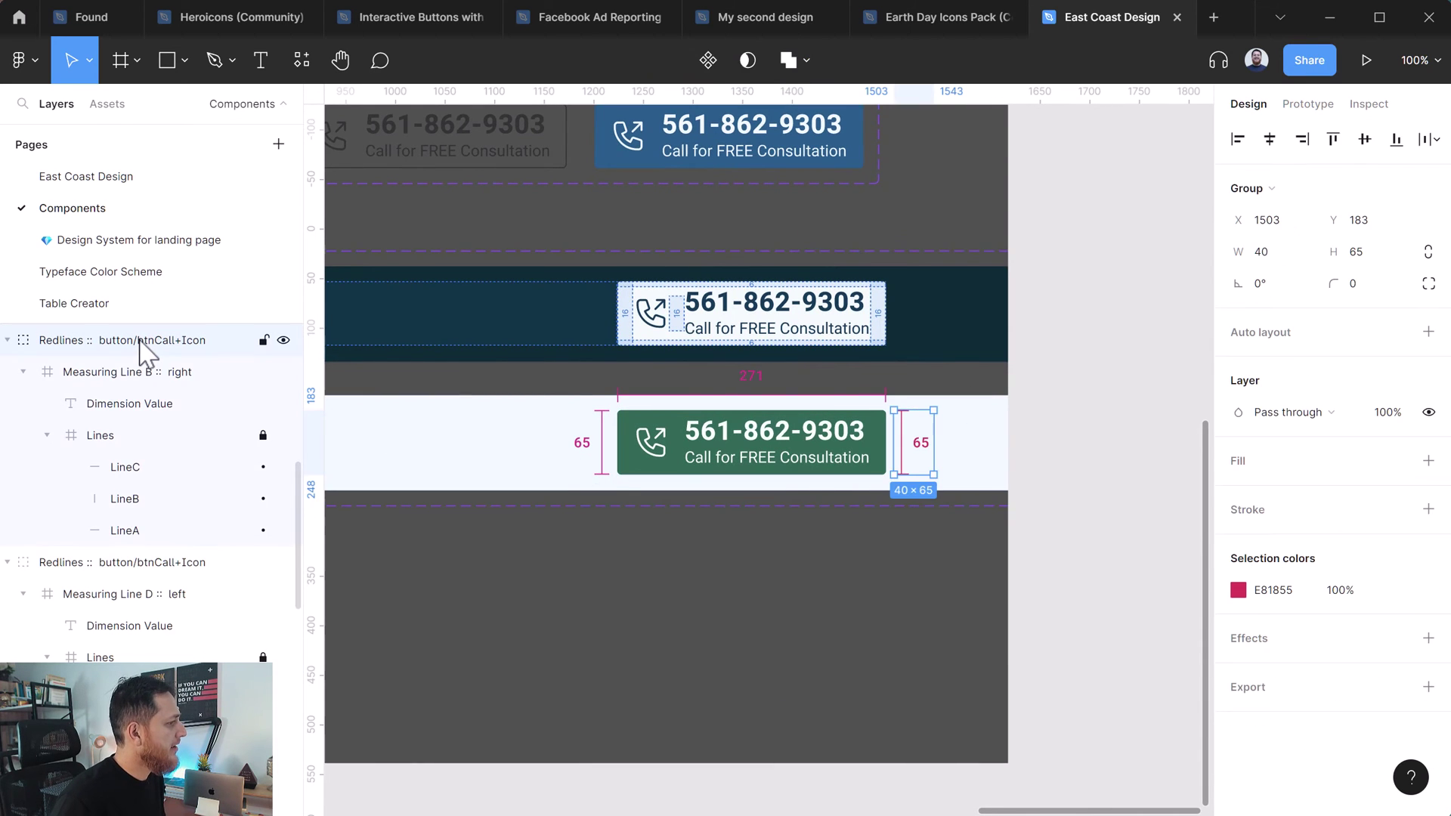
pyautogui.click(284, 340)
pyautogui.click(708, 454)
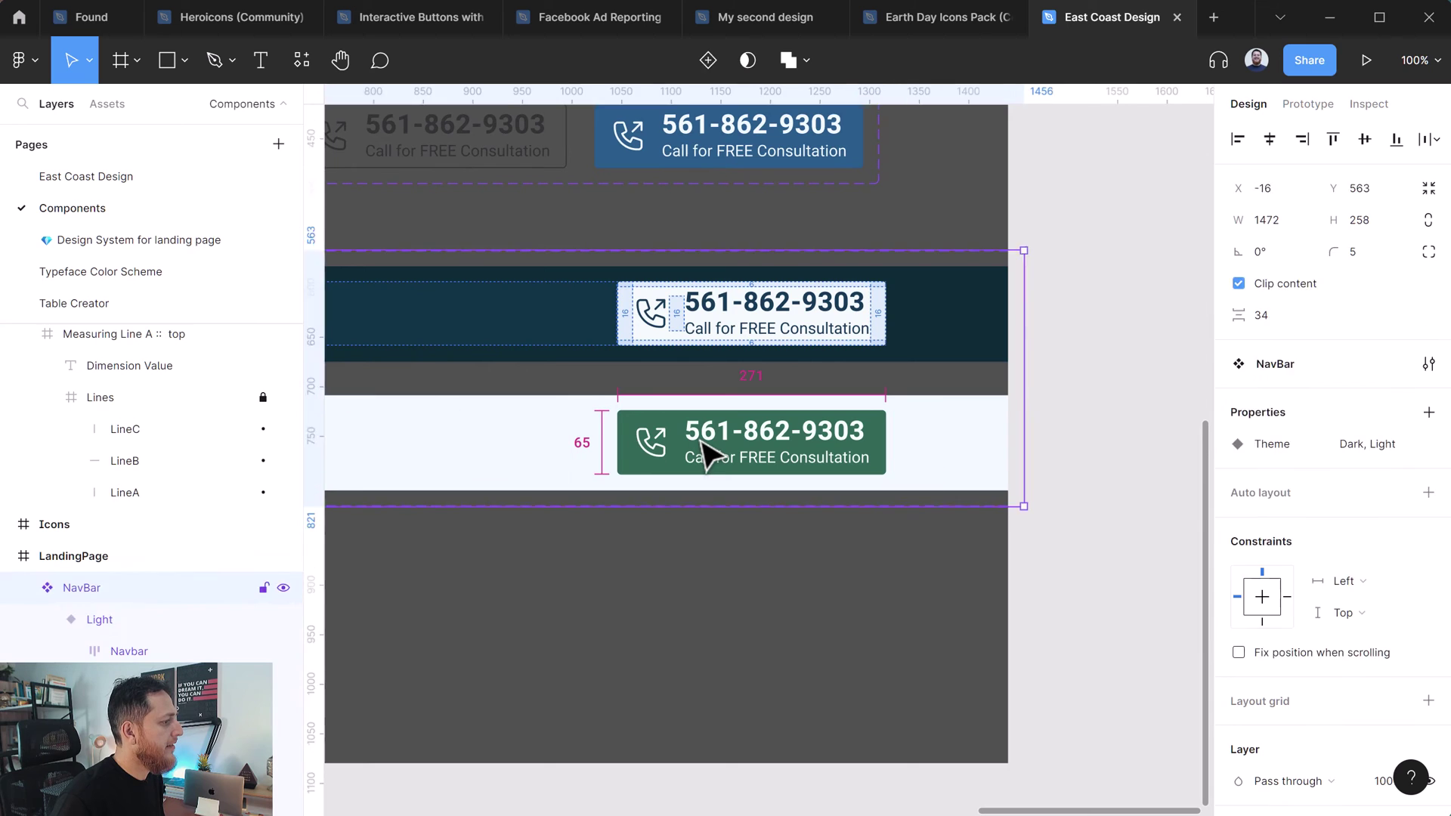
pyautogui.click(709, 453)
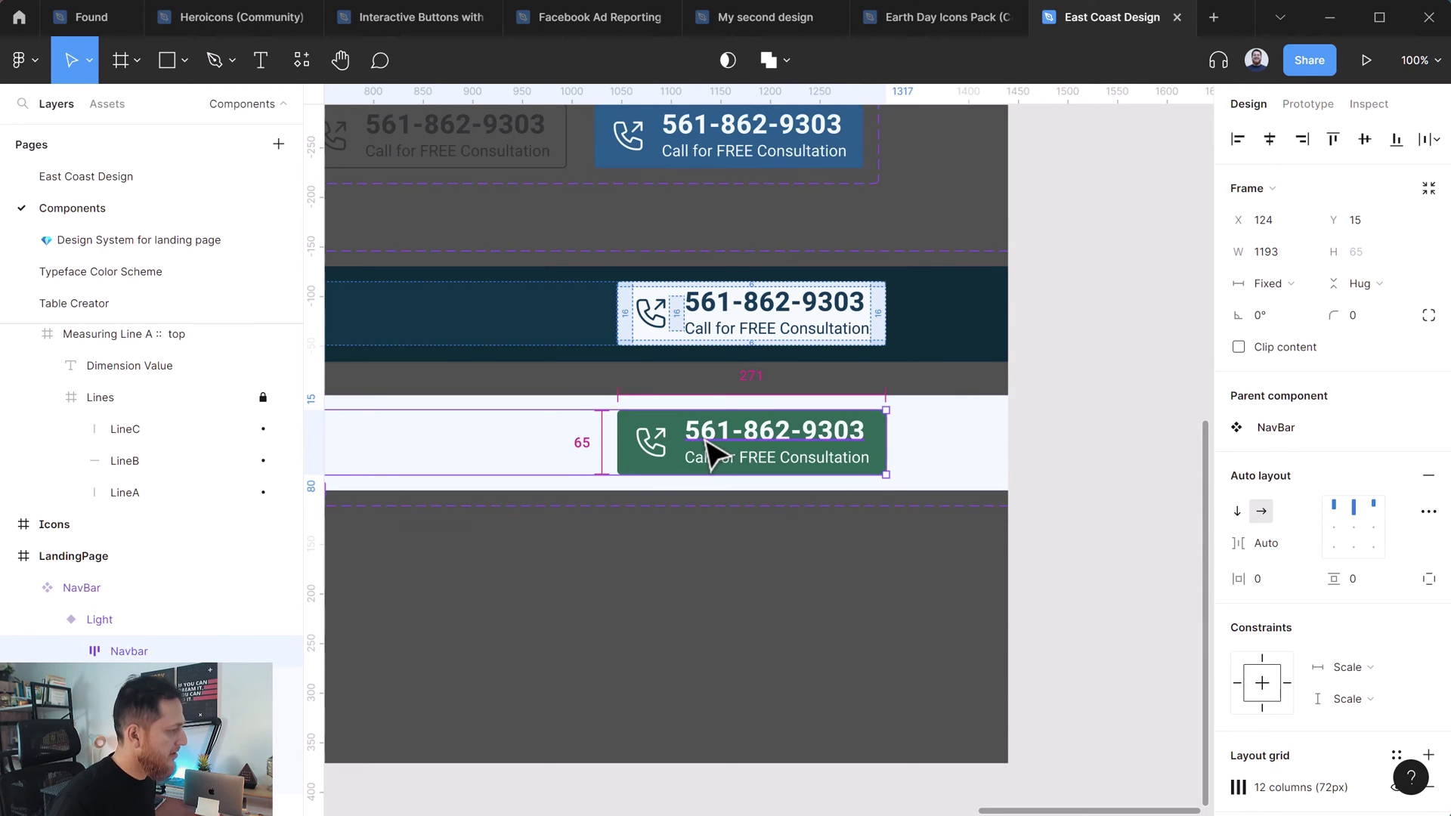
# Select the button/btnCall+Icon component and run EightShapes Specs on it
pyautogui.doubleClick(708, 452)
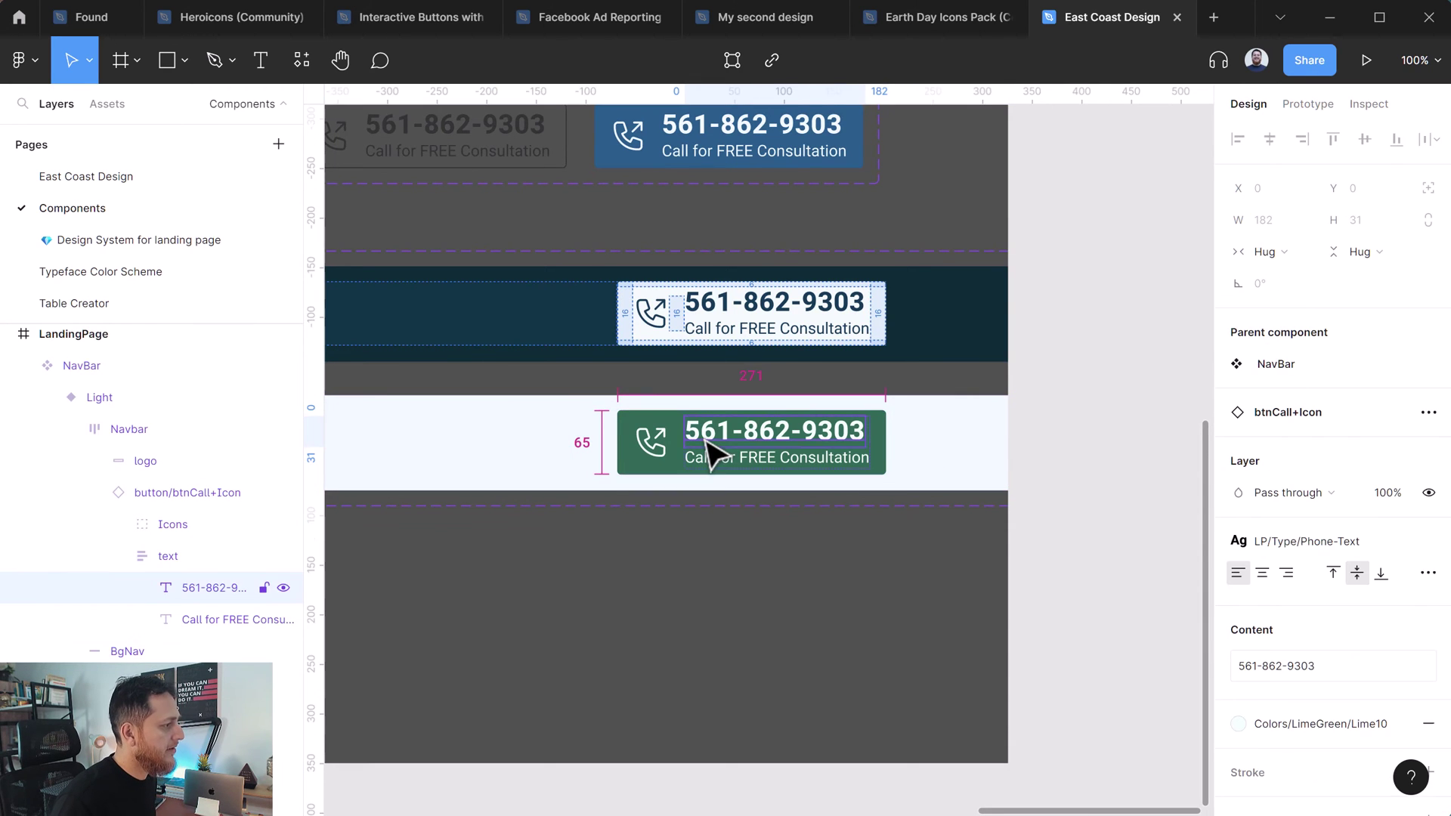
pyautogui.click(166, 498)
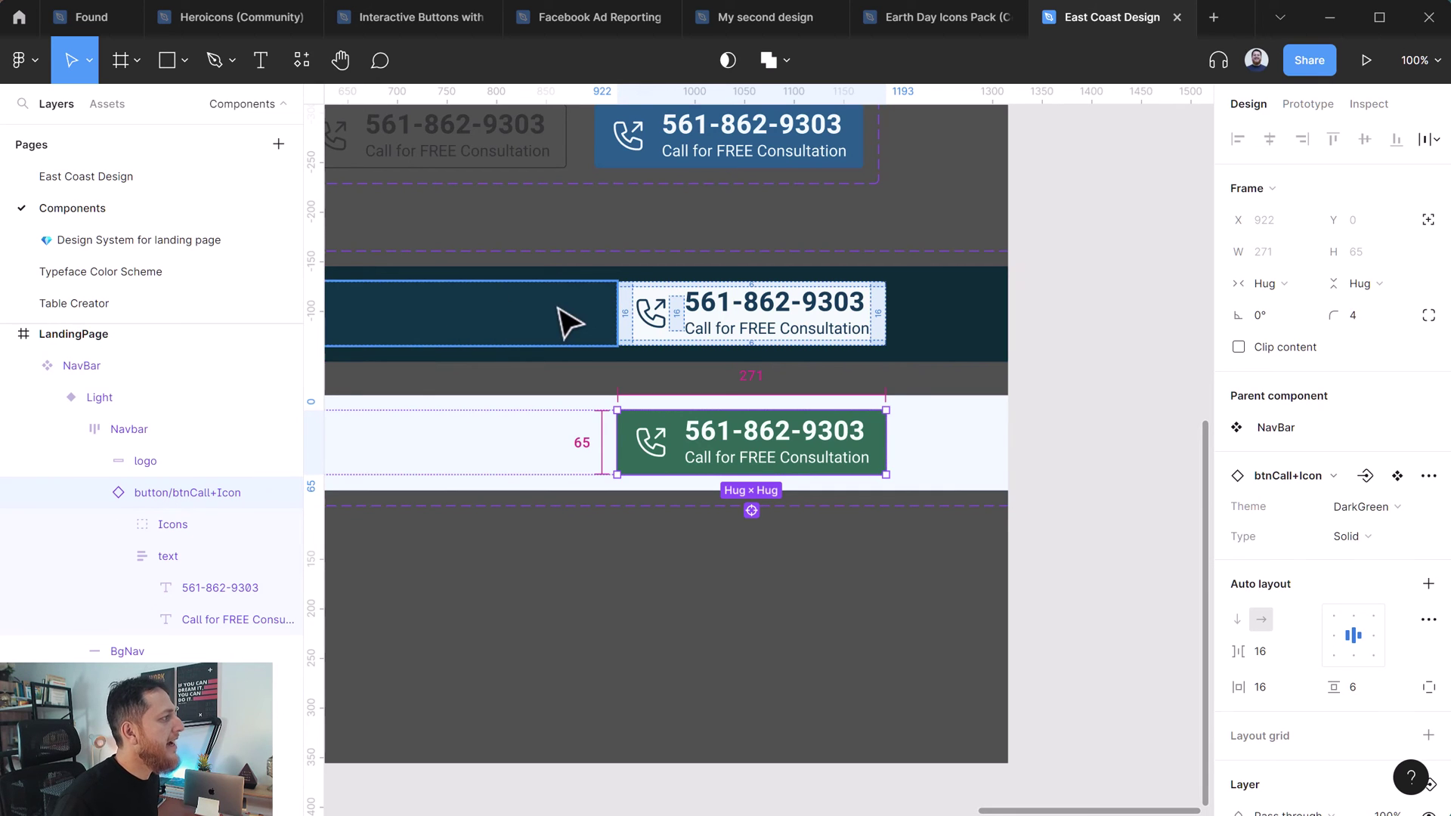
pyautogui.click(301, 62)
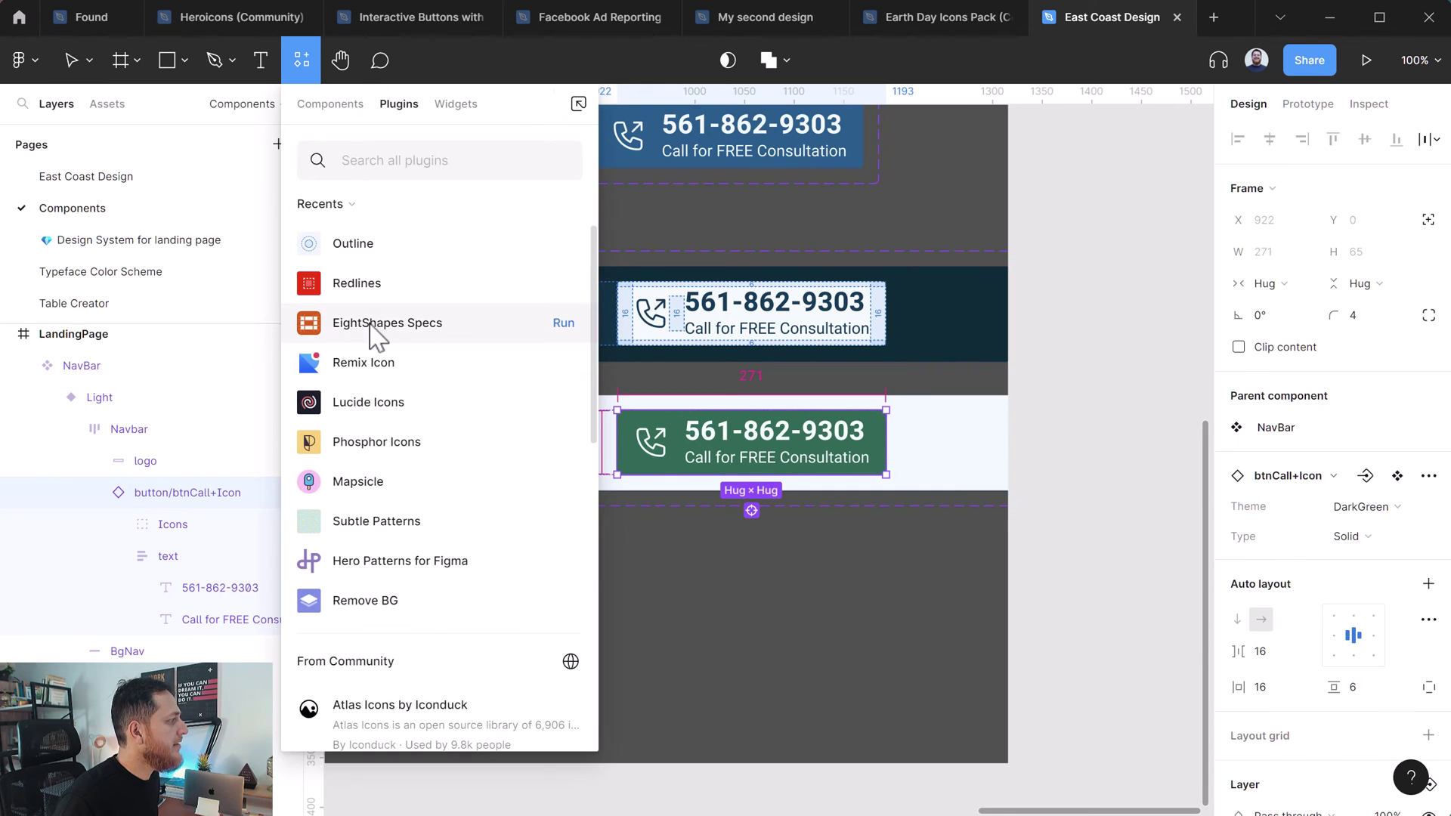
pyautogui.click(563, 323)
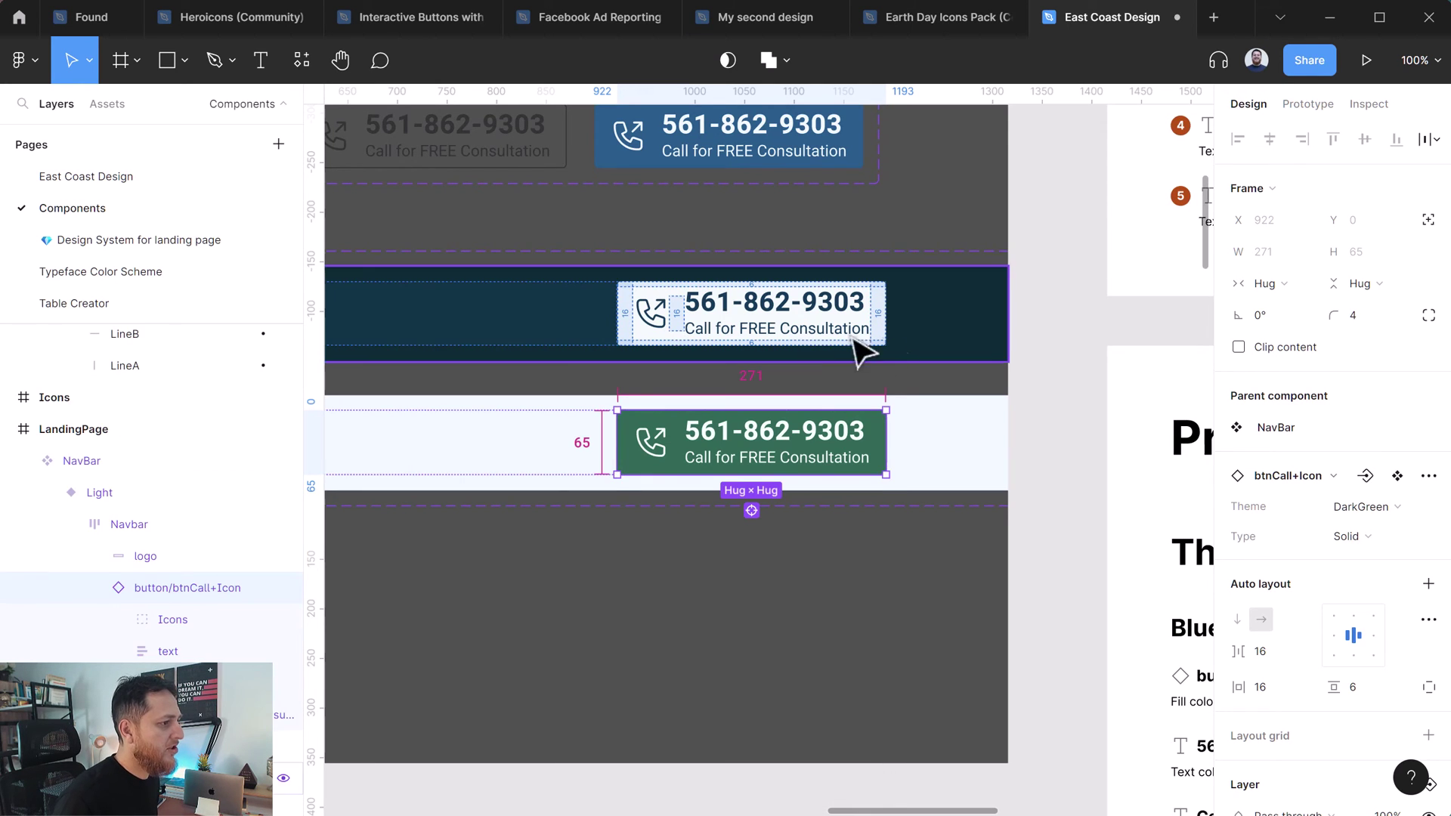
# Hide the interface and scroll the new spec sheet down to the Solid and Ghost Type section
pyautogui.hscroll(3, 387, 500)
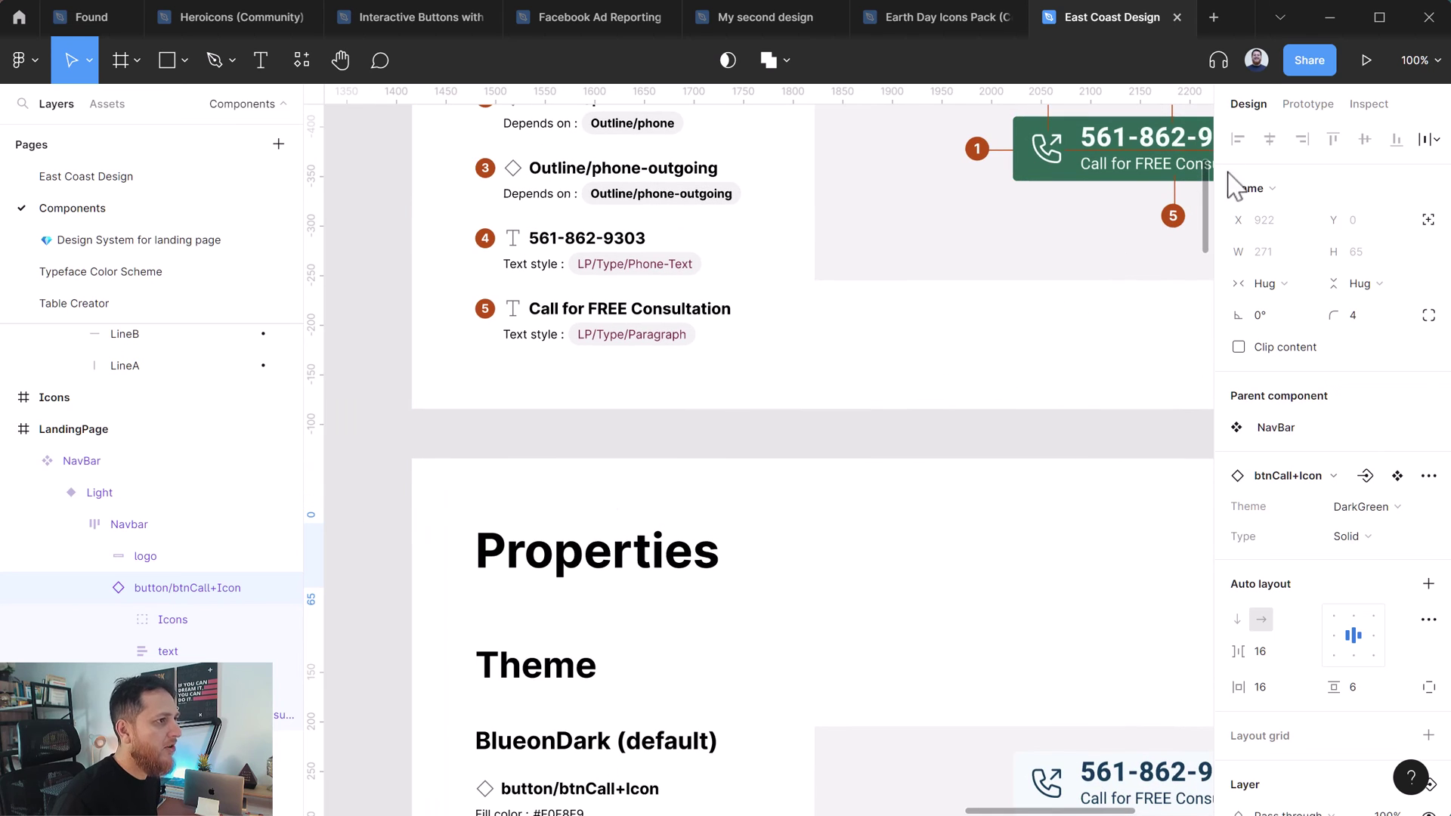
pyautogui.scroll(-5, 1052, 344)
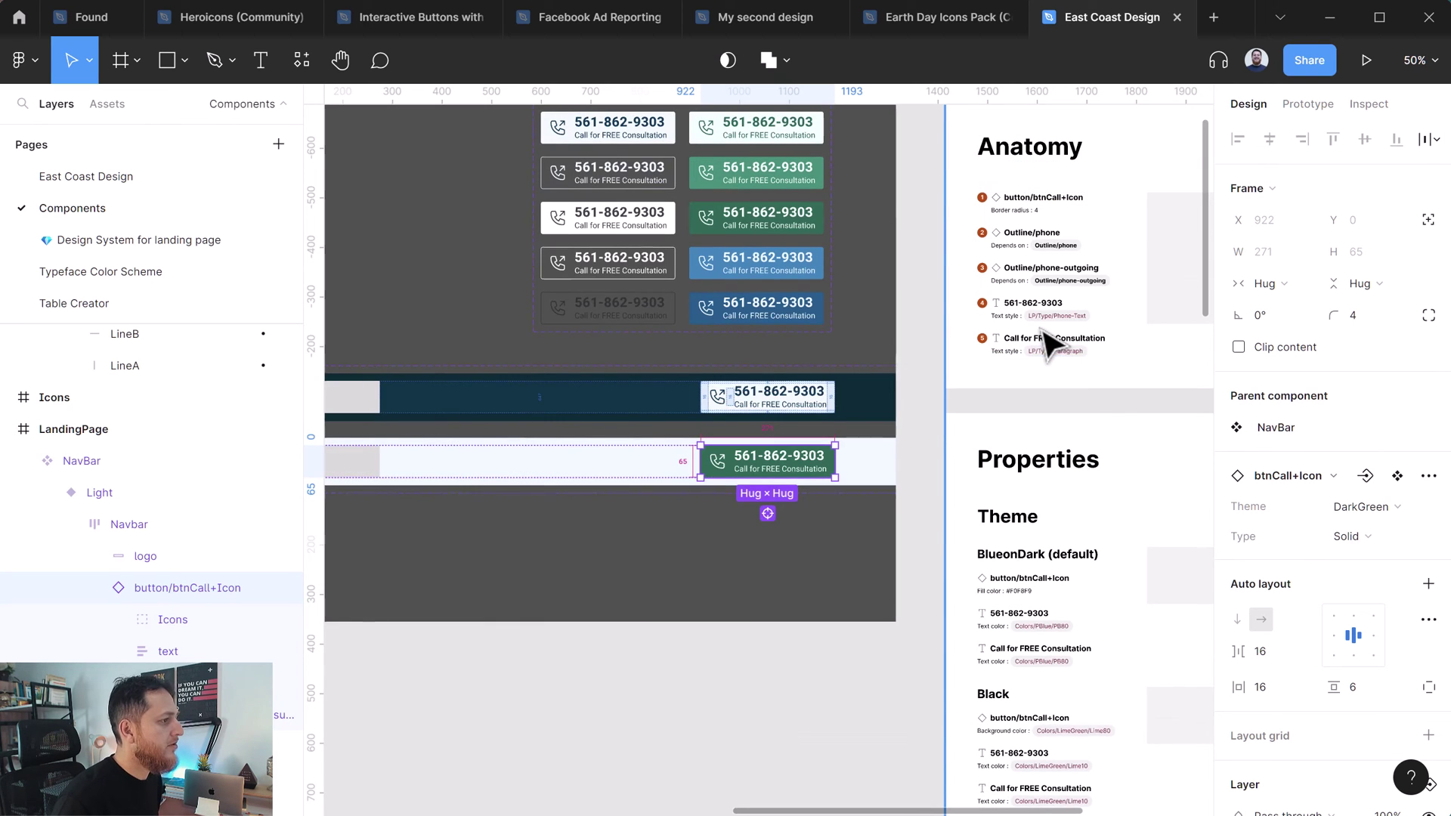
pyautogui.scroll(3, 907, 463)
pyautogui.hscroll(2, 420, 579)
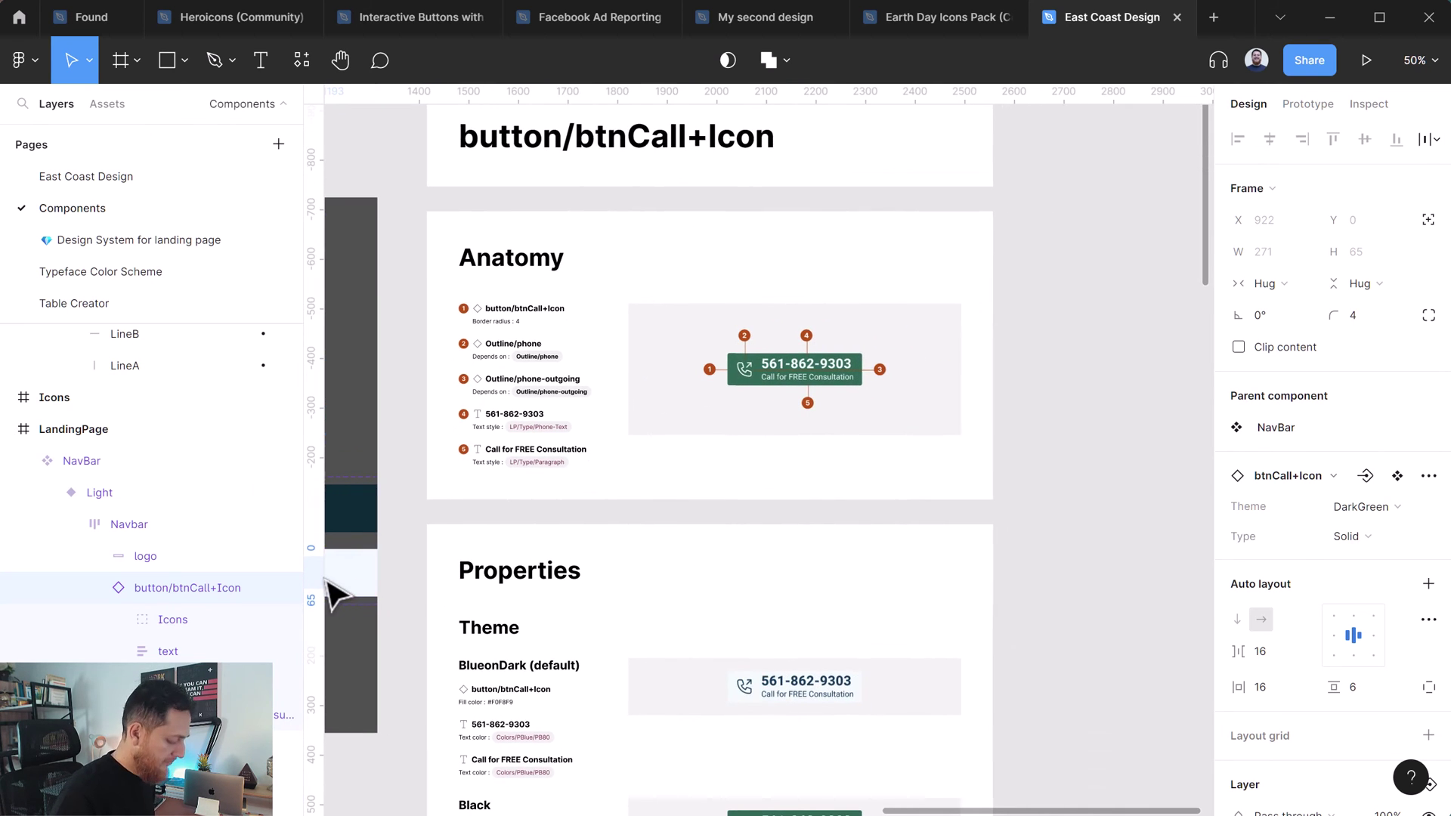
pyautogui.hotkey('ctrl', '\\')
pyautogui.scroll(-2, 663, 650)
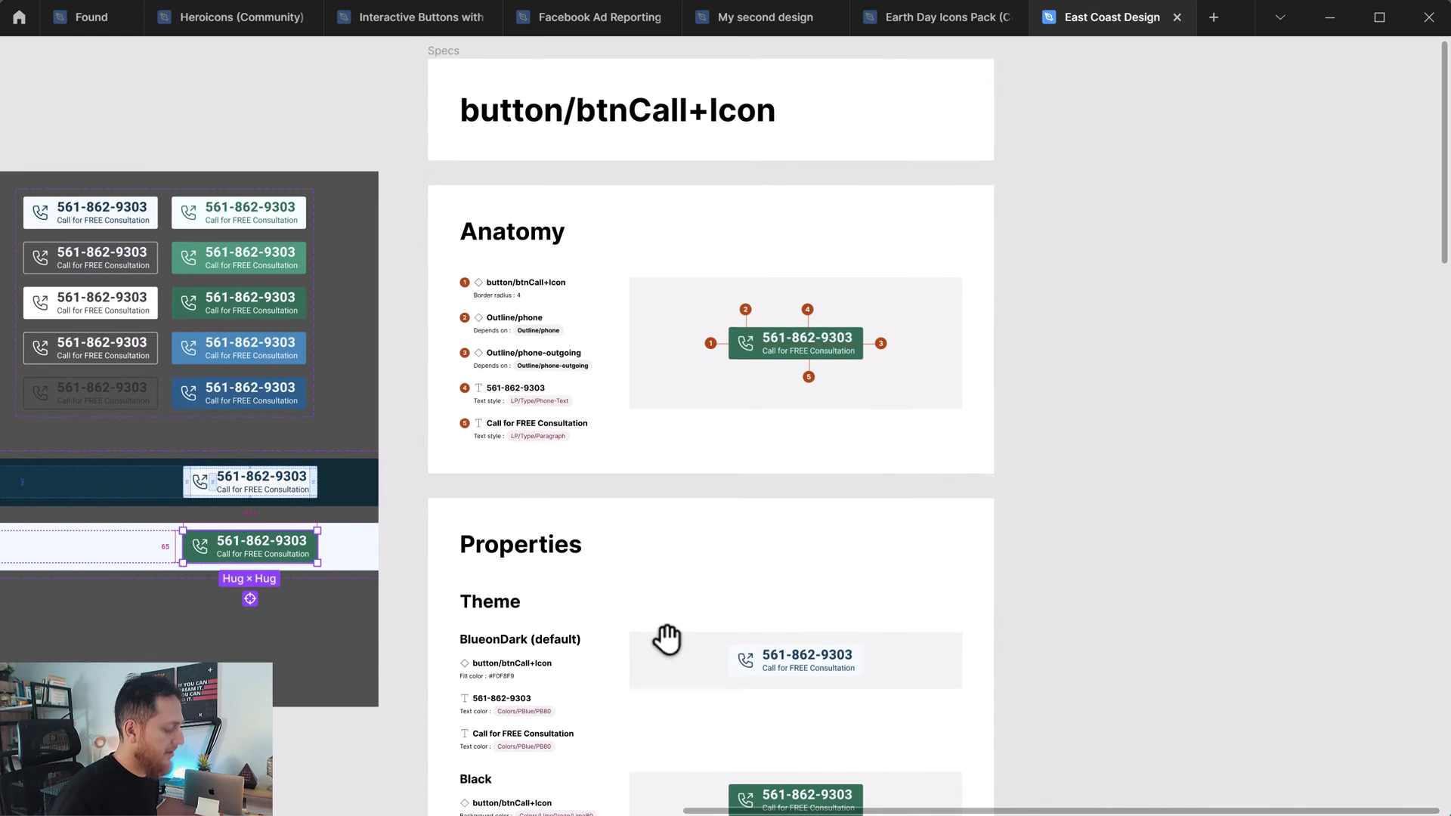
pyautogui.hotkey('shift', '2')
pyautogui.press('n')
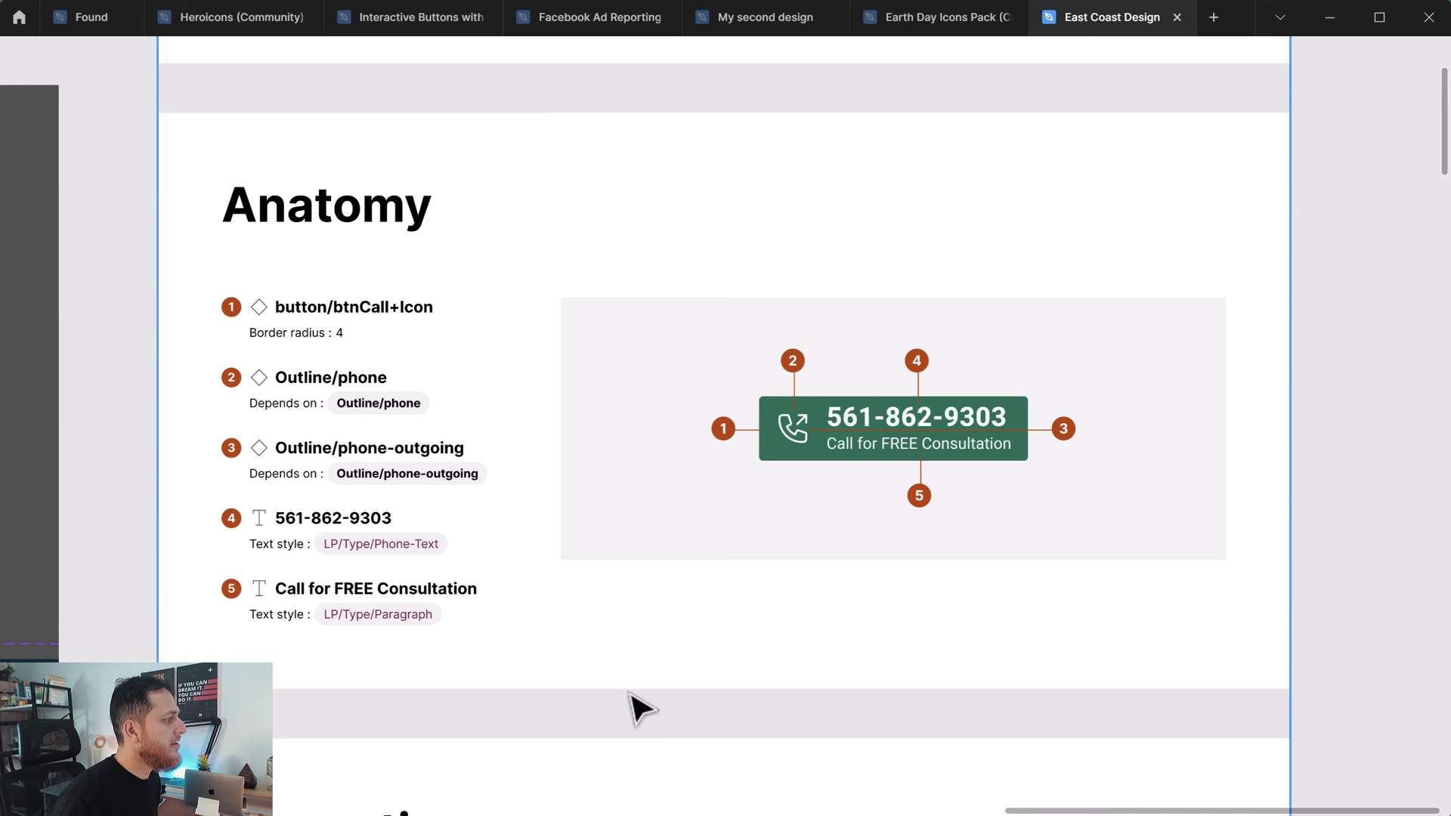
pyautogui.scroll(4, 589, 693)
pyautogui.scroll(-5, 577, 658)
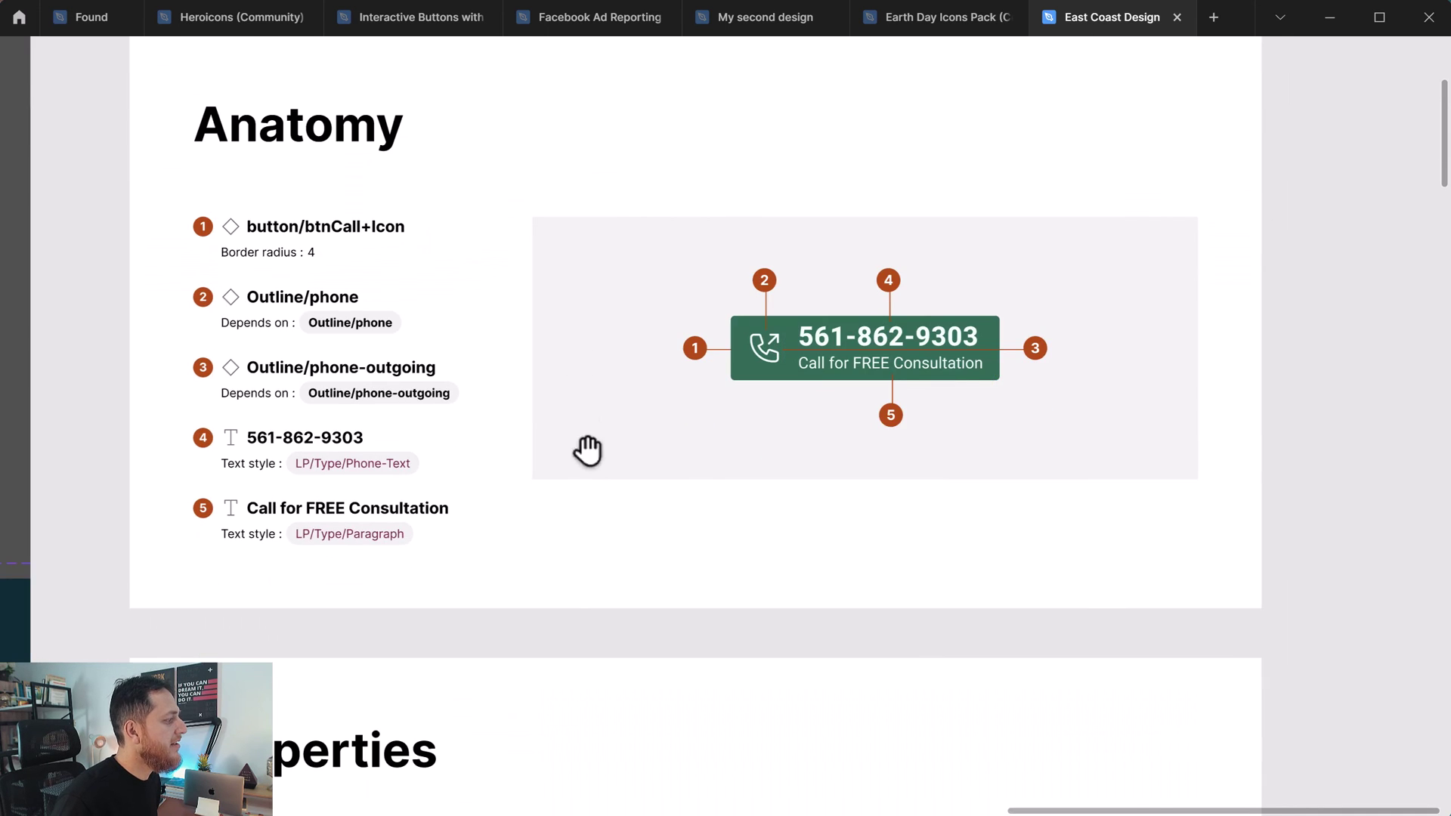
pyautogui.scroll(-12, 588, 451)
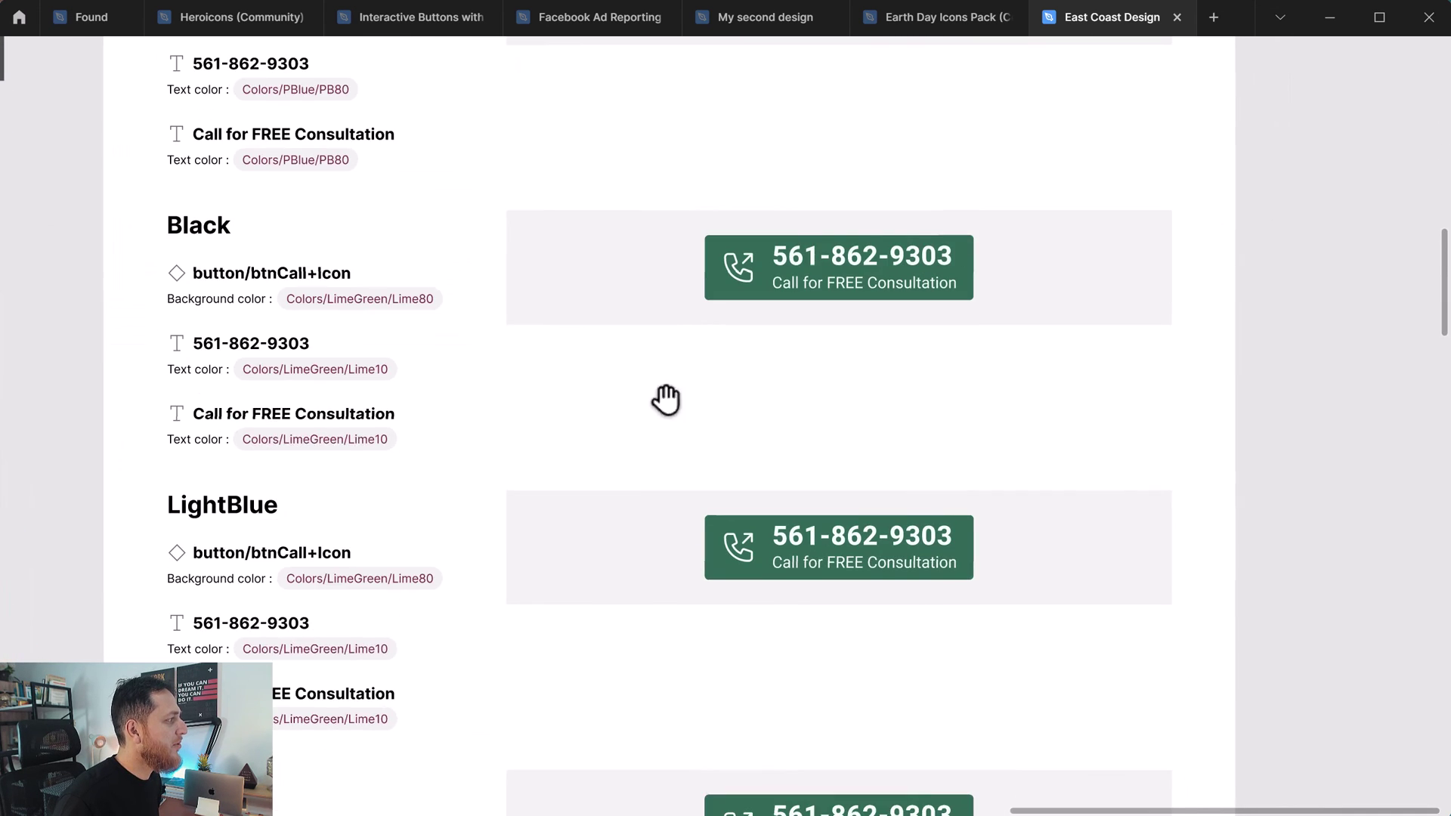
pyautogui.scroll(-13, 667, 401)
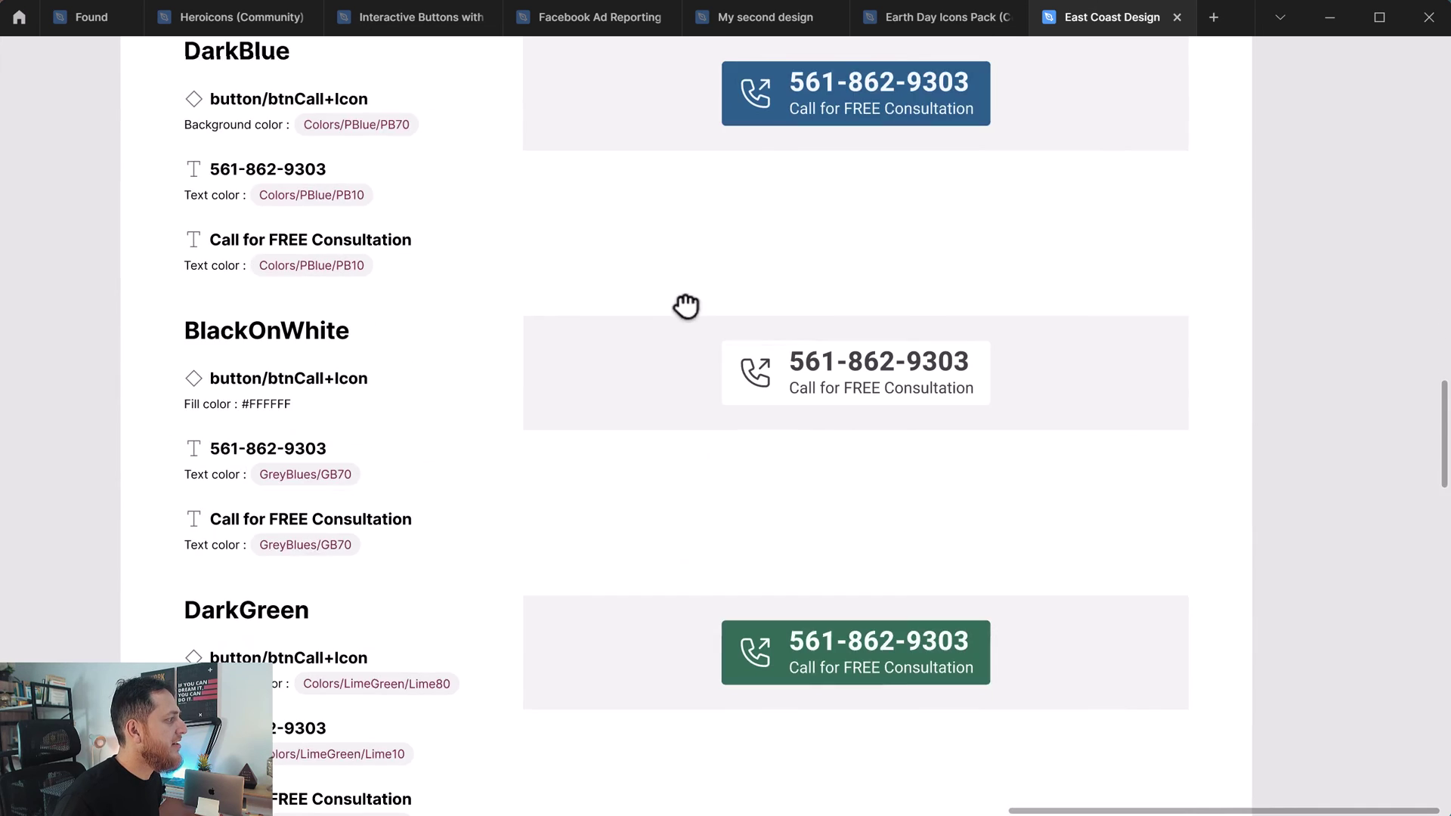
pyautogui.scroll(-14, 686, 306)
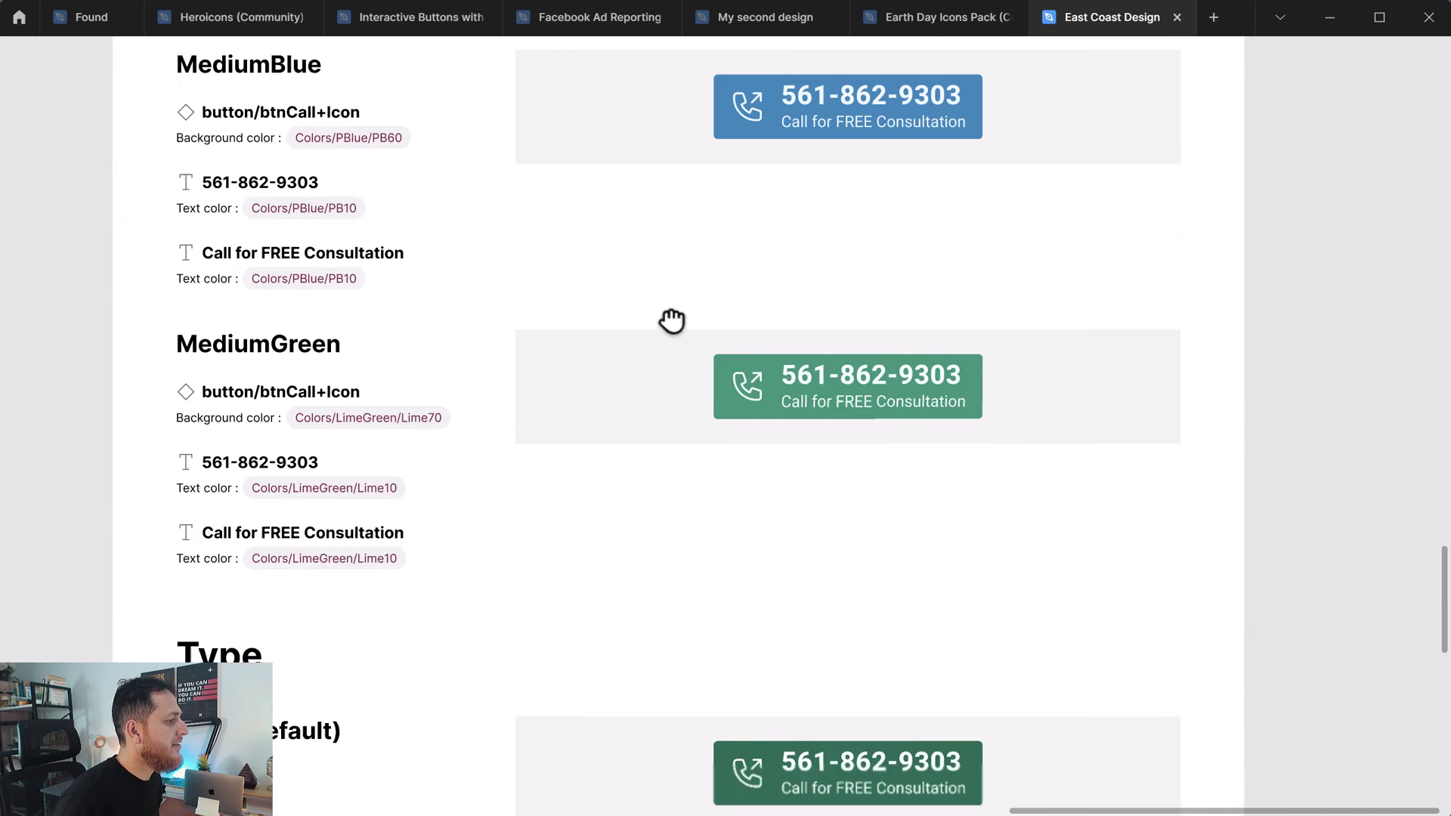
pyautogui.scroll(-8, 672, 321)
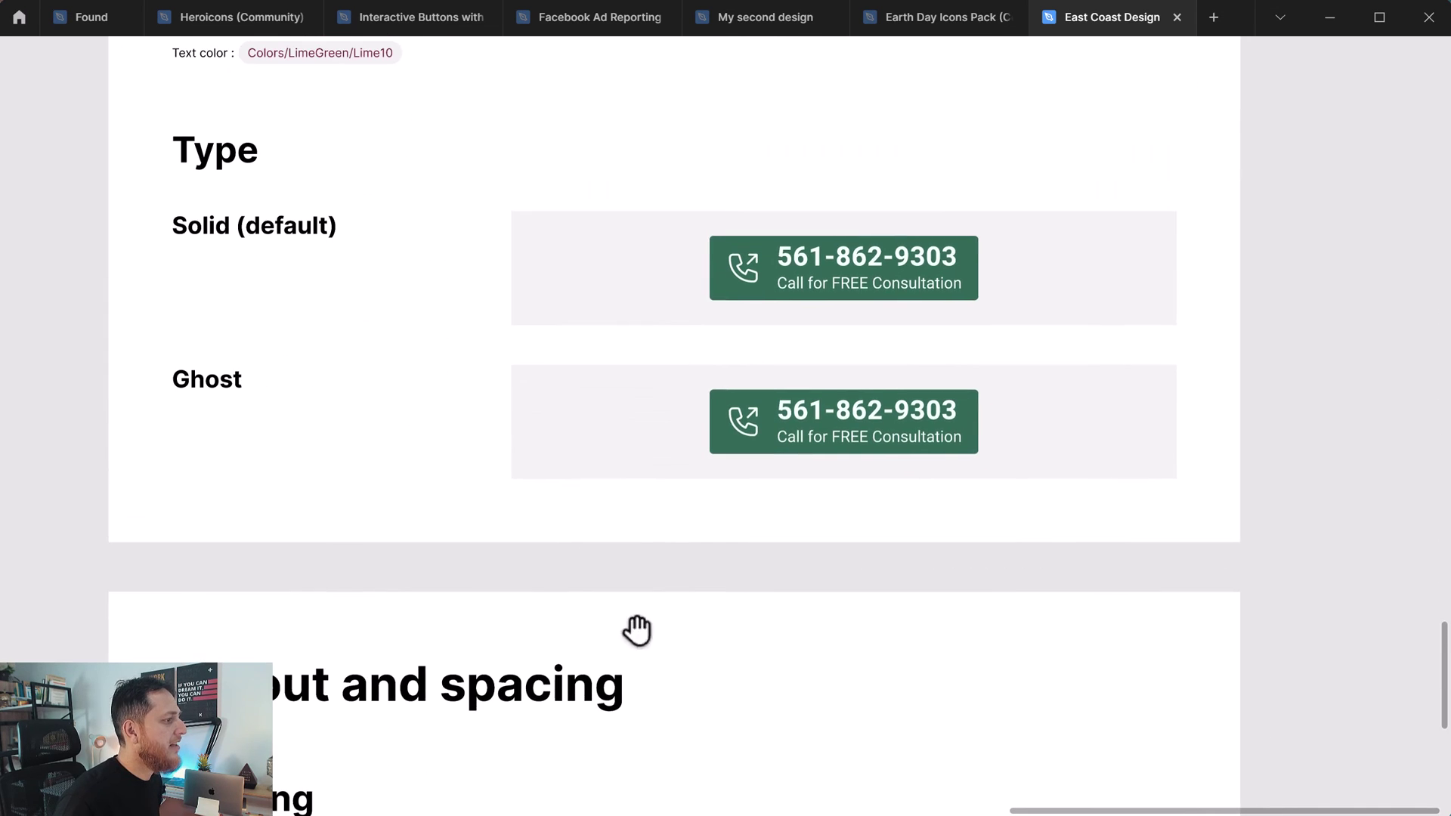
# Drill into the Ghost example's button and set its Type to Ghost
pyautogui.click(799, 438)
pyautogui.doubleClick(798, 438)
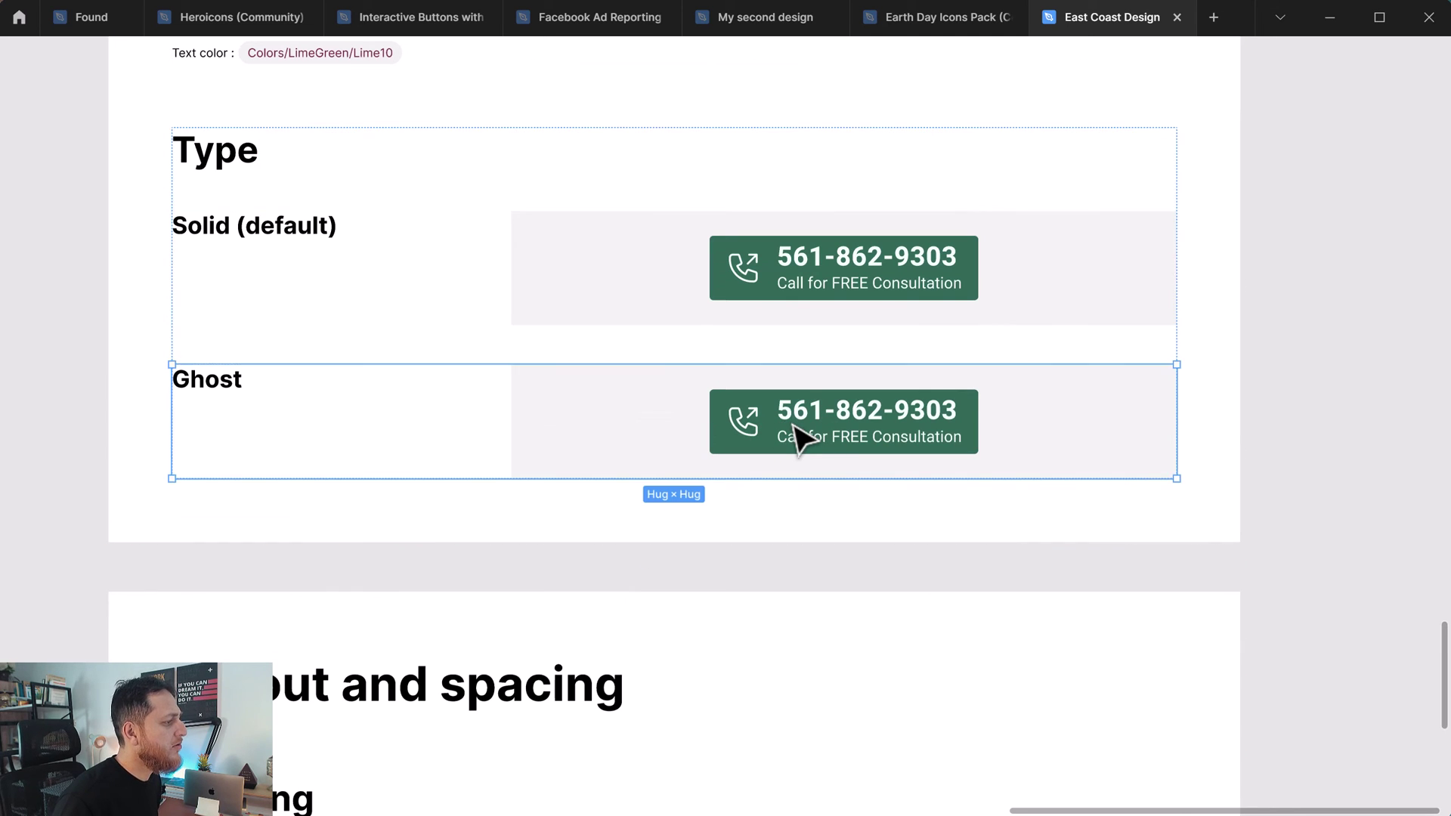
pyautogui.doubleClick(799, 438)
pyautogui.doubleClick(799, 439)
pyautogui.scroll(-5, 799, 439)
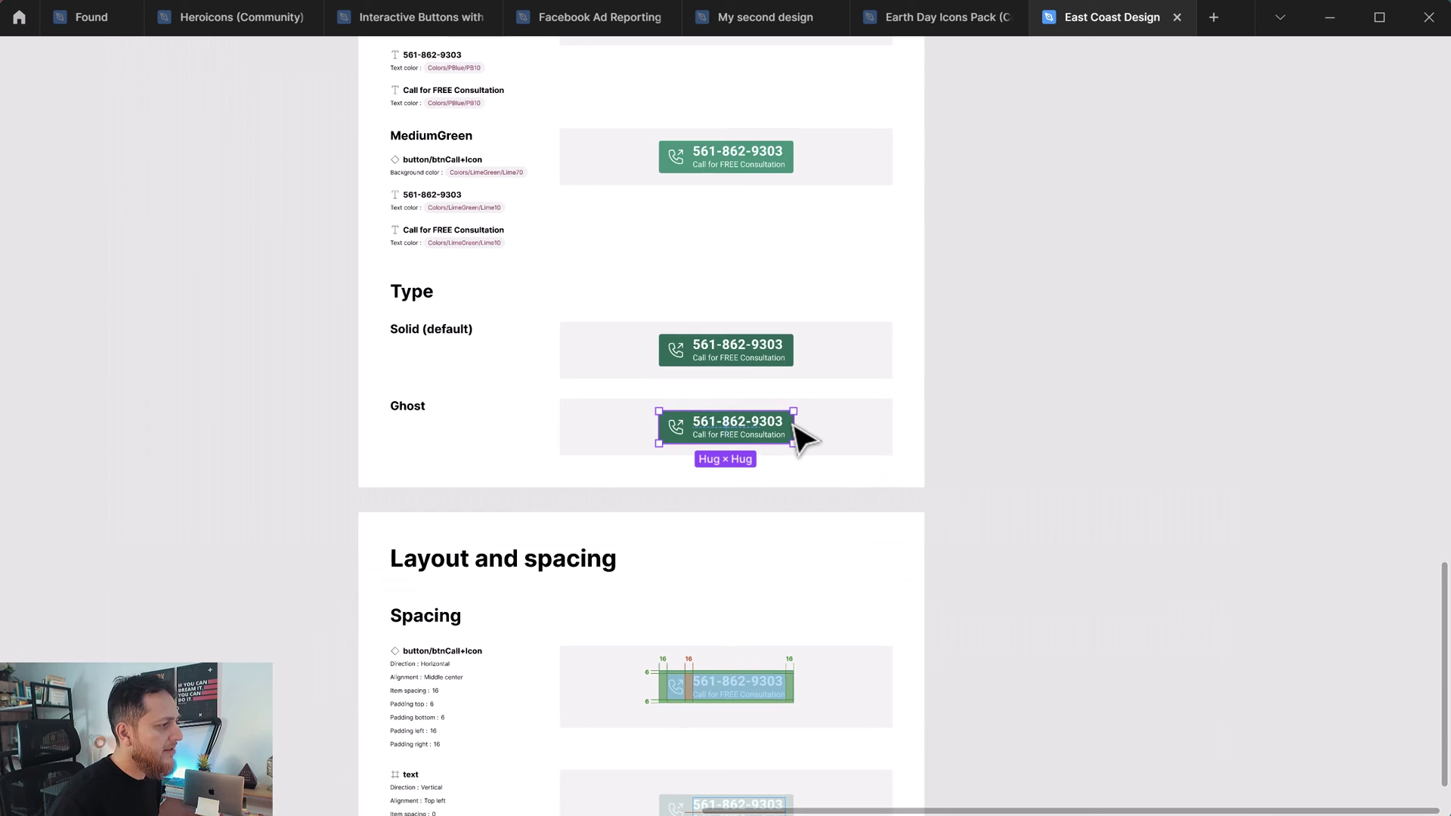
pyautogui.hotkey('ctrl', '\\')
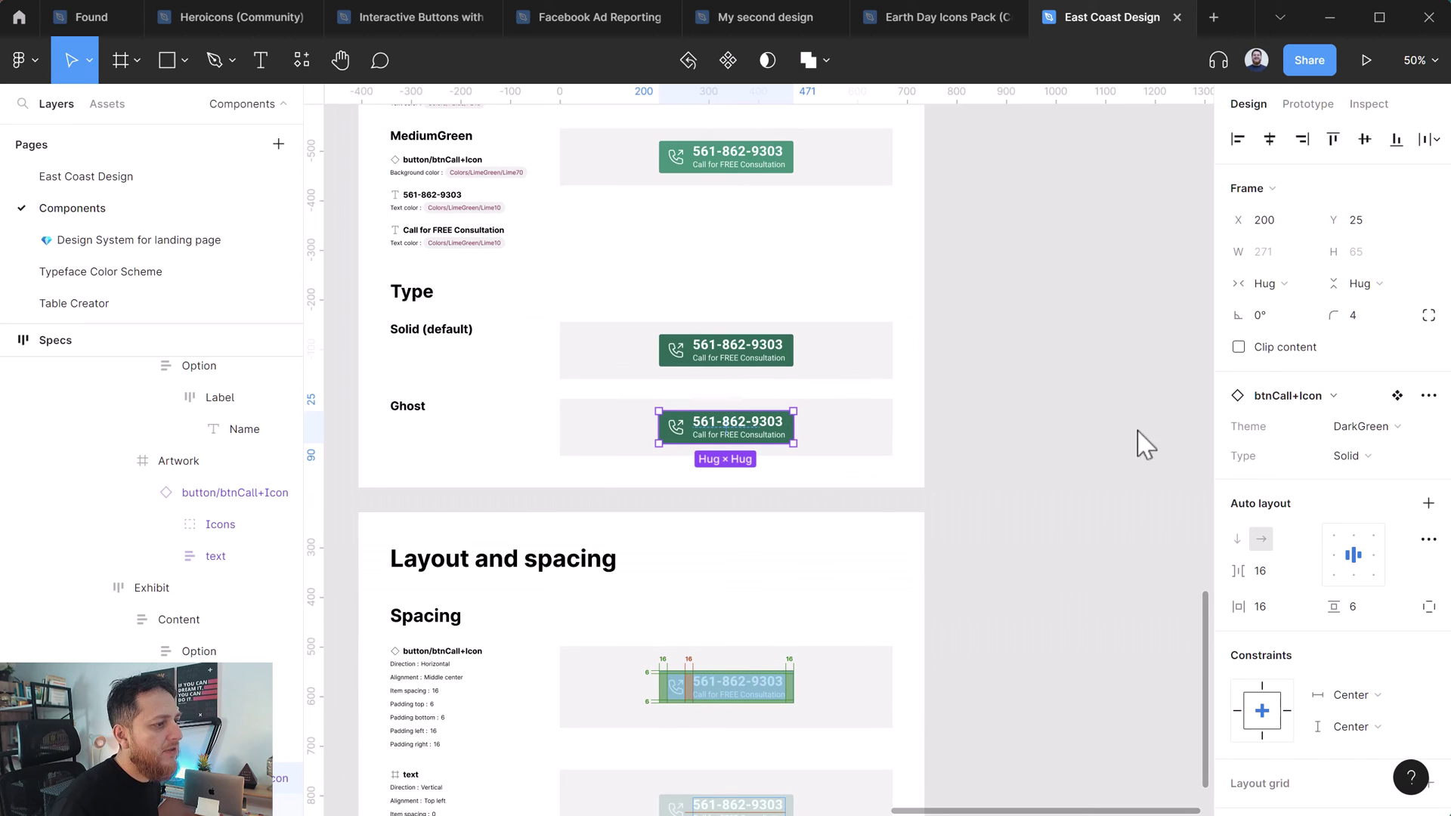
pyautogui.click(1350, 457)
pyautogui.click(1358, 484)
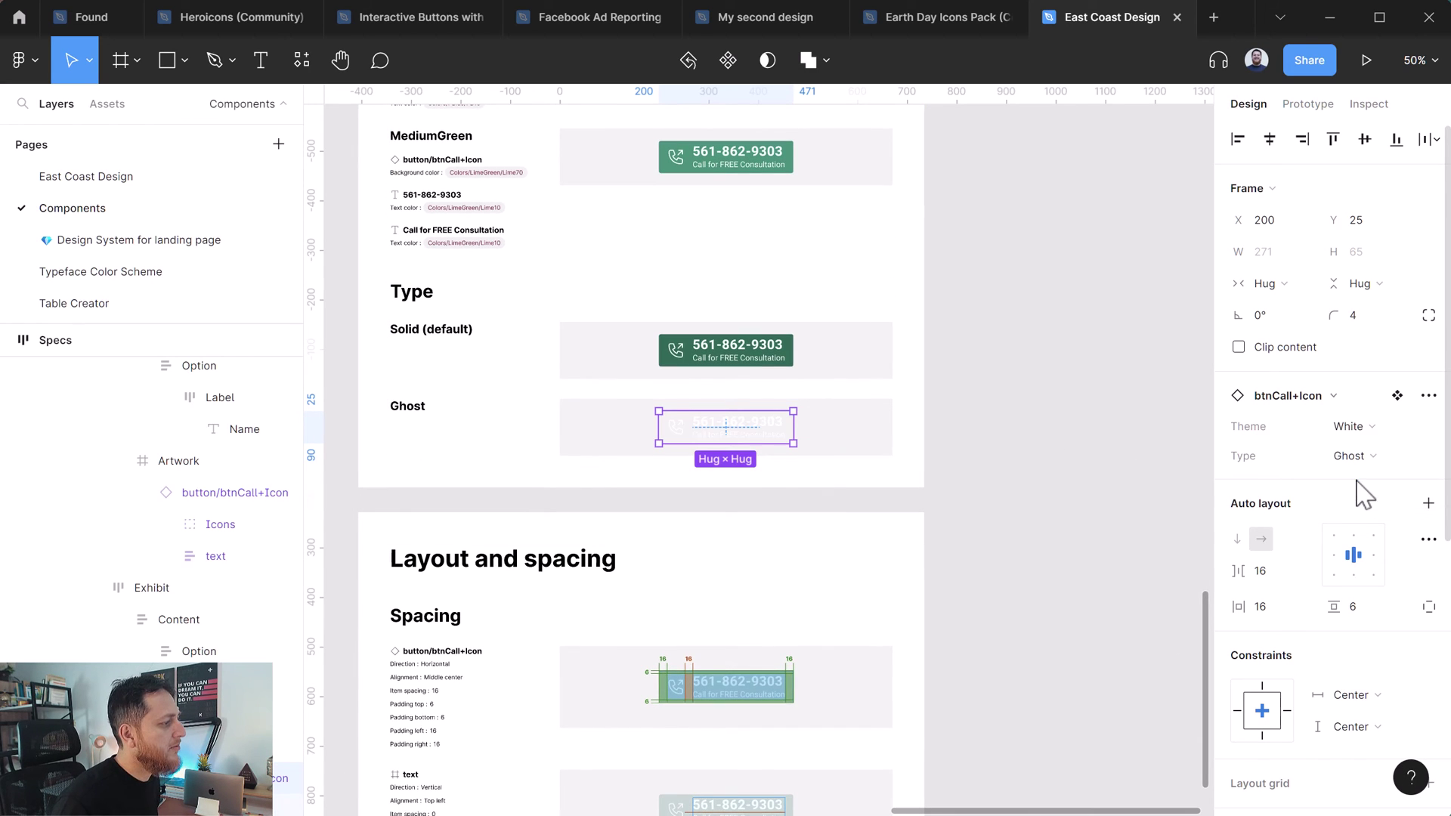
# Deselect and scroll up the spec sheet to review the corrected Ghost example
pyautogui.click(1126, 462)
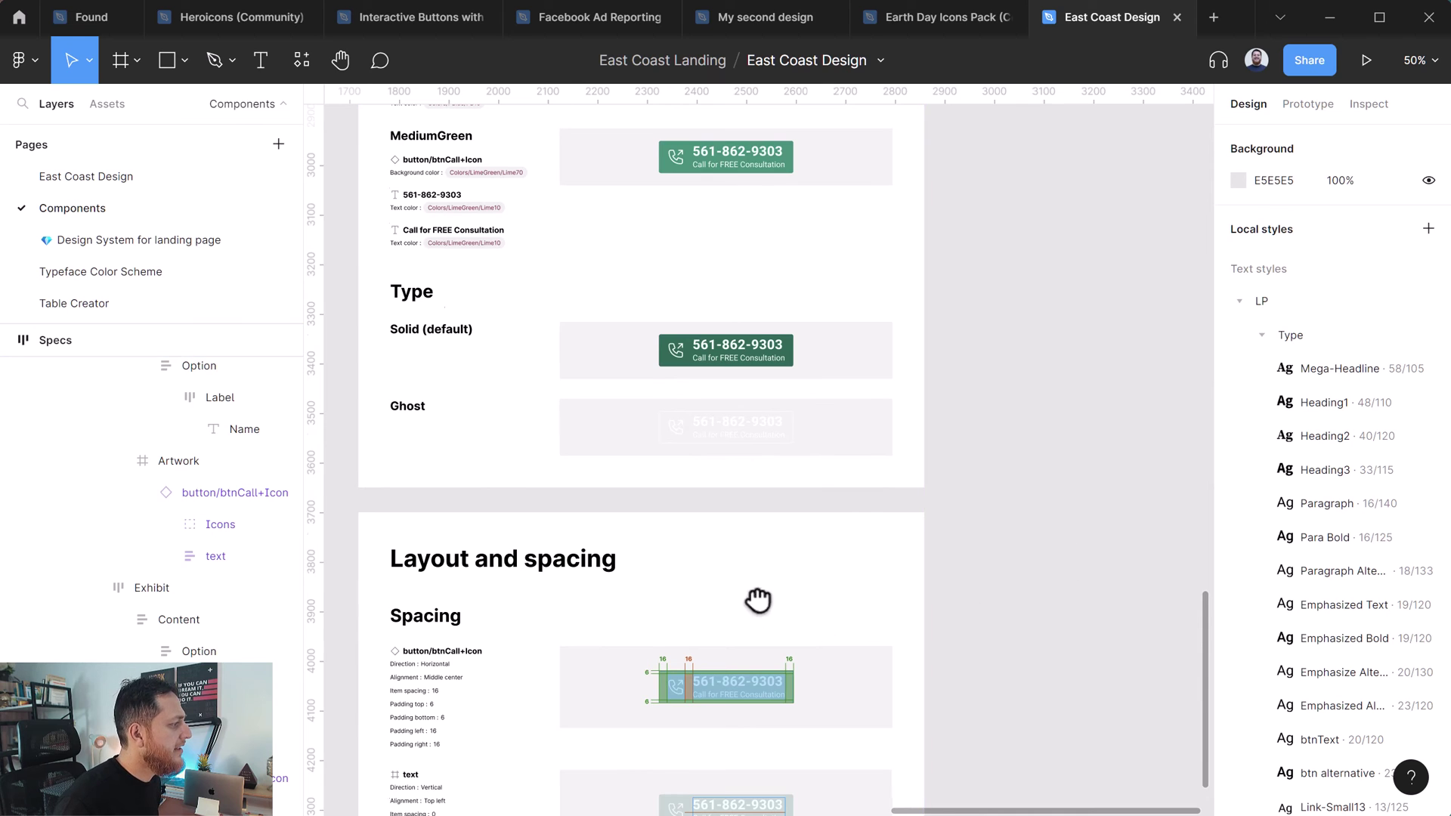
pyautogui.scroll(-5, 758, 600)
pyautogui.scroll(8, 793, 415)
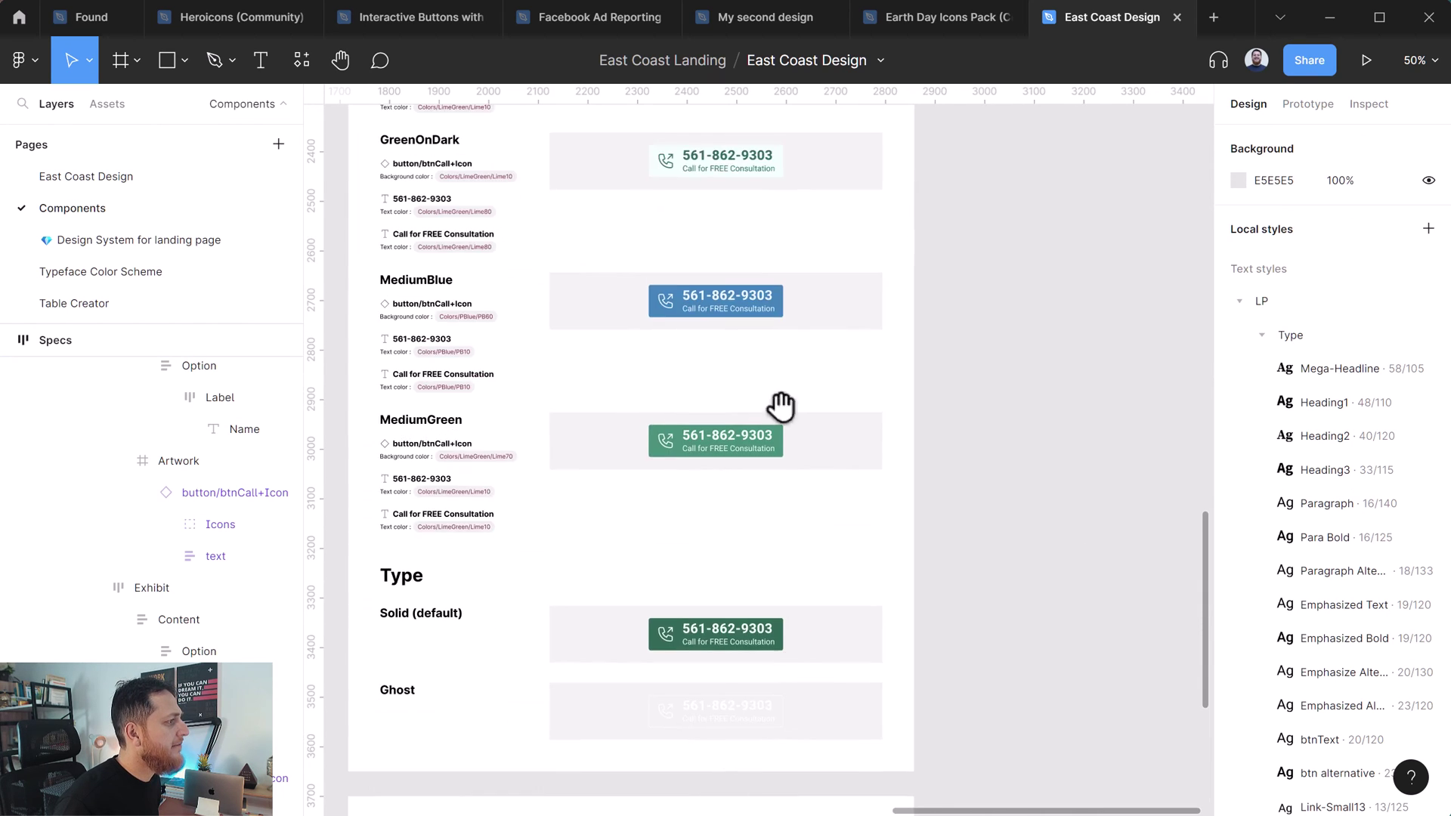
pyautogui.scroll(7, 780, 406)
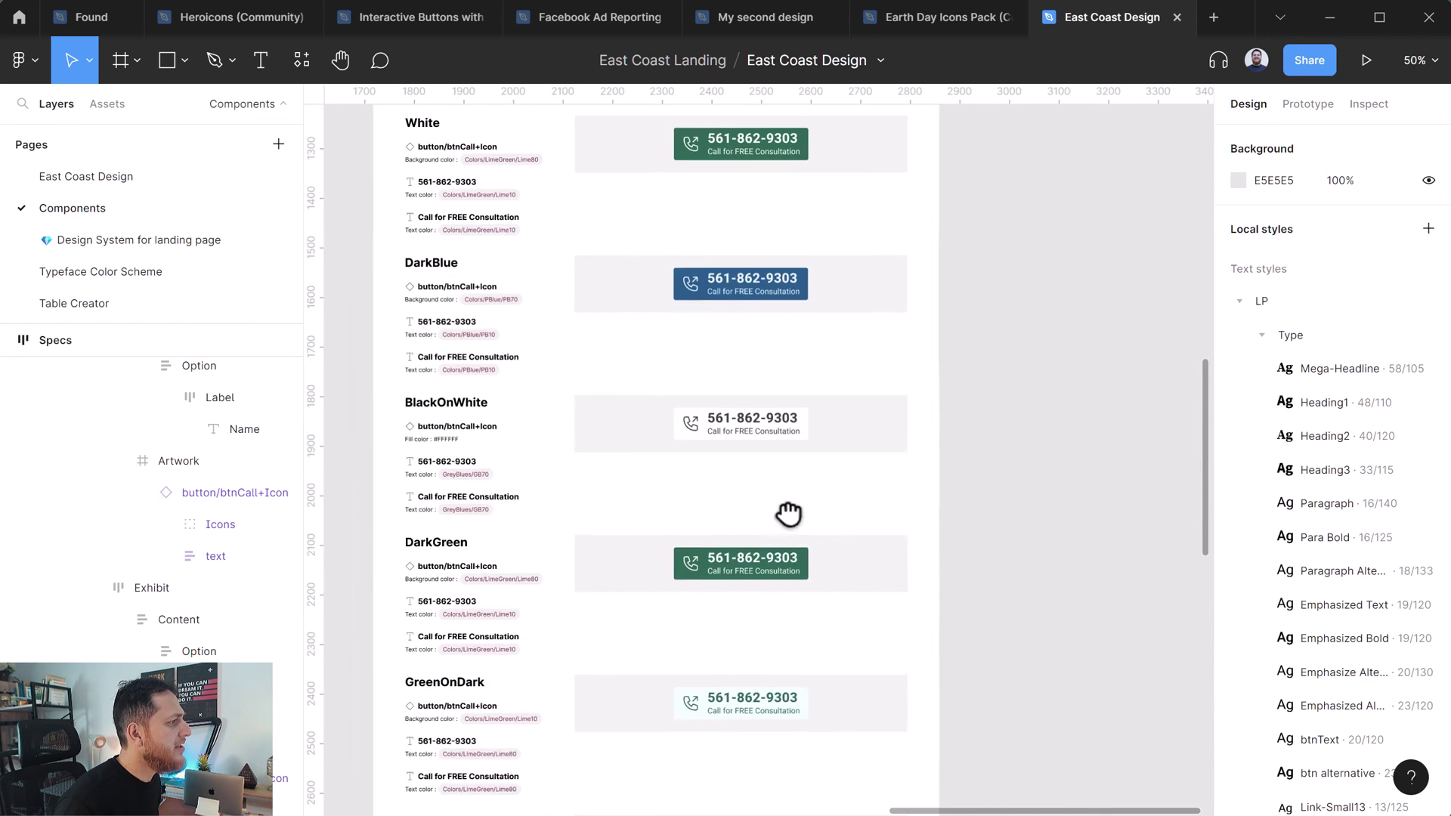
pyautogui.scroll(5, 788, 514)
pyautogui.moveTo(737, 452); pyautogui.dragTo(803, 446)
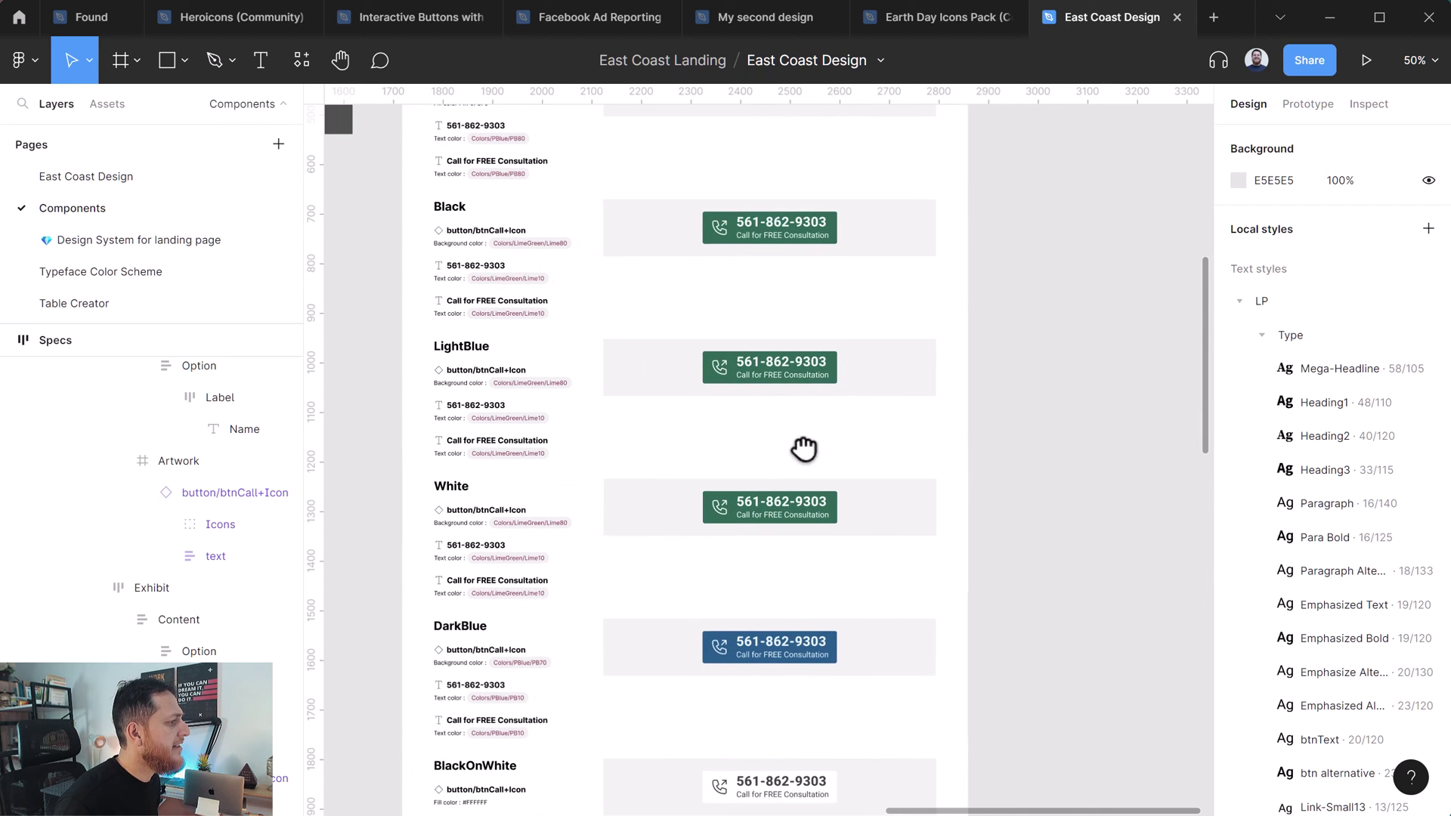
# Give the LightBlue example button the LightBlue theme and Solid type, then deselect
pyautogui.click(782, 385)
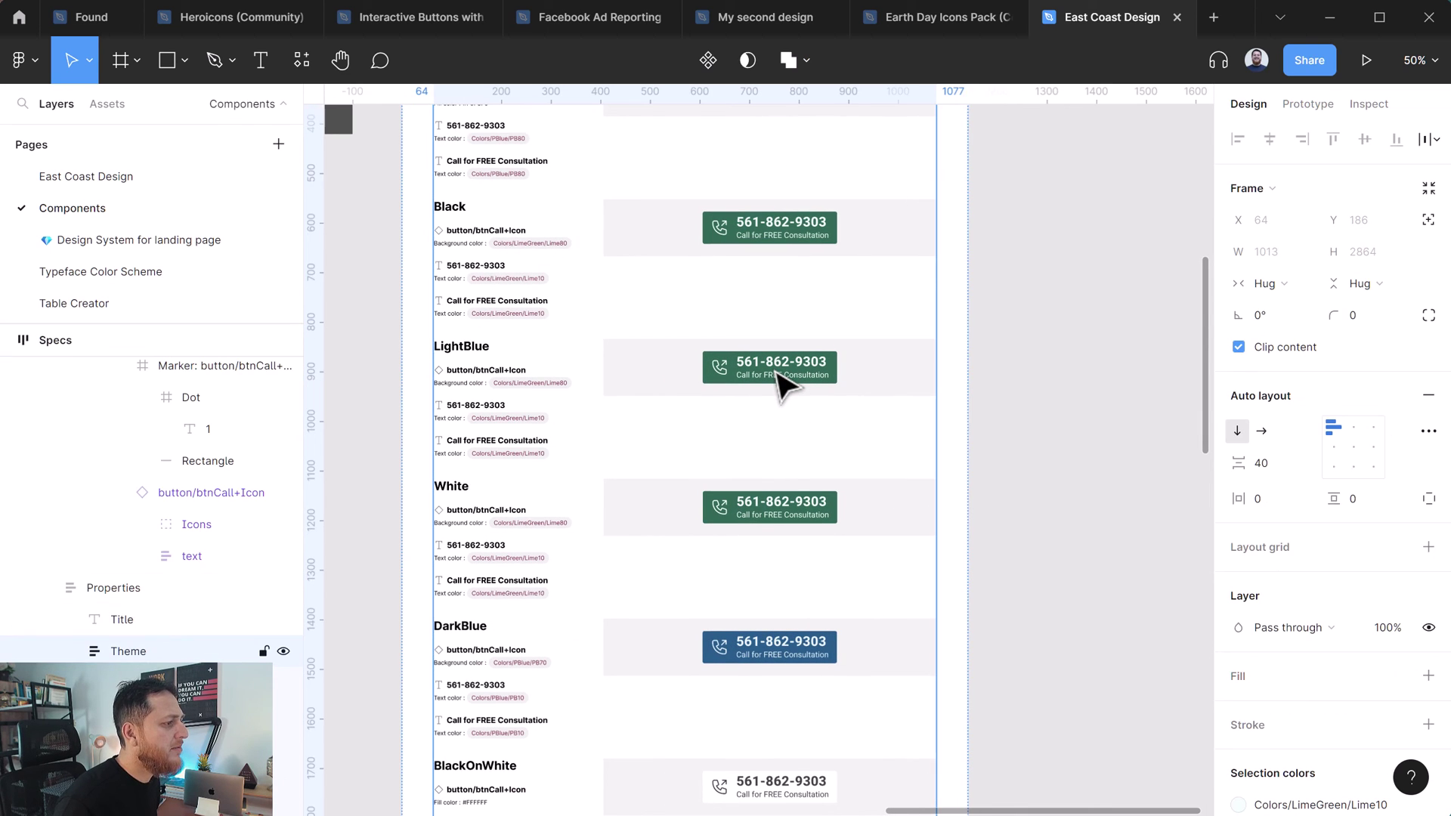
pyautogui.doubleClick(779, 374)
pyautogui.doubleClick(779, 374)
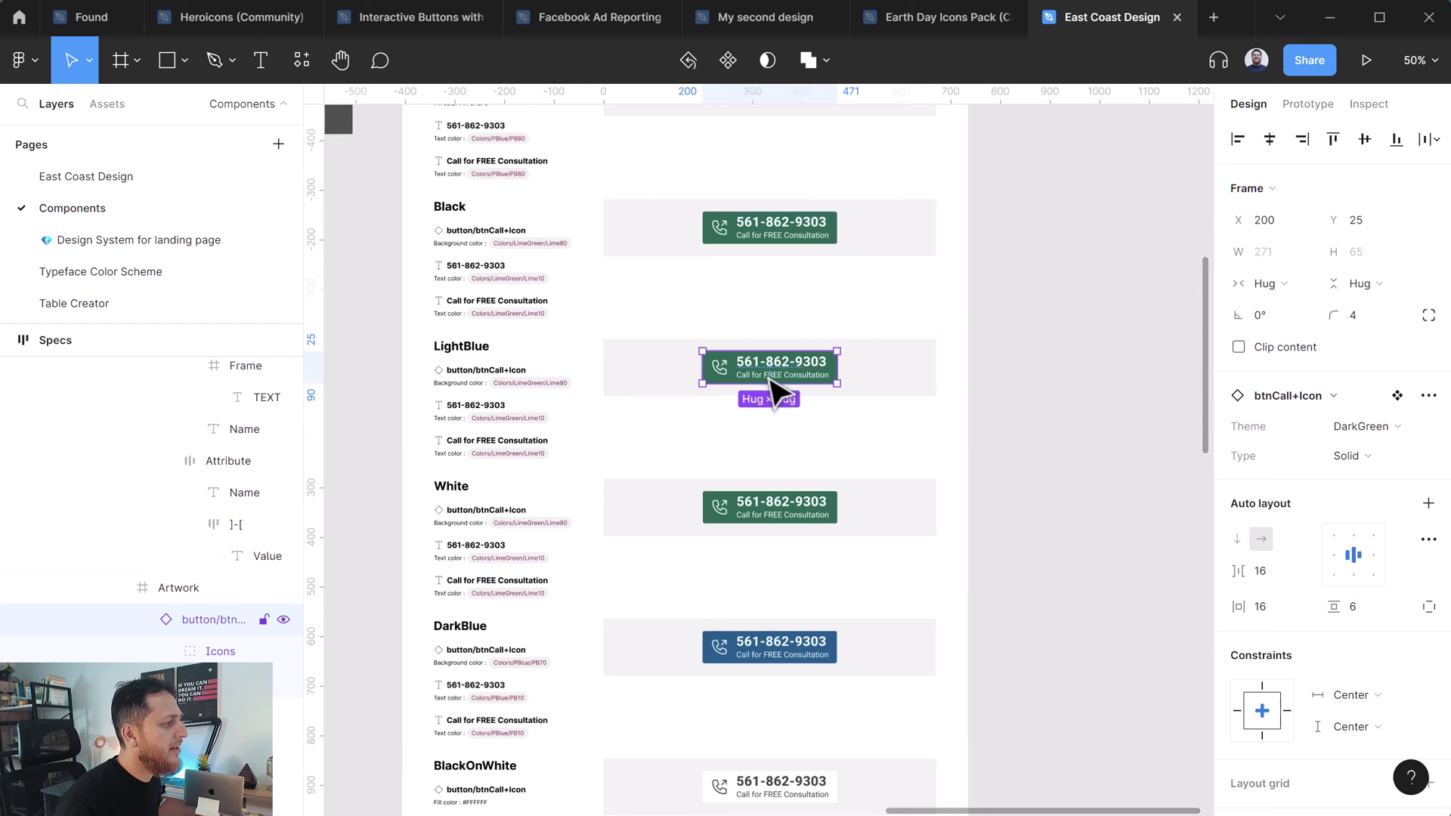
pyautogui.click(1361, 424)
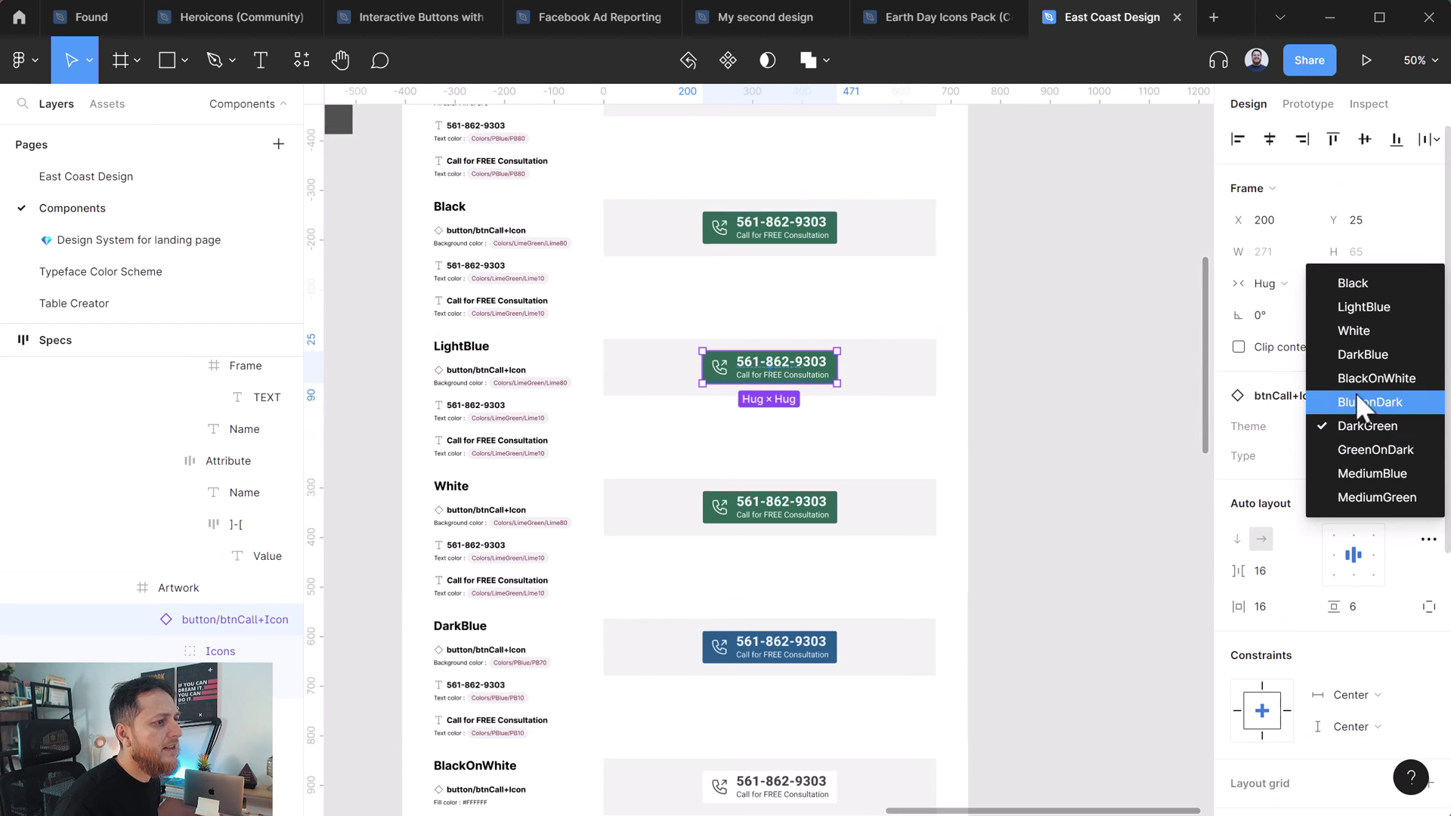
pyautogui.click(1353, 307)
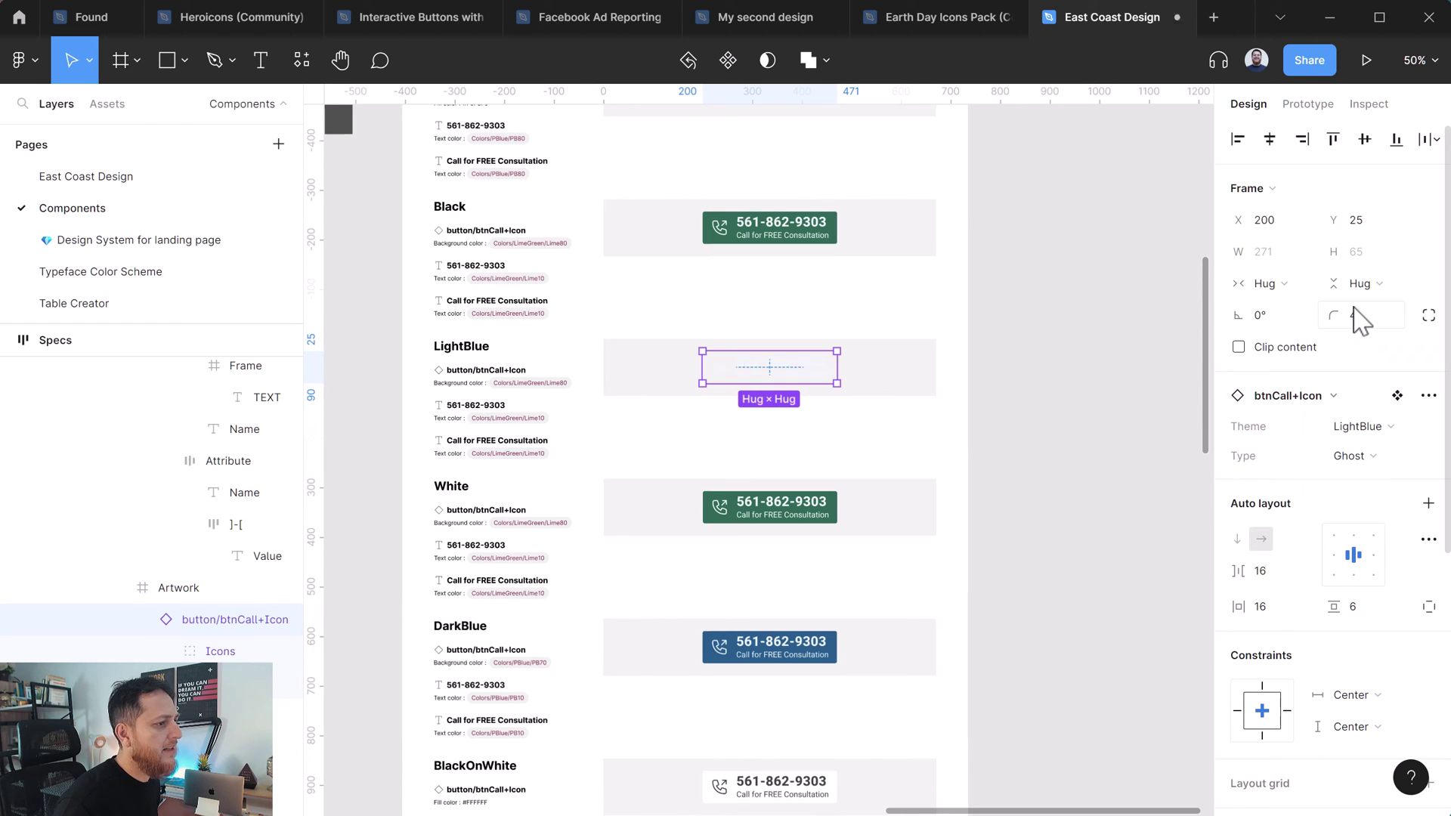
pyautogui.click(1366, 456)
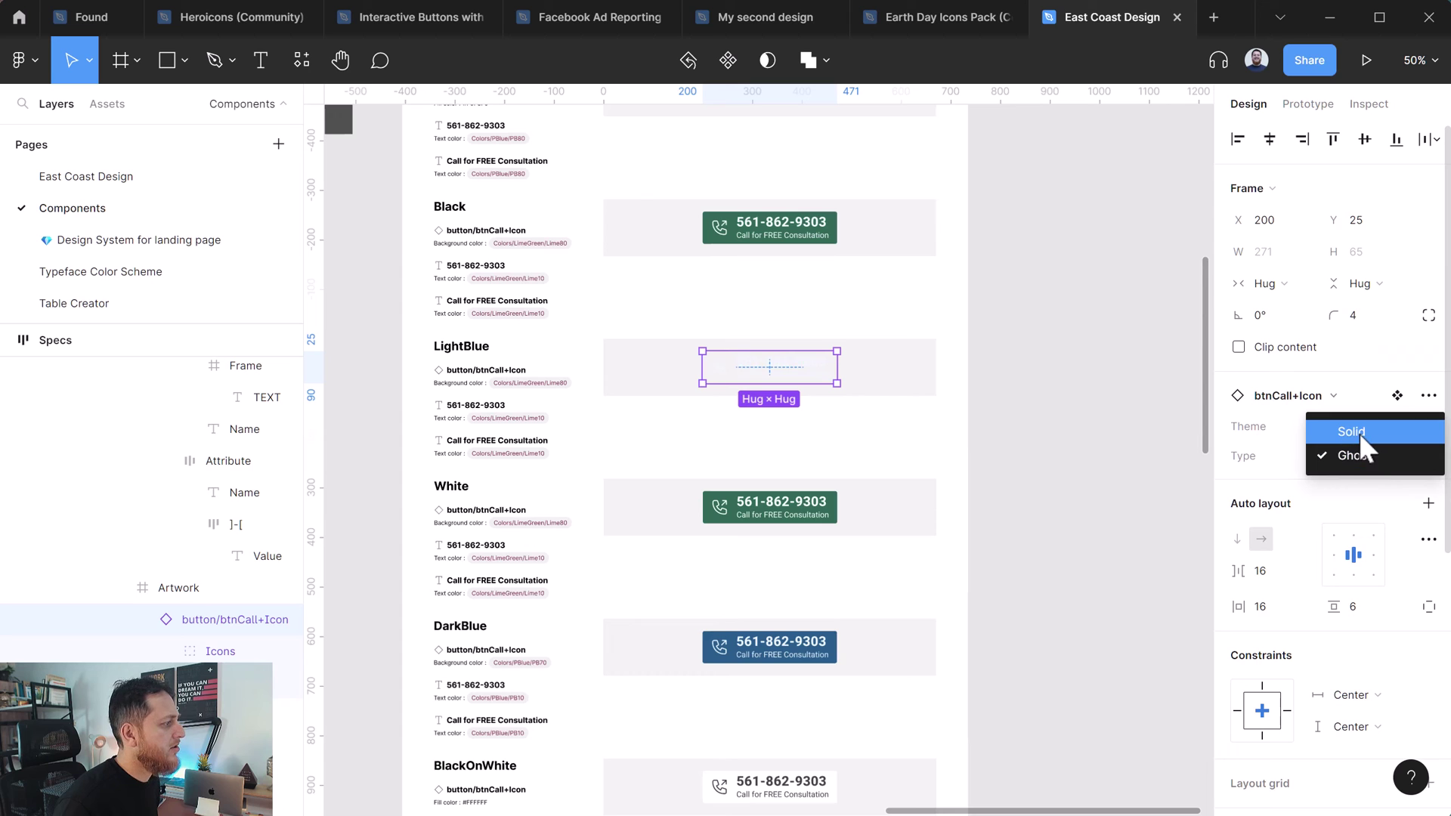
pyautogui.click(1359, 435)
pyautogui.click(1061, 491)
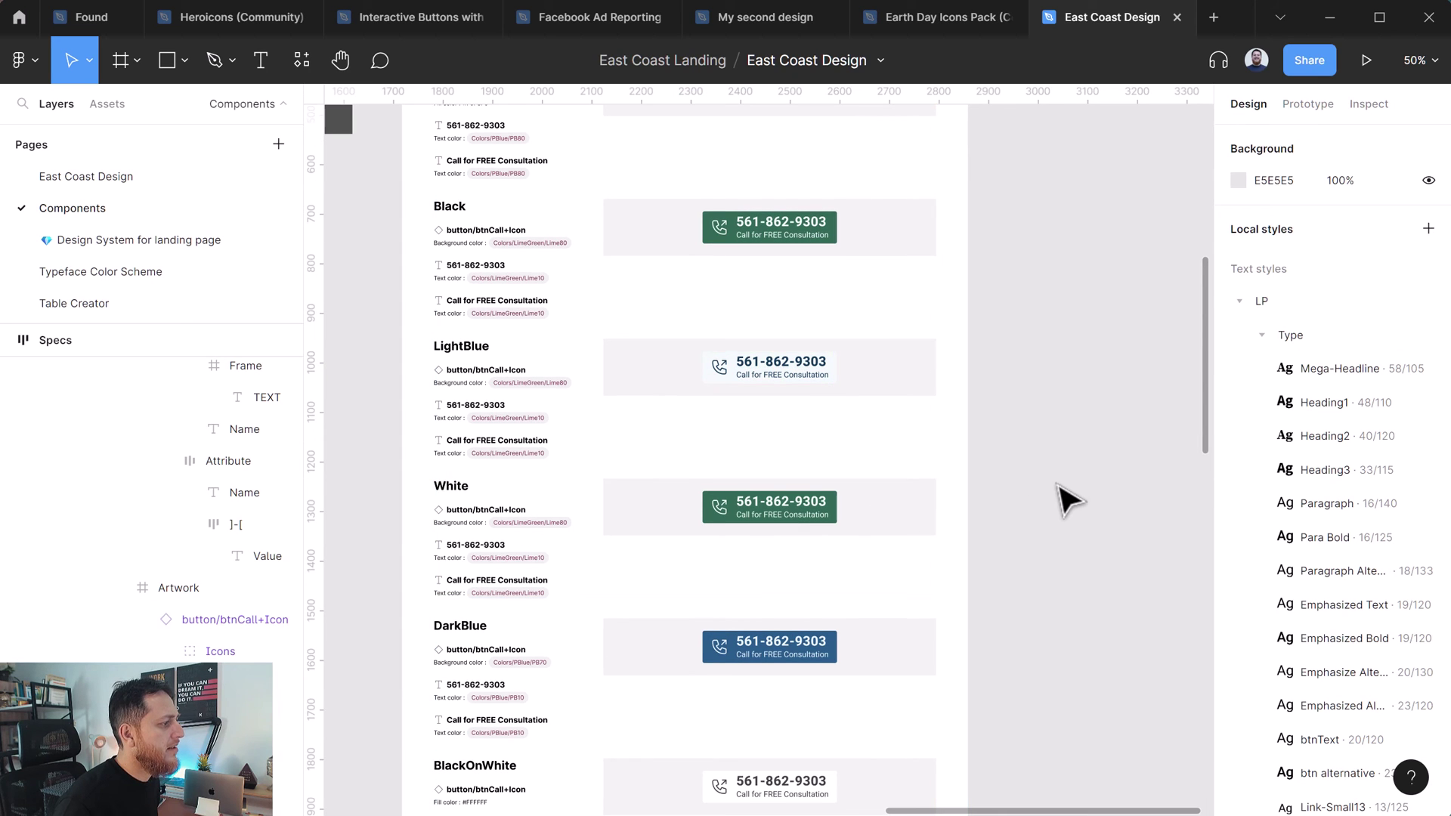
# Inspect the BlueonDark example button's settings and the LightBlue example's artwork frame
pyautogui.scroll(5, 1066, 499)
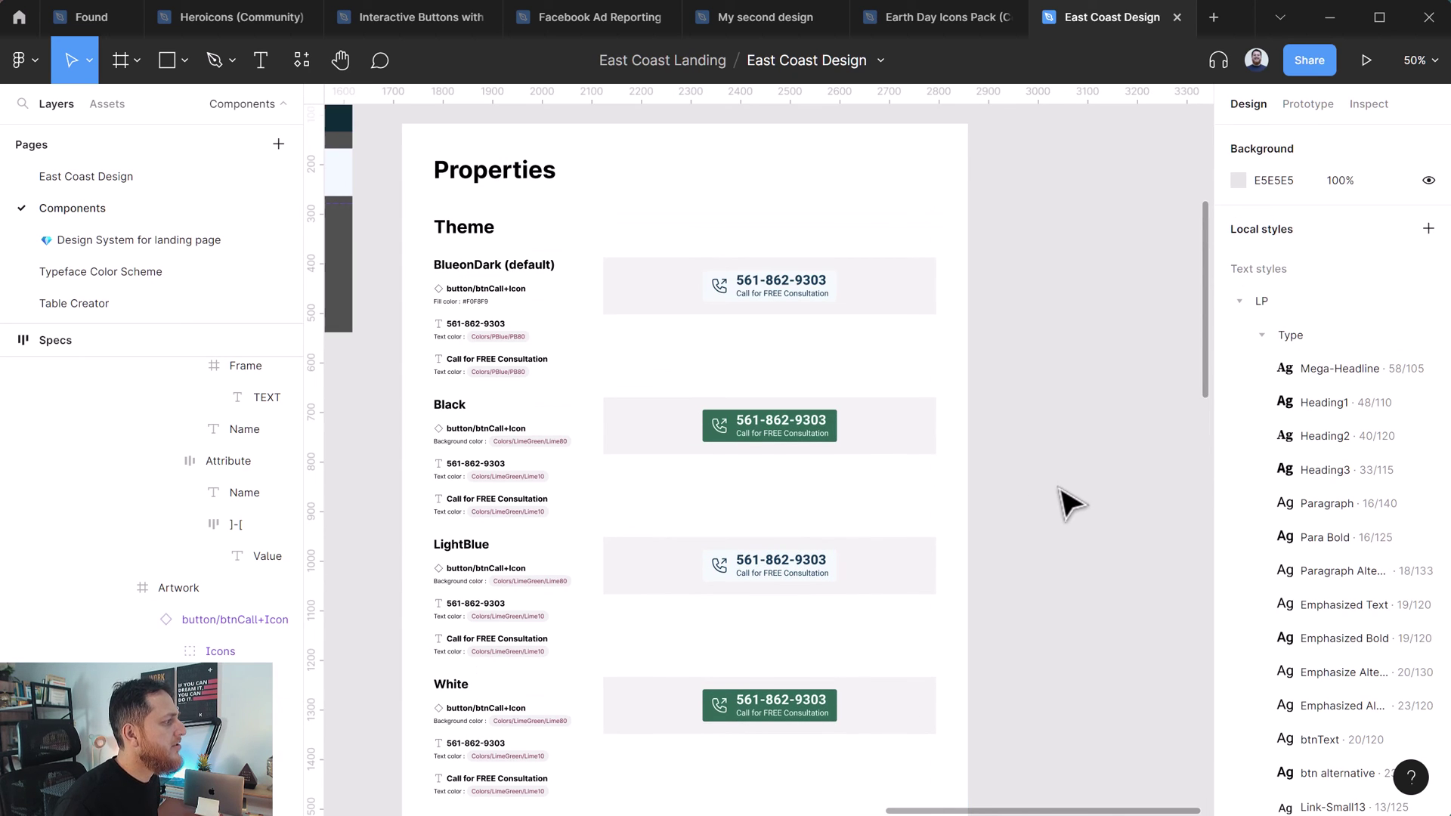
pyautogui.click(810, 293)
pyautogui.doubleClick(812, 295)
pyautogui.doubleClick(816, 298)
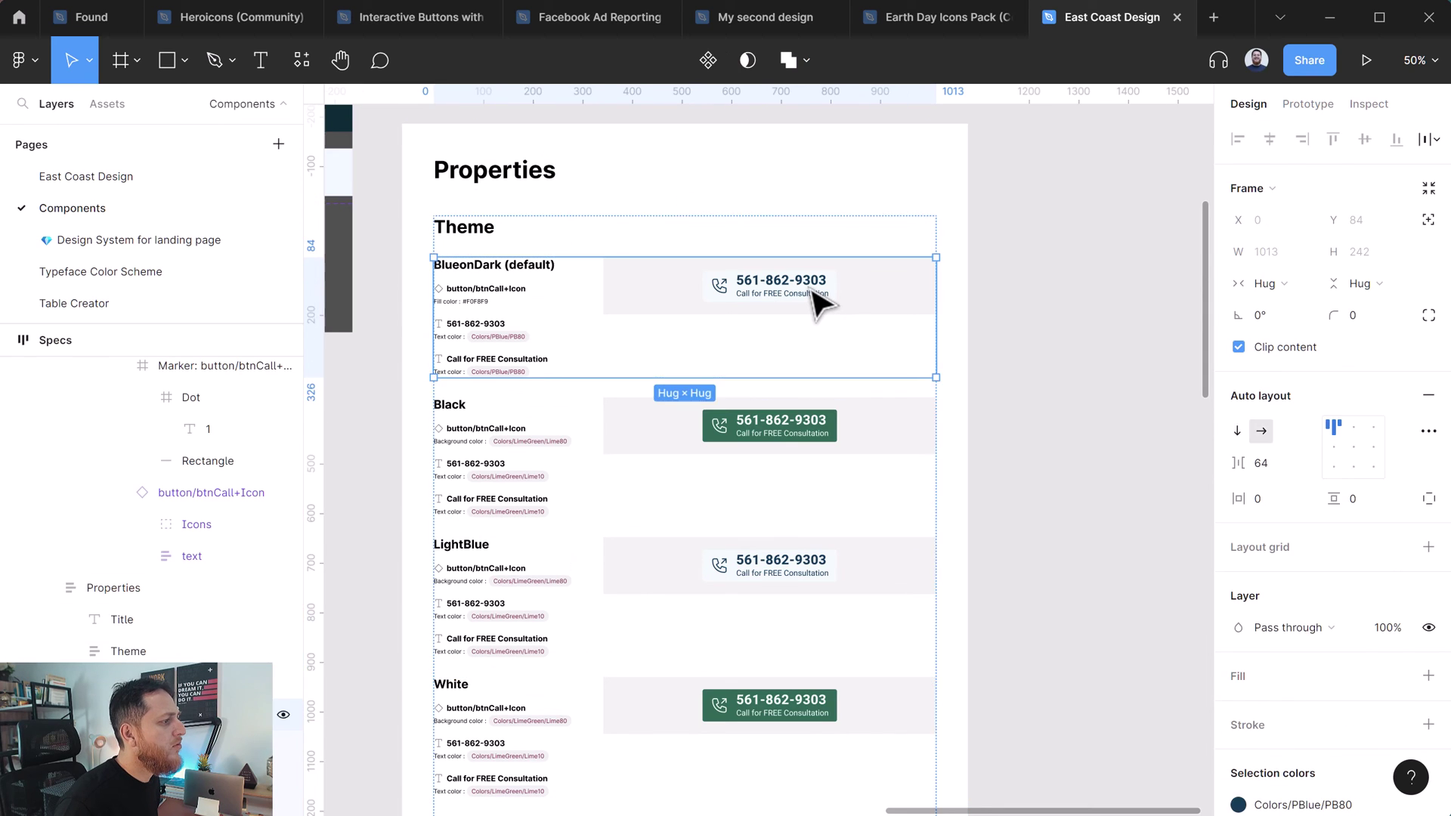
pyautogui.doubleClick(813, 293)
pyautogui.doubleClick(813, 294)
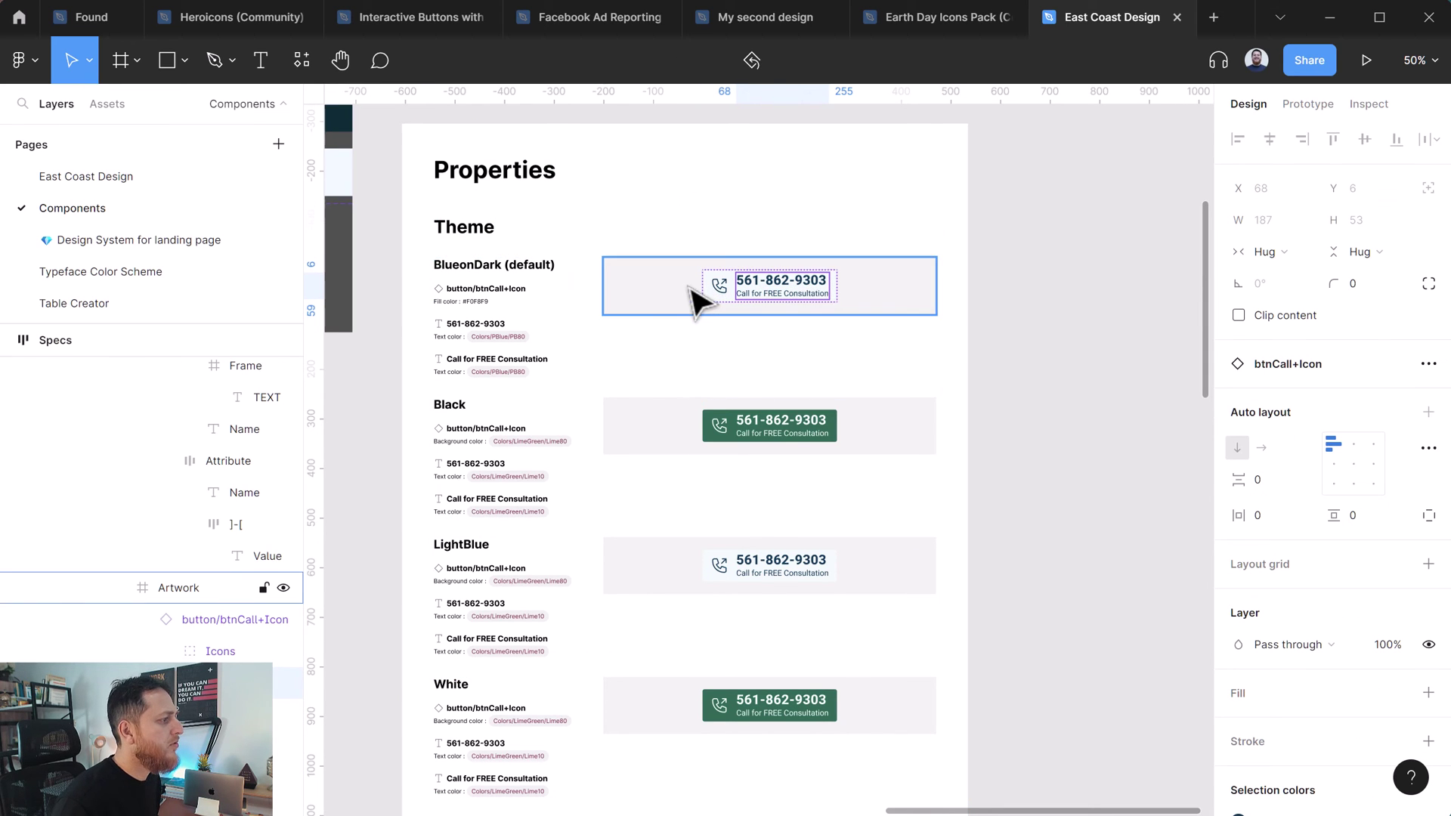
pyautogui.click(219, 619)
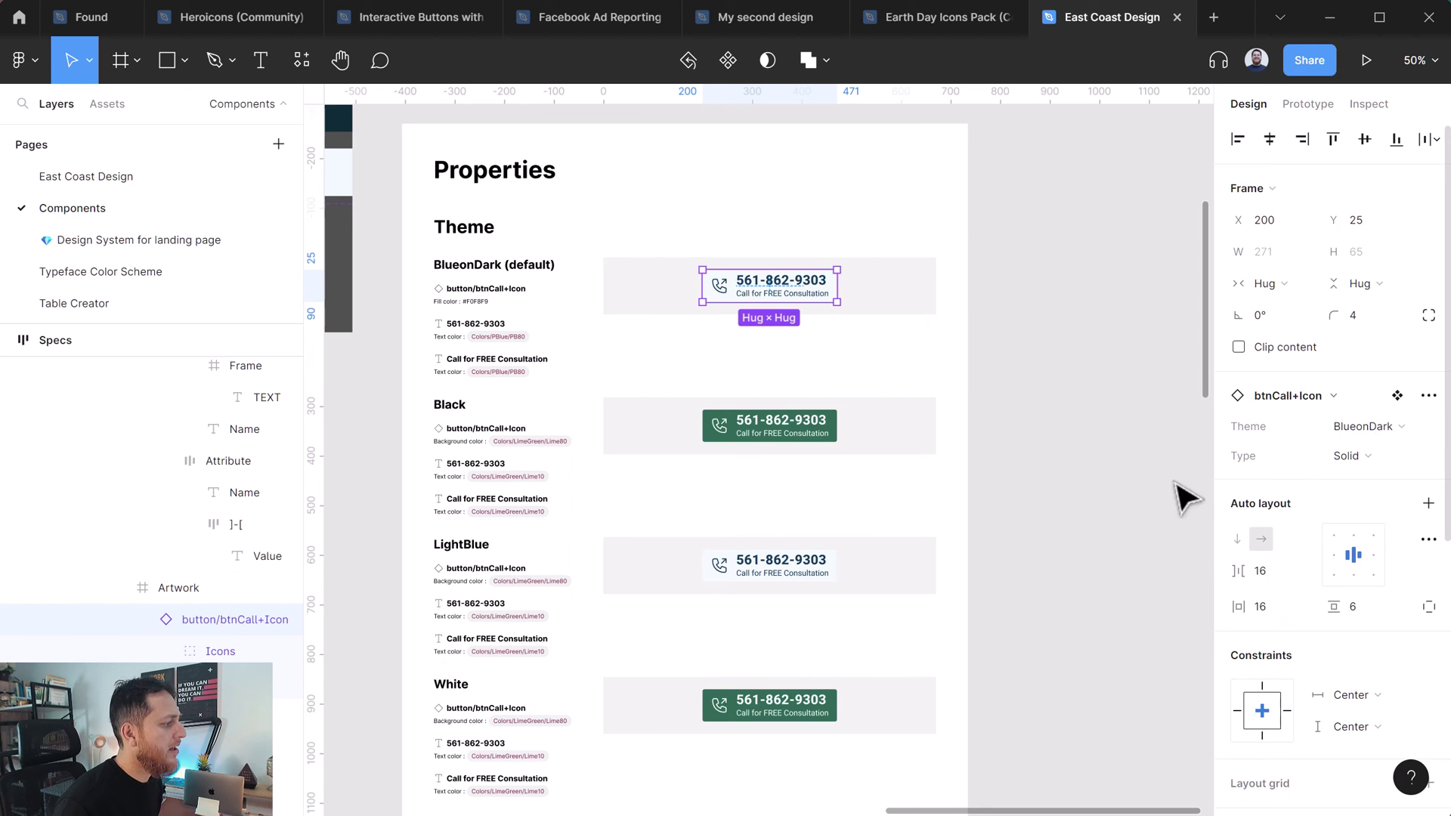
pyautogui.click(809, 570)
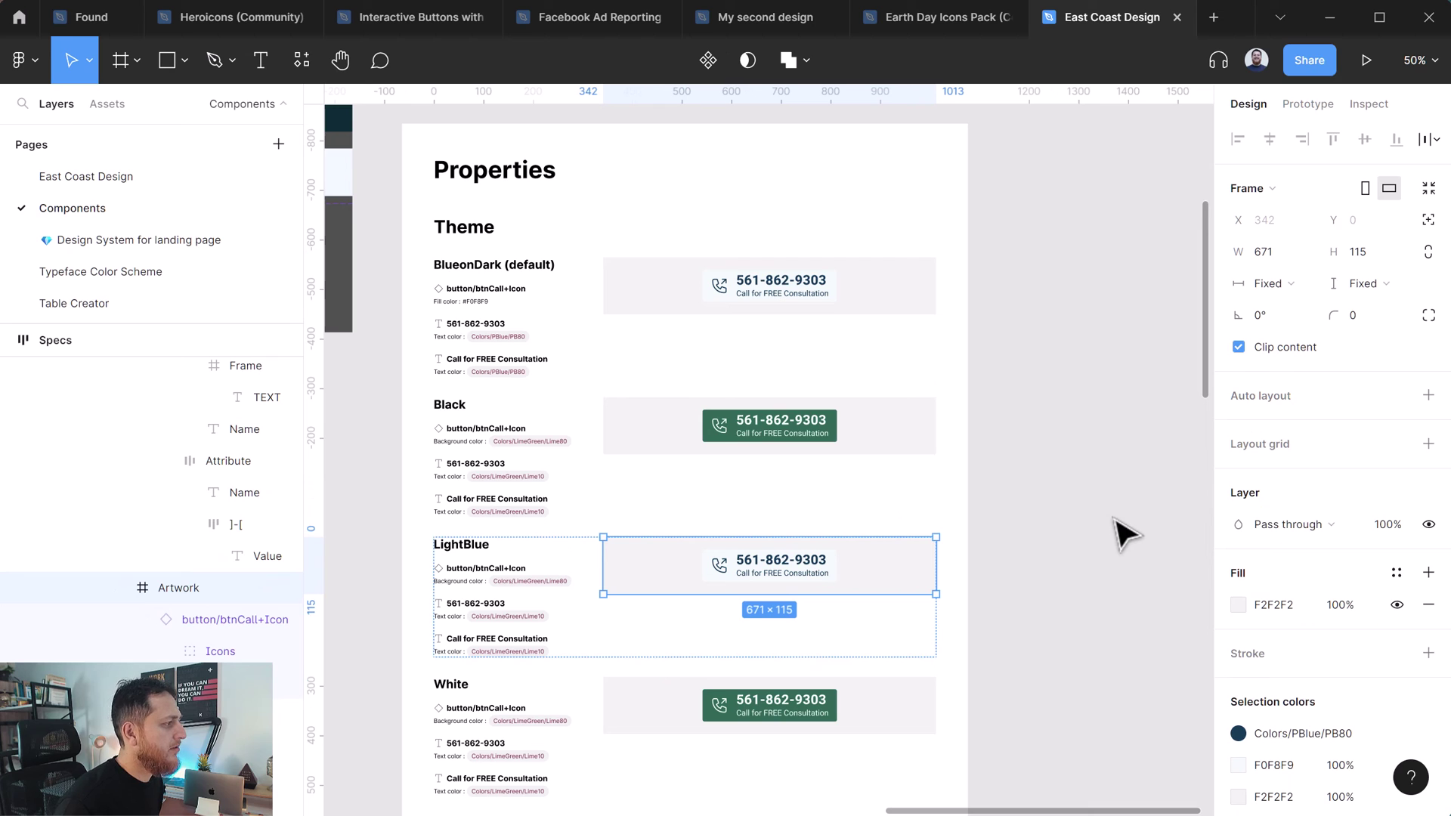
# Scroll the spec sheet back to its title and Anatomy section
pyautogui.scroll(-5, 1126, 533)
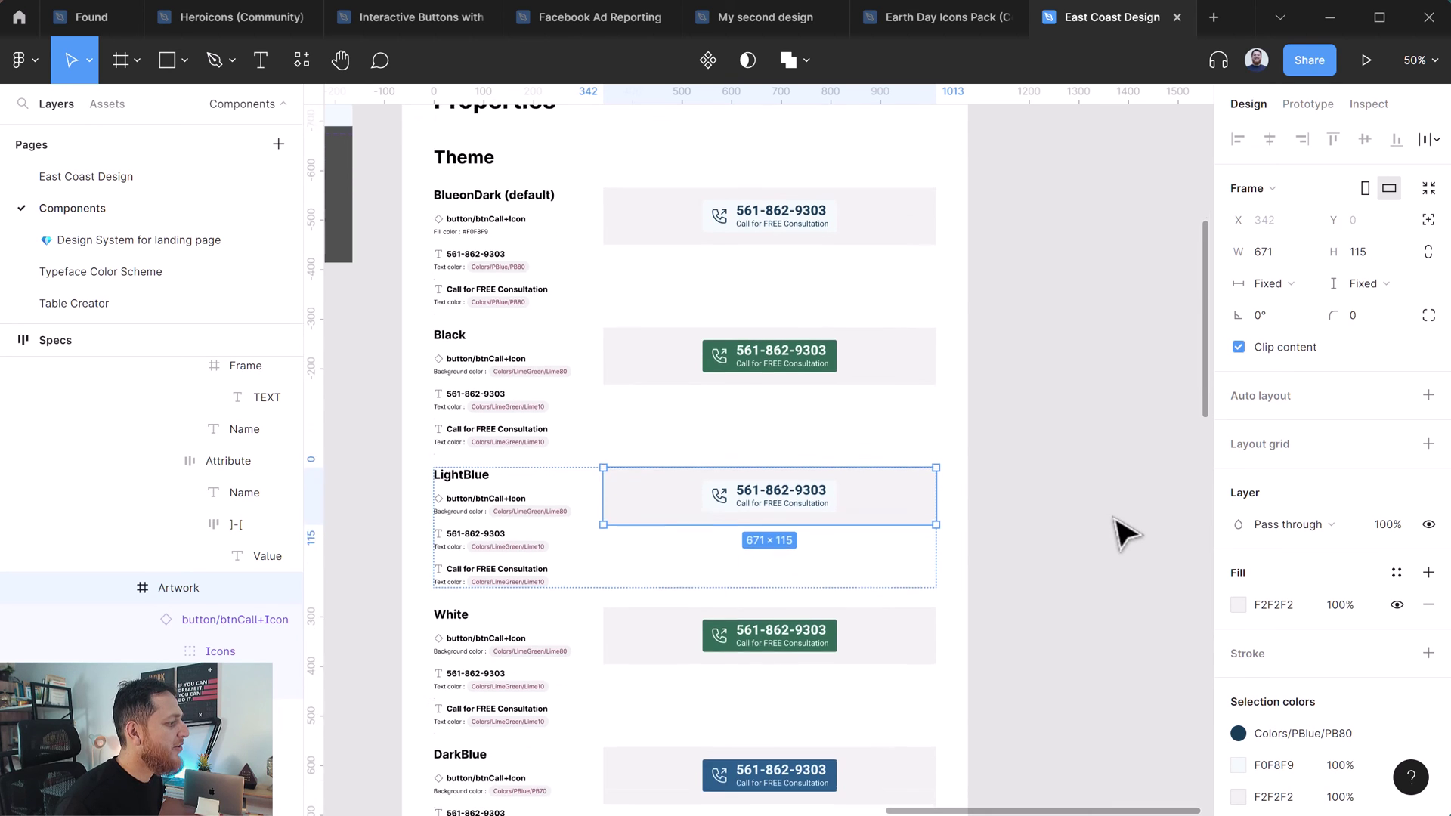
pyautogui.scroll(-1, 1126, 533)
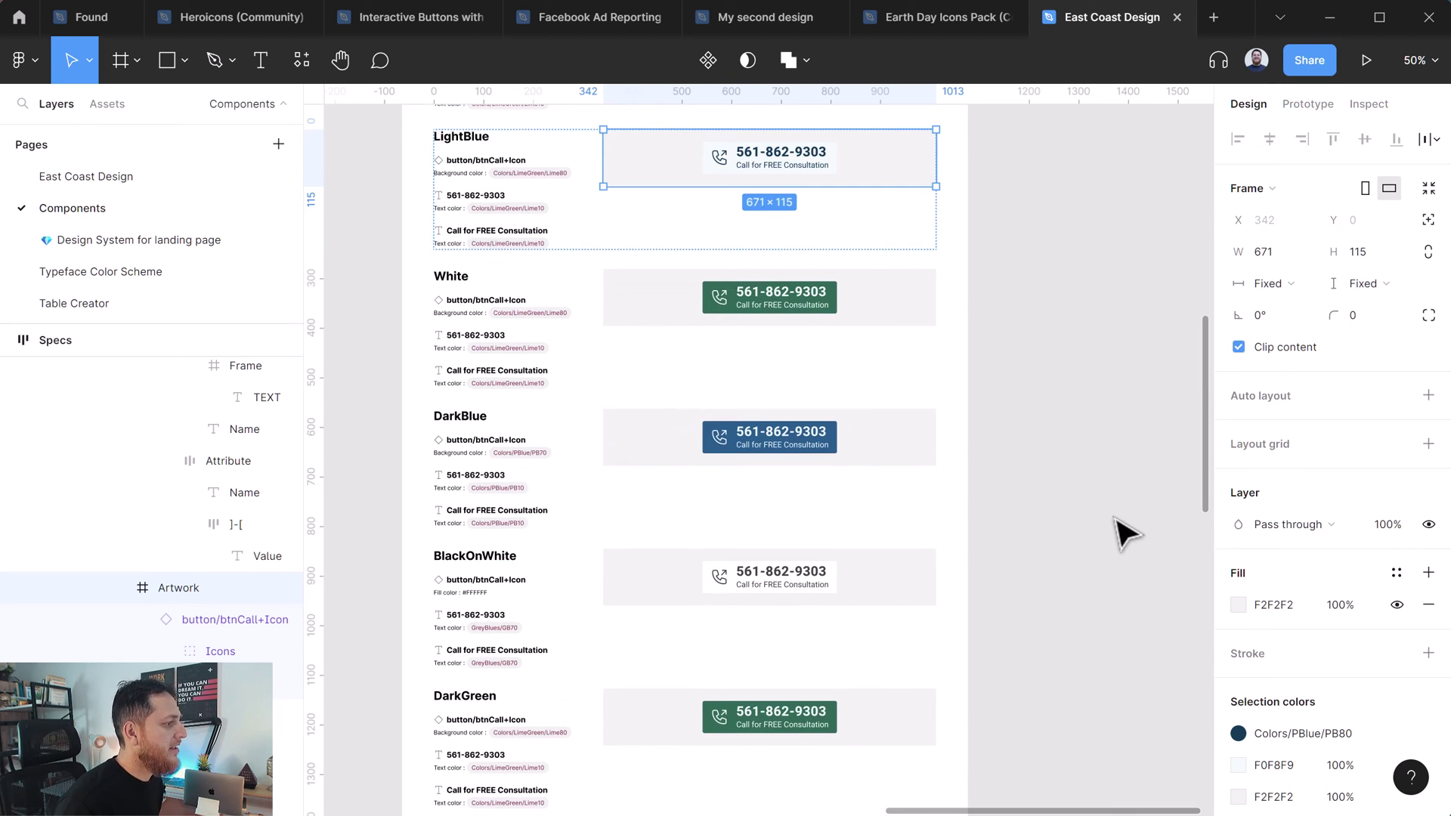
pyautogui.scroll(-4, 1030, 551)
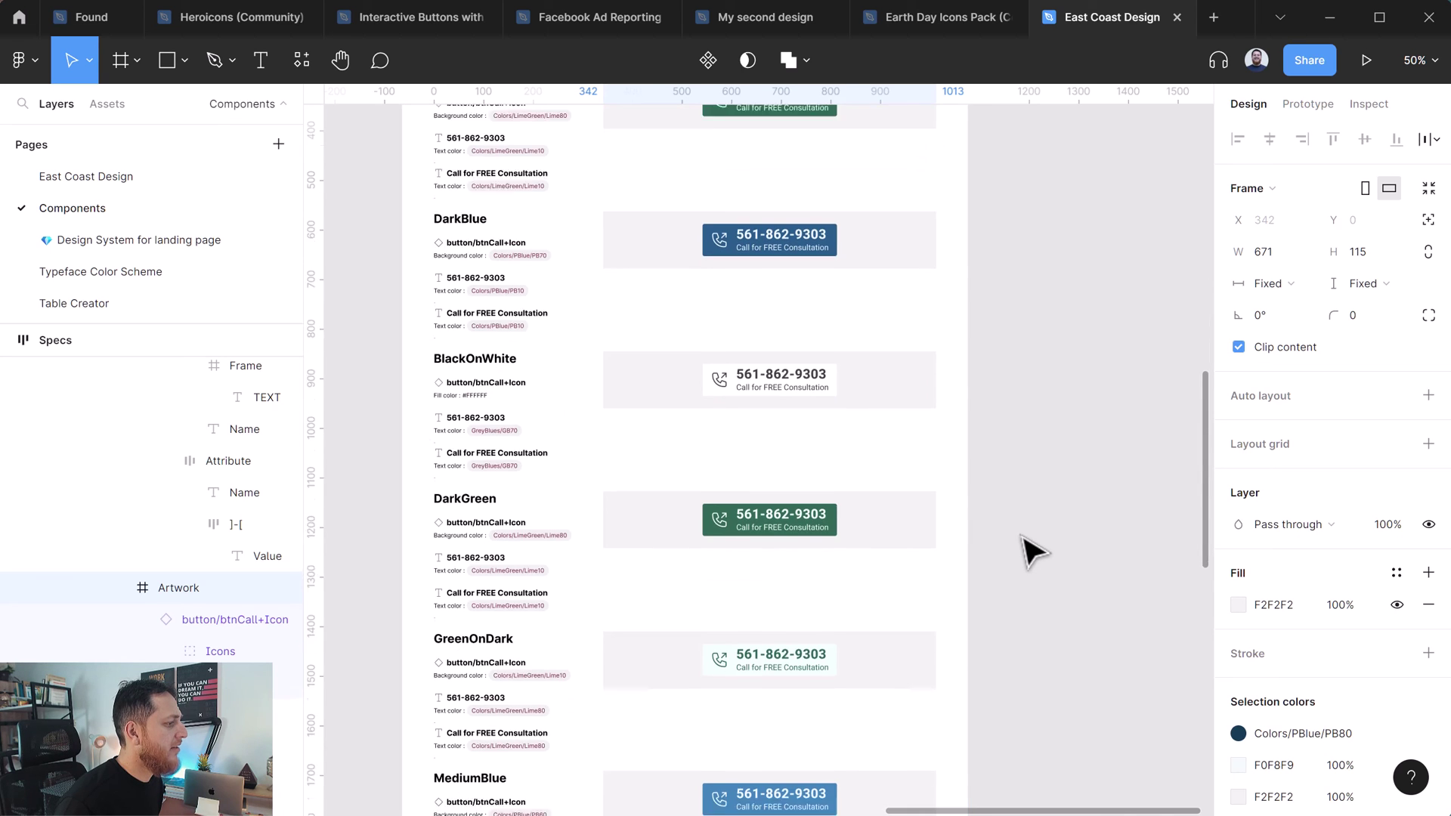
pyautogui.scroll(-6, 1033, 552)
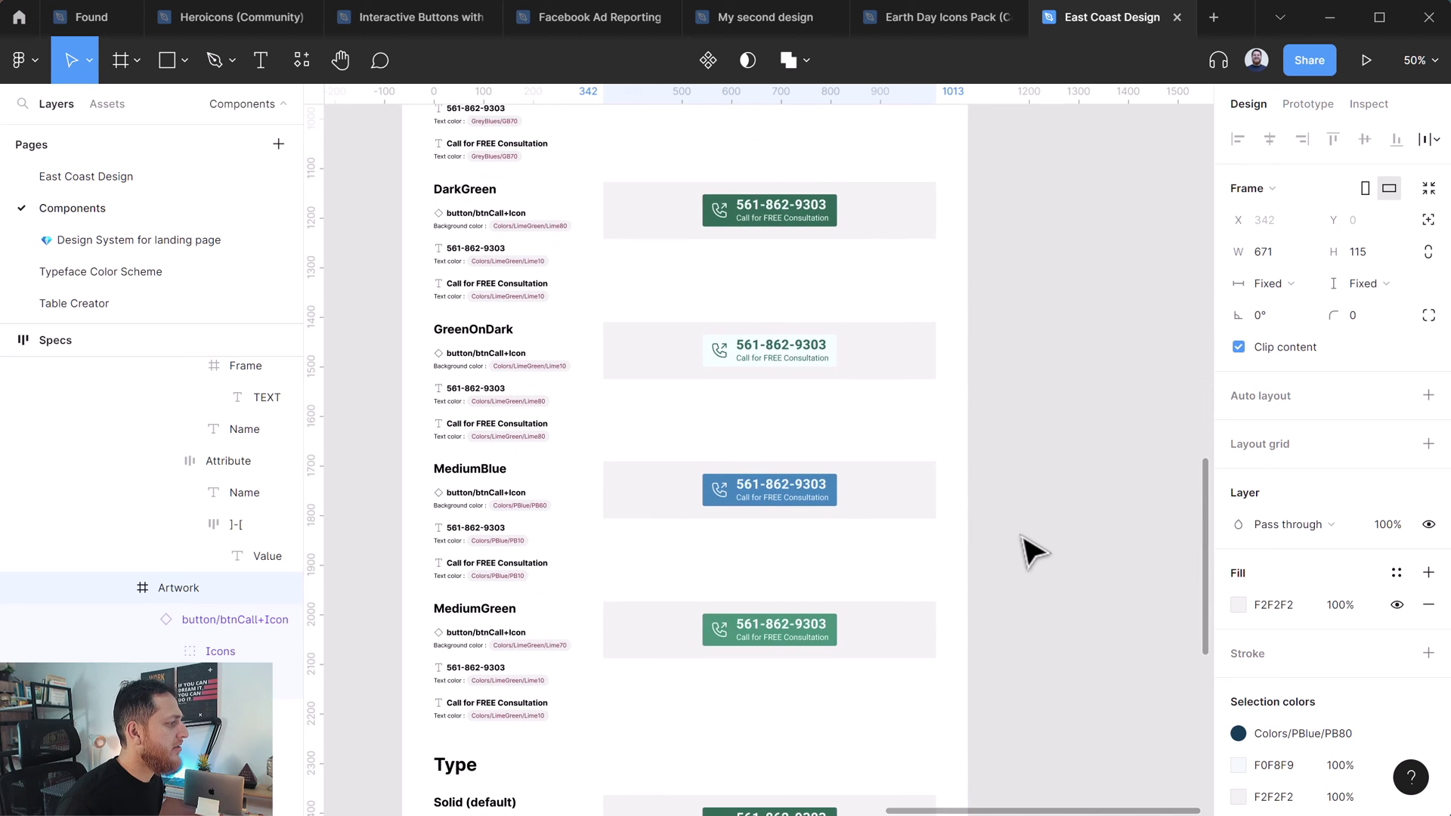
pyautogui.scroll(-9, 1032, 552)
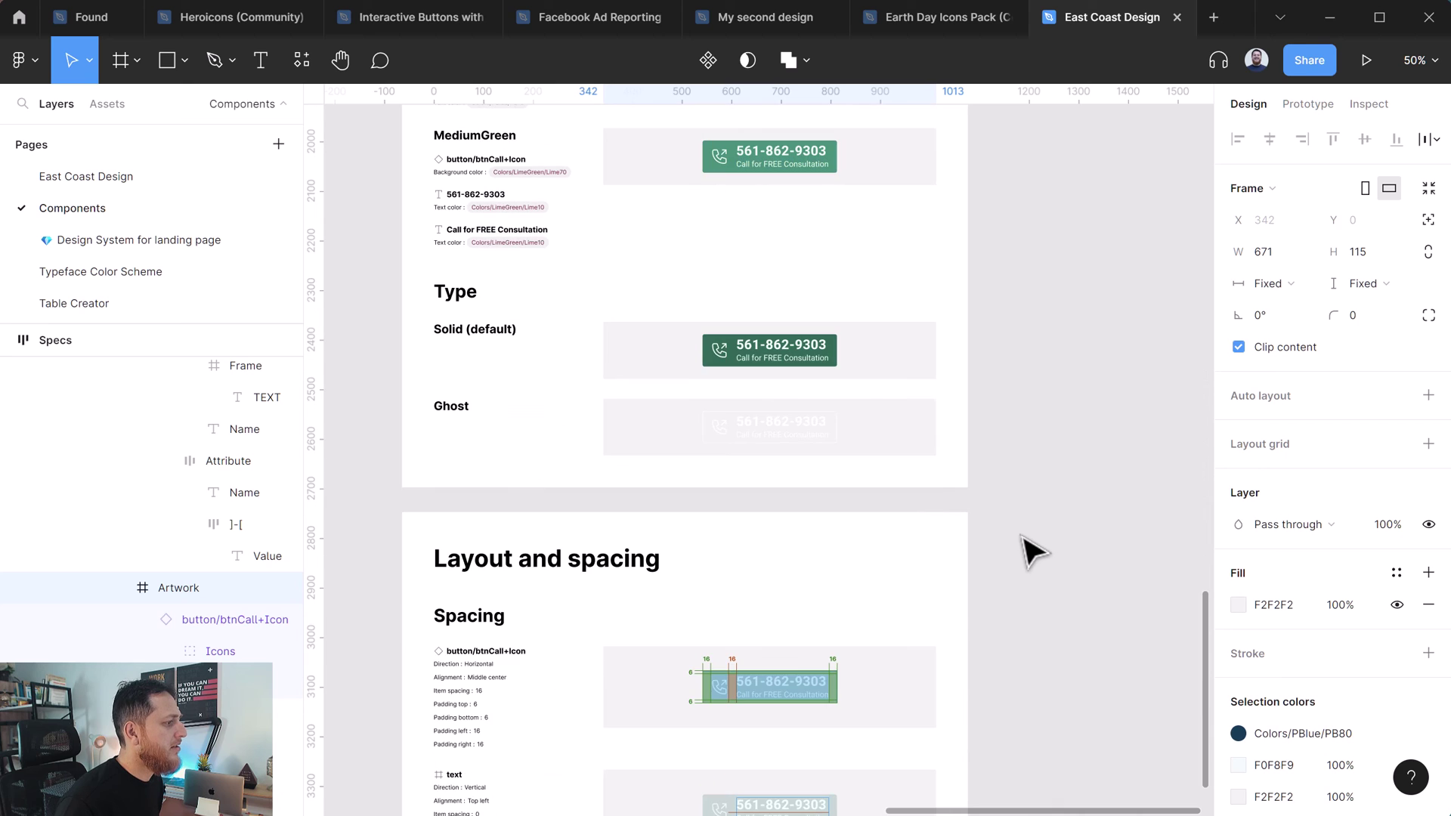
pyautogui.scroll(-5, 1032, 551)
pyautogui.scroll(17, 1032, 552)
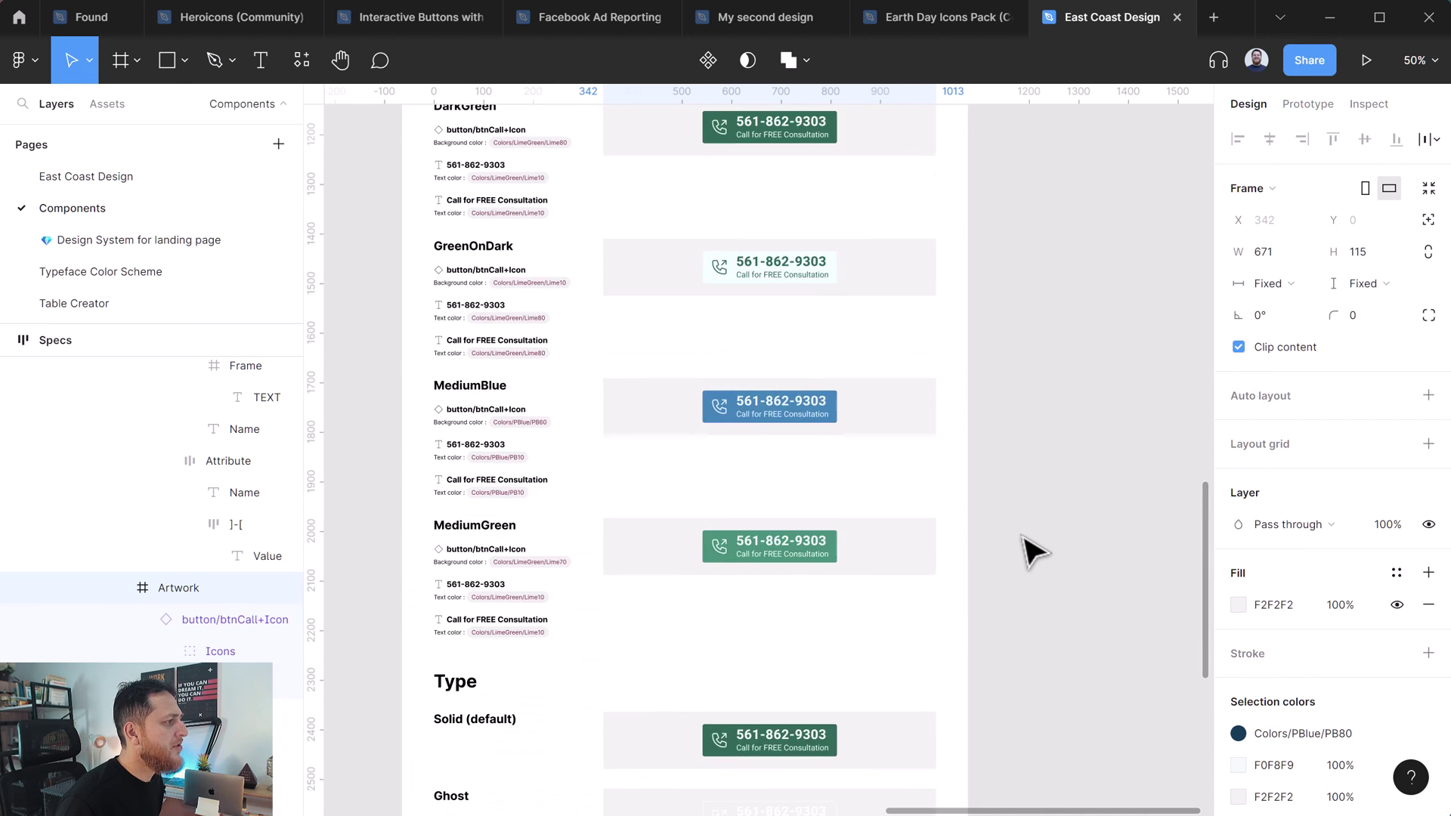
pyautogui.scroll(13, 1032, 551)
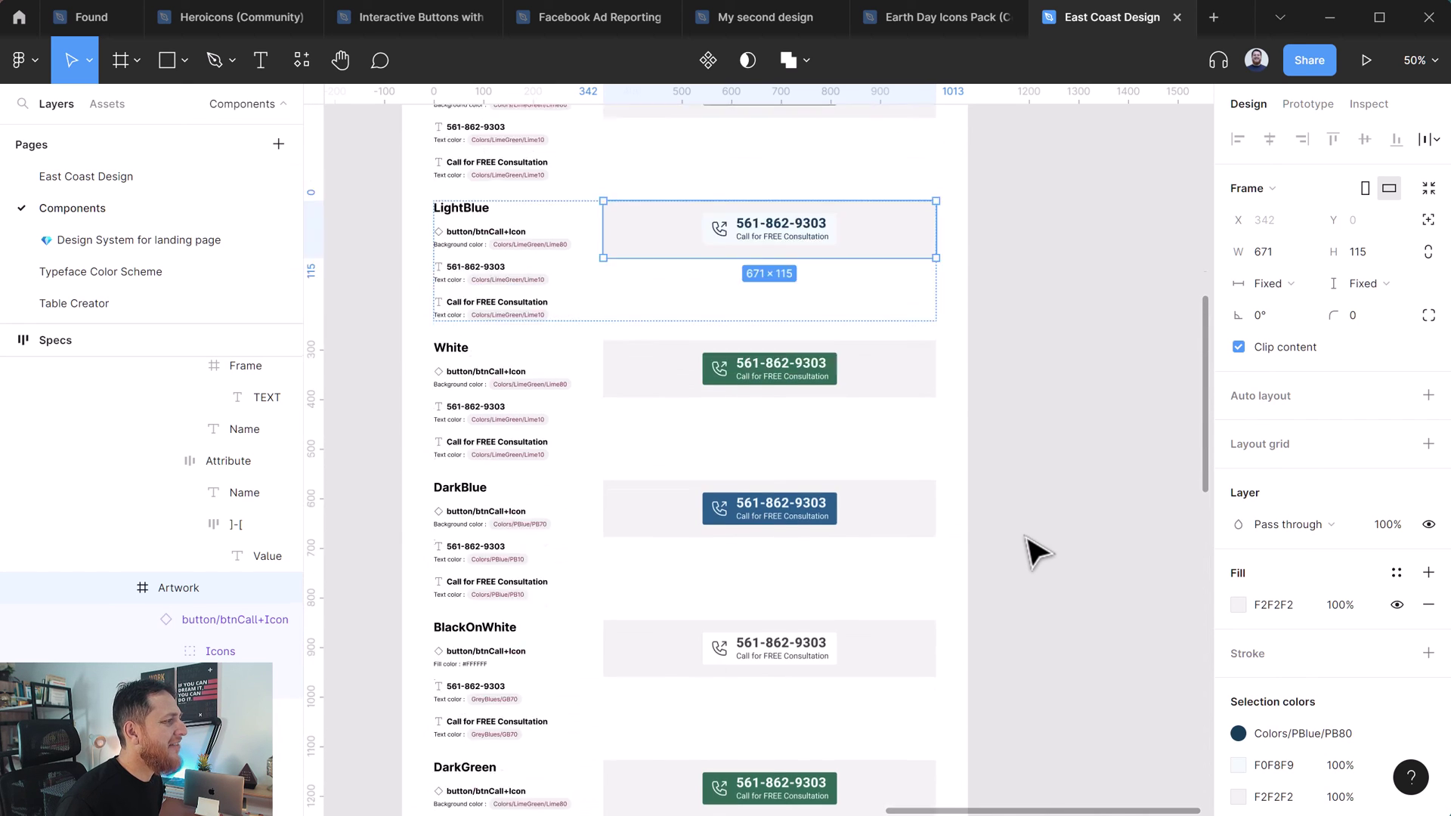
pyautogui.scroll(8, 1036, 552)
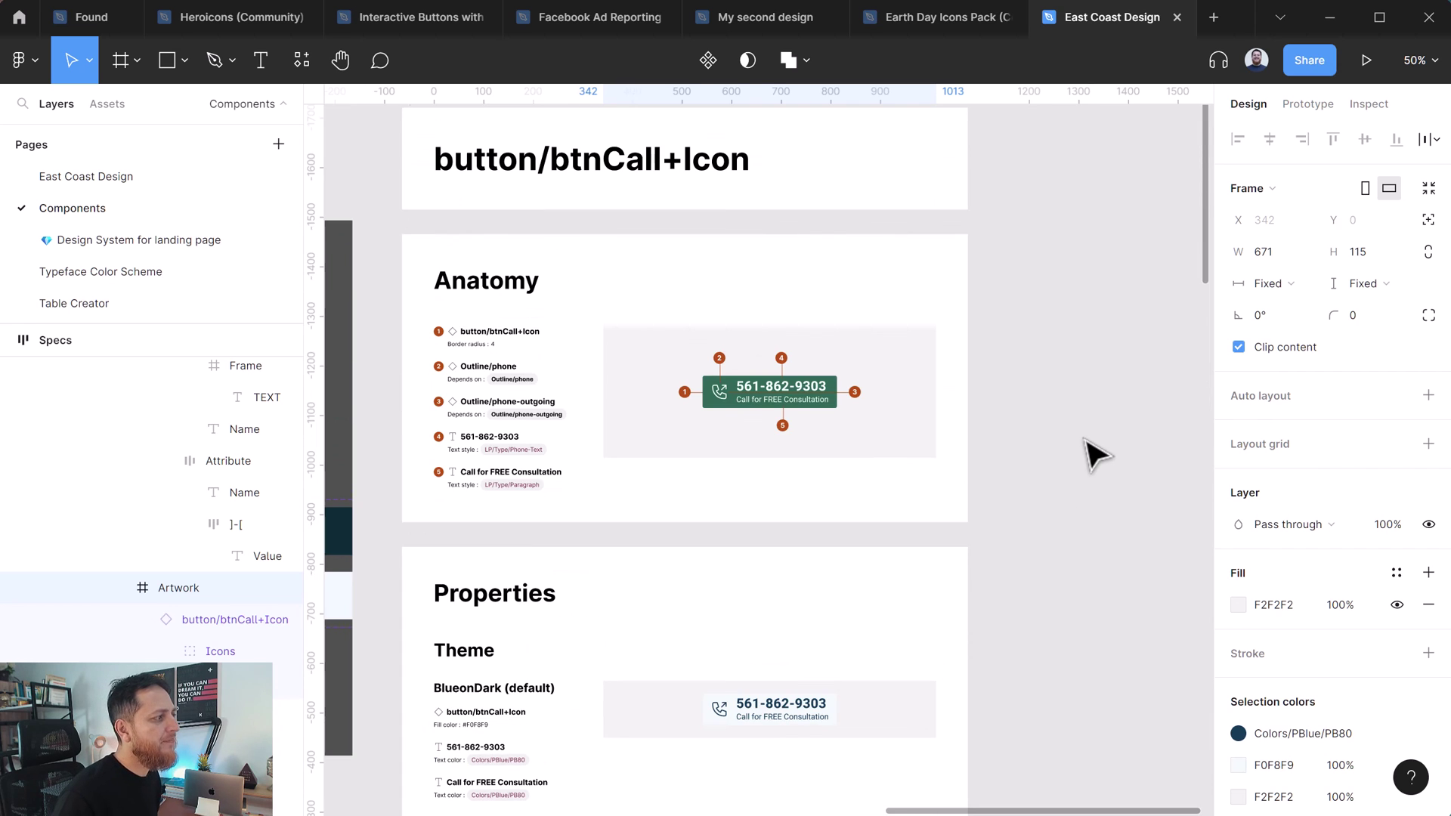
pyautogui.click(1087, 441)
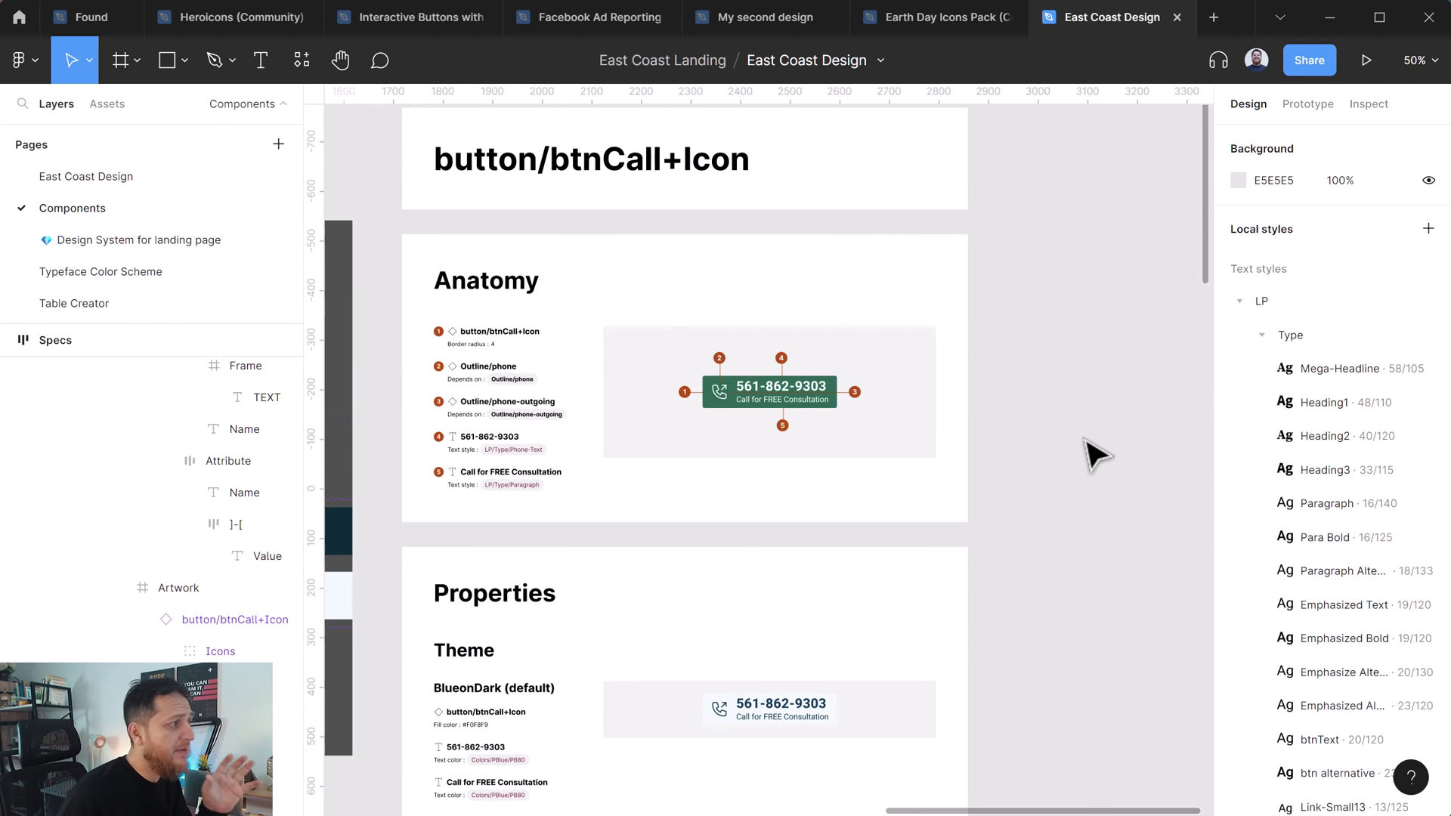